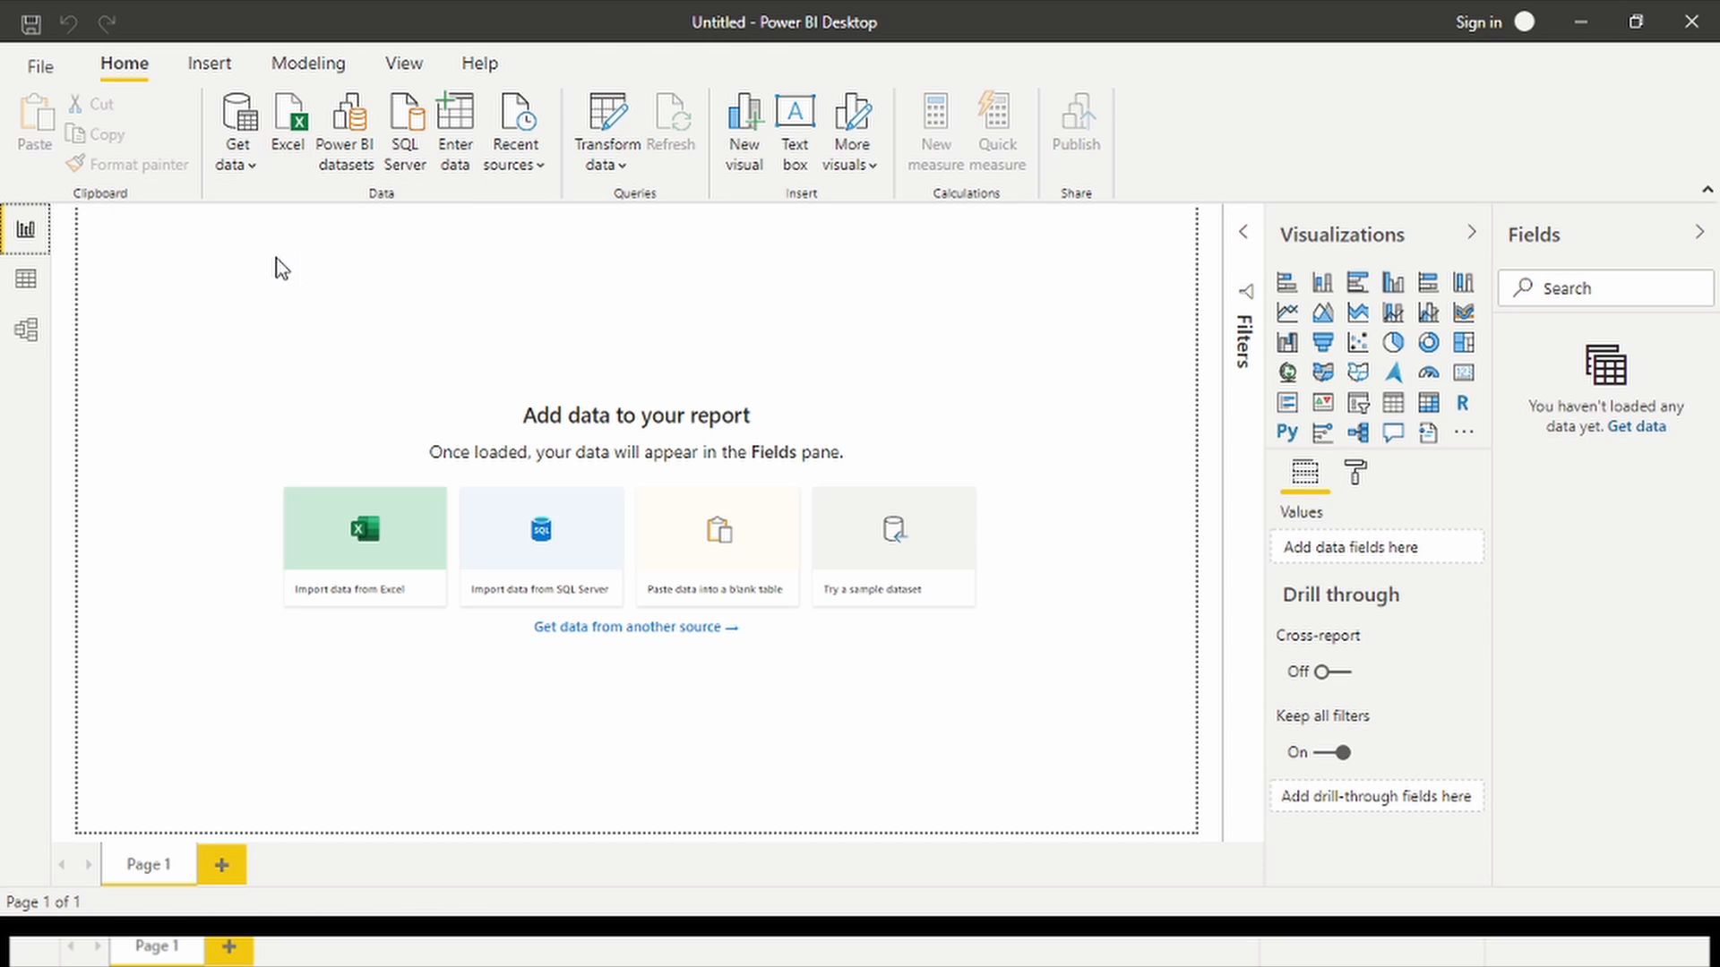
Import the Sales Data Excel workbook from the kpi folder as the report's data source.
{"action": "left_click", "coordinate": [301, 139]}
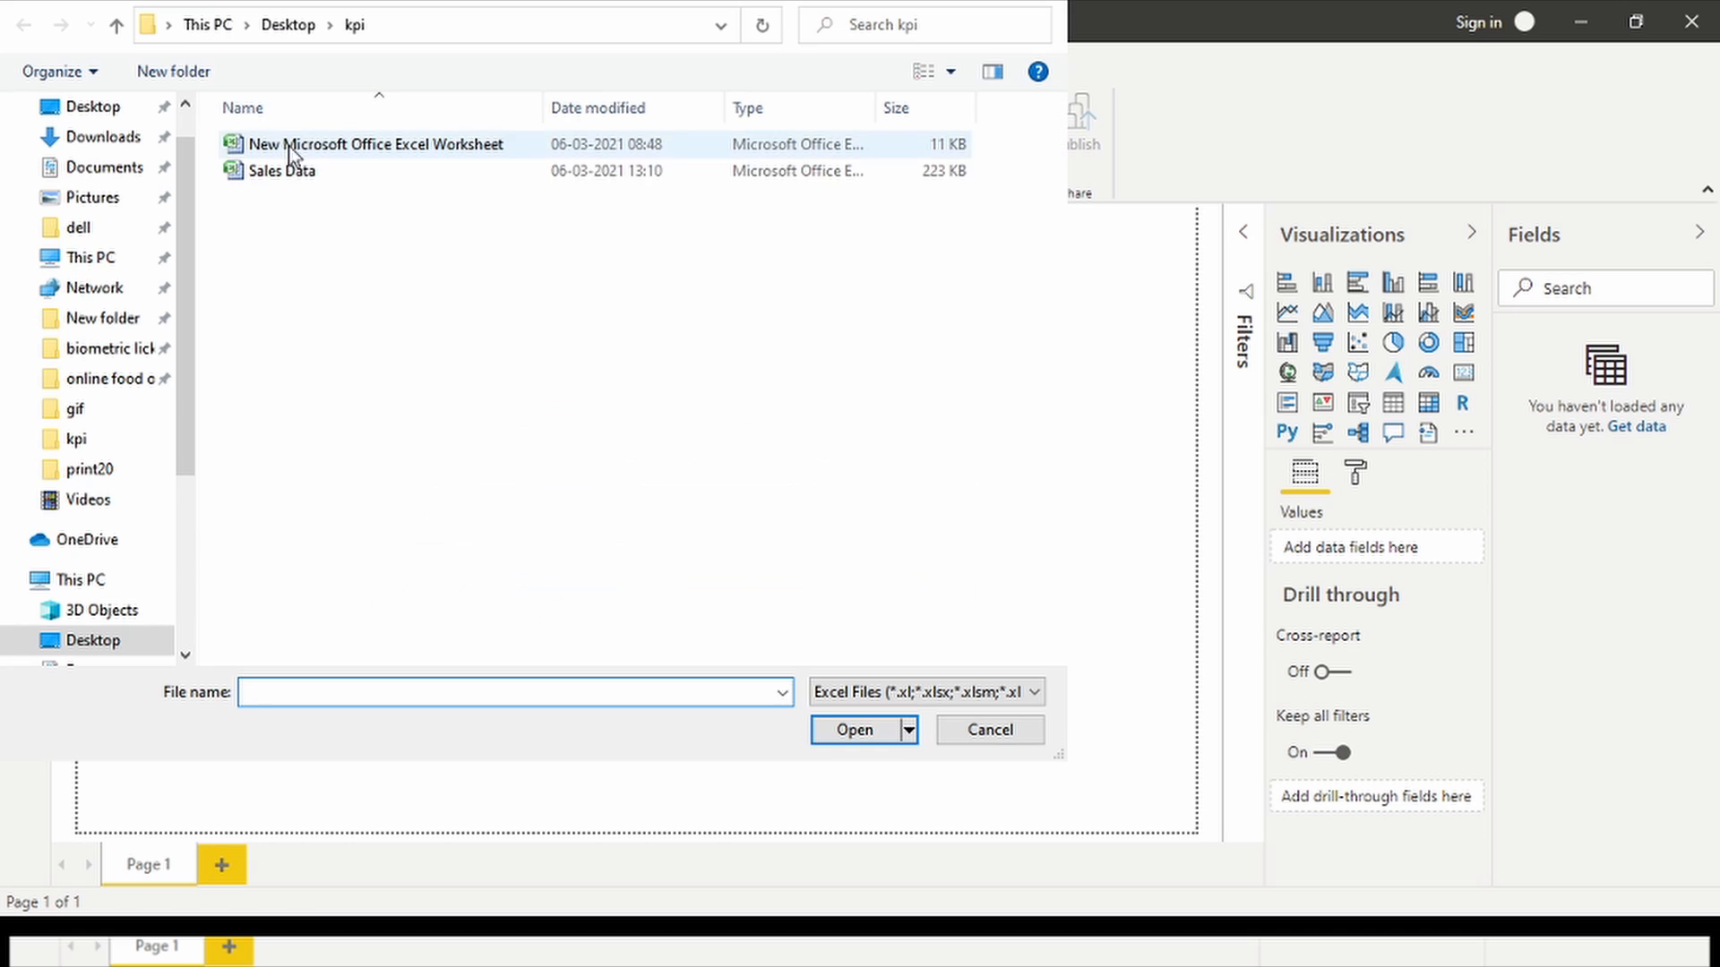
{"action": "left_click", "coordinate": [283, 170]}
{"action": "left_click", "coordinate": [822, 722]}
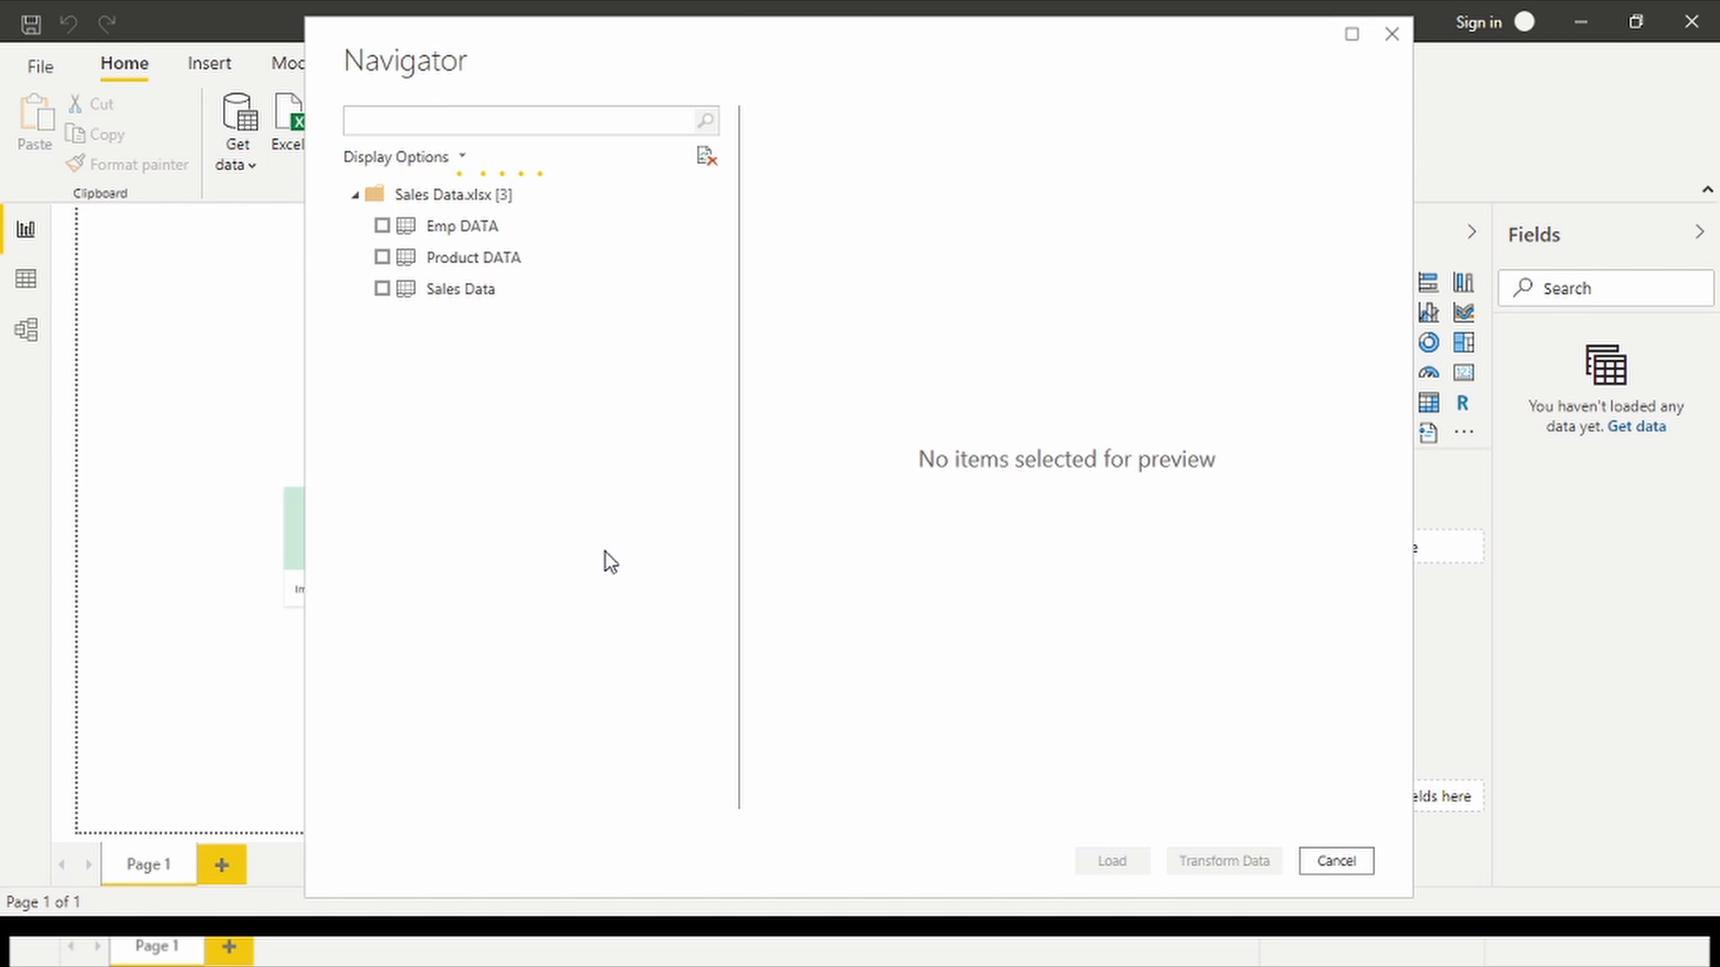
Preview the Sales Data, Product DATA and Emp DATA sheets before loading them.
{"action": "left_click", "coordinate": [473, 291]}
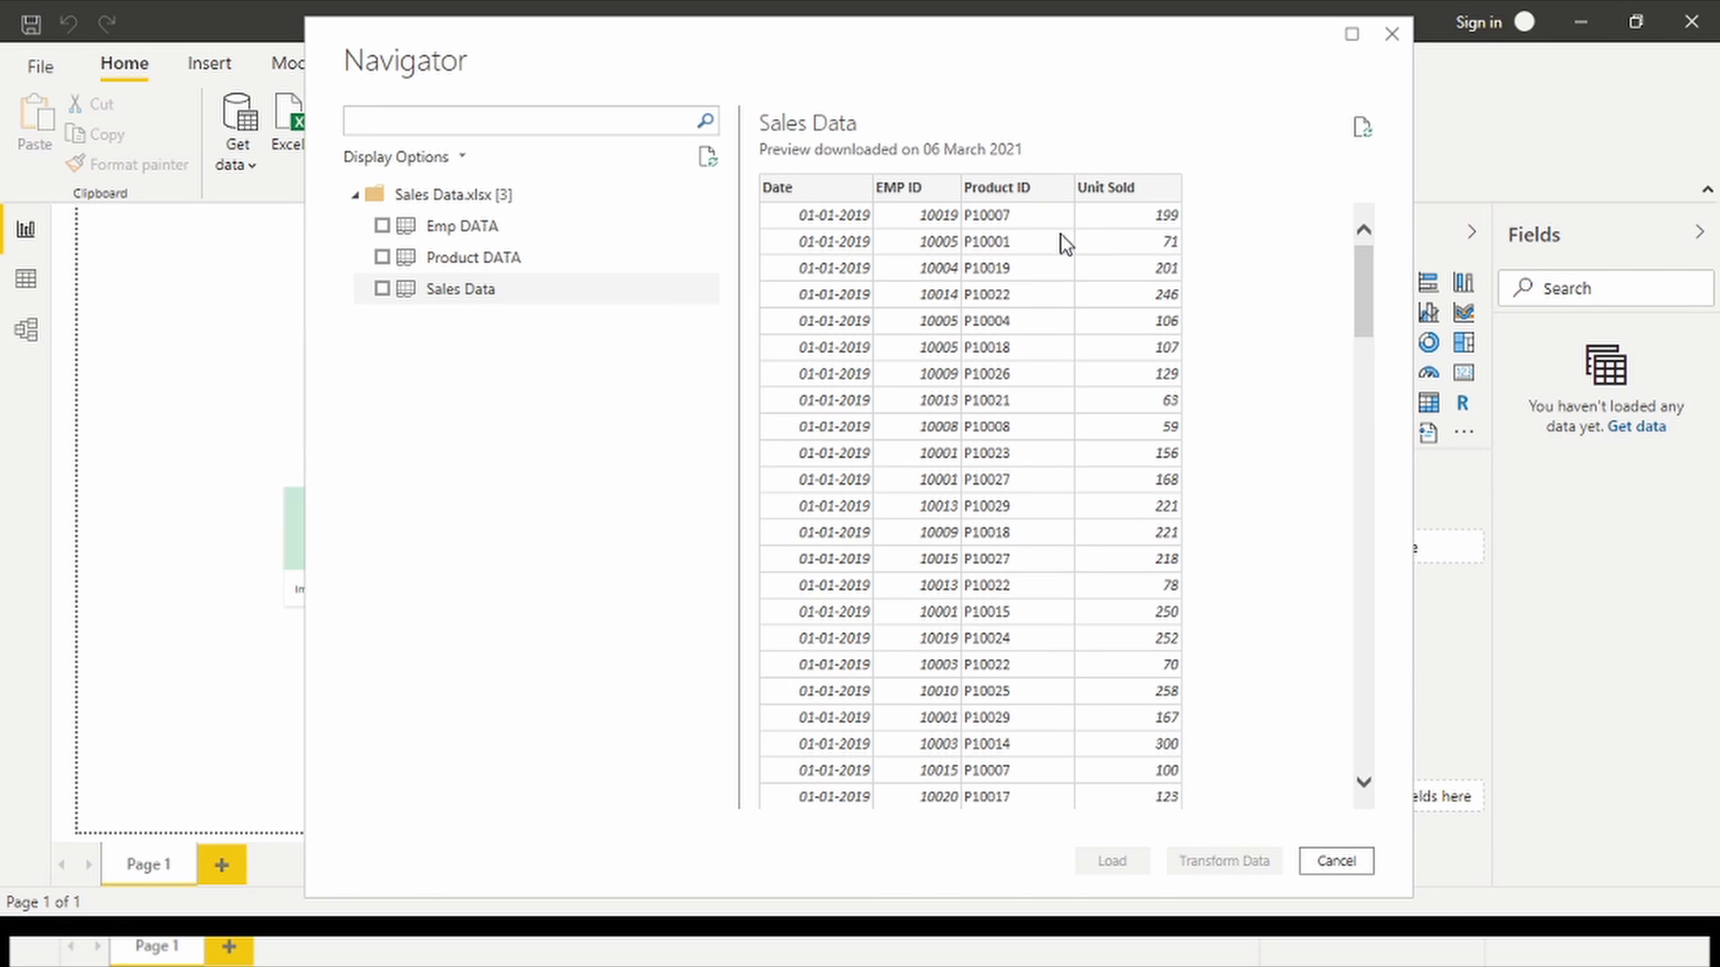
{"action": "left_click", "coordinate": [461, 260]}
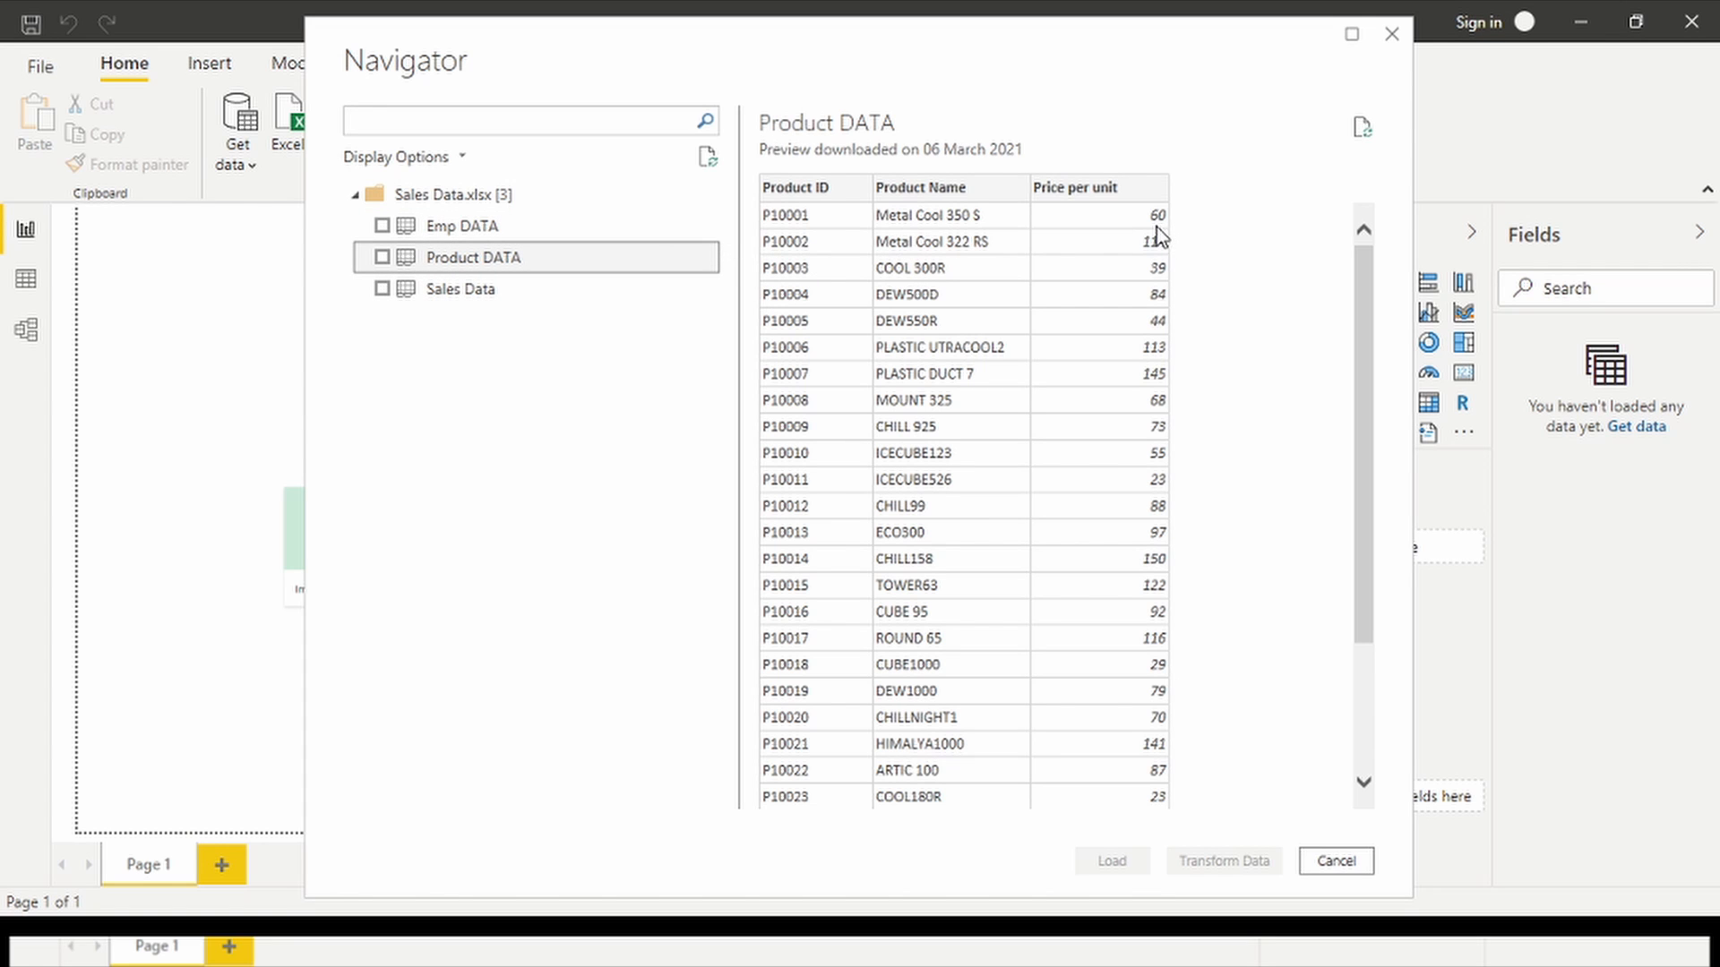
{"action": "left_click", "coordinate": [531, 231]}
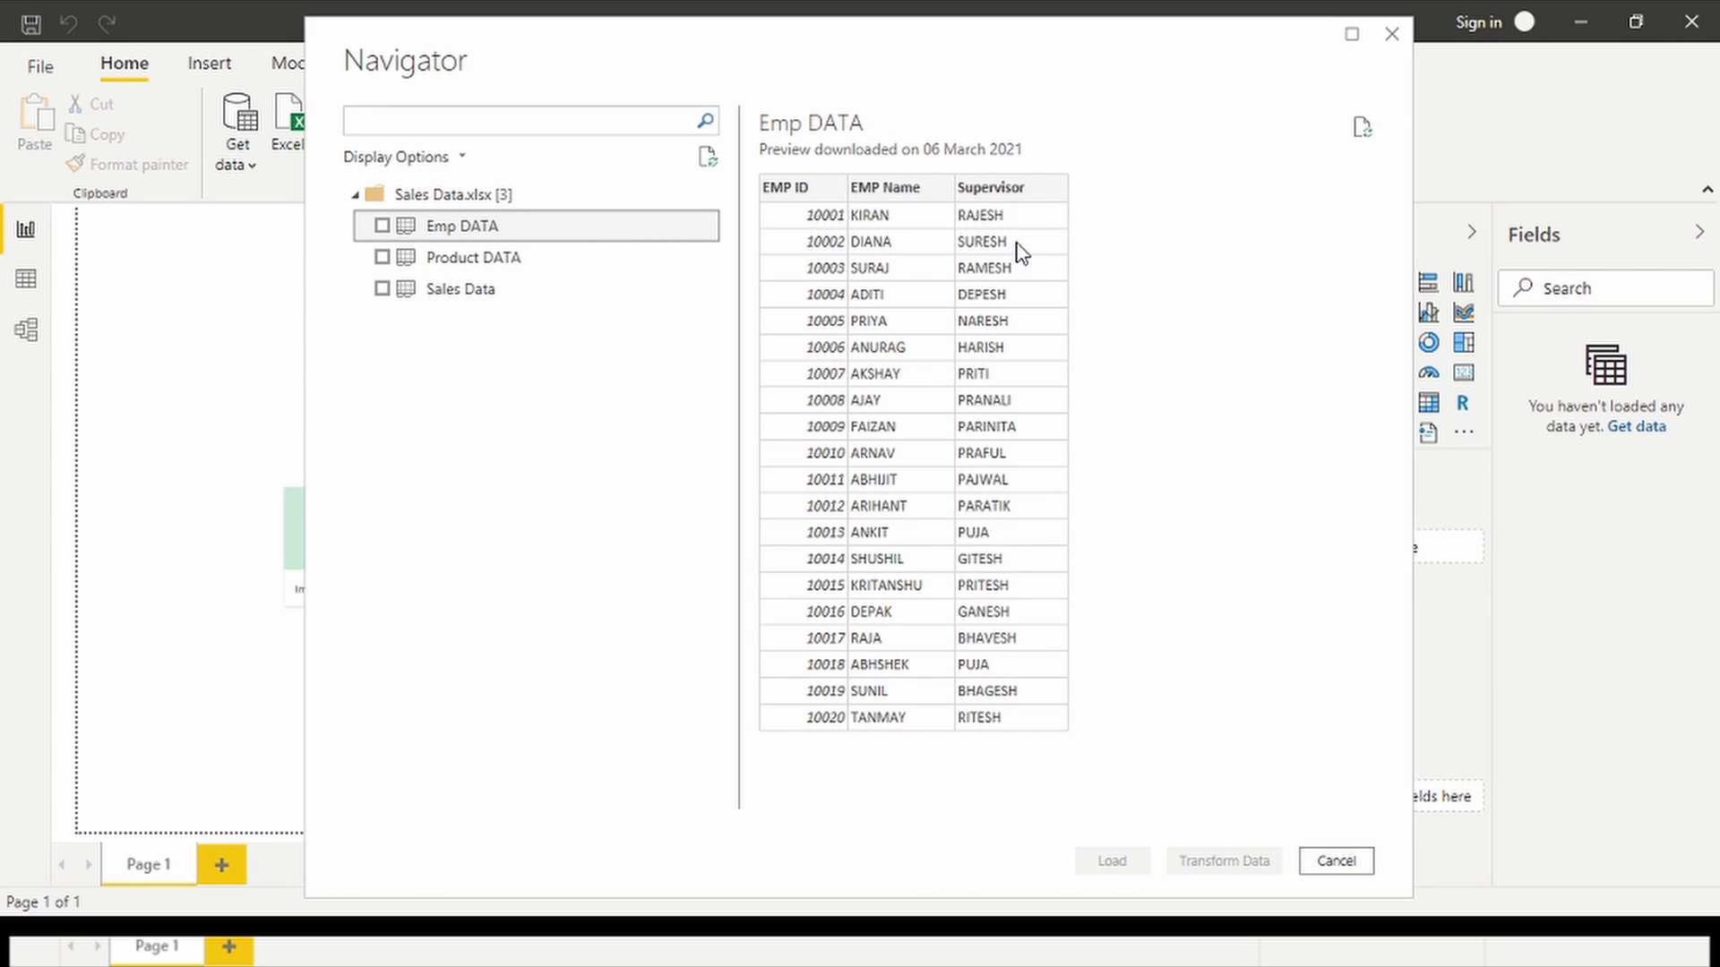
Include the Emp DATA, Product DATA and Sales Data sheets and load them into the report.
{"action": "left_click", "coordinate": [382, 226]}
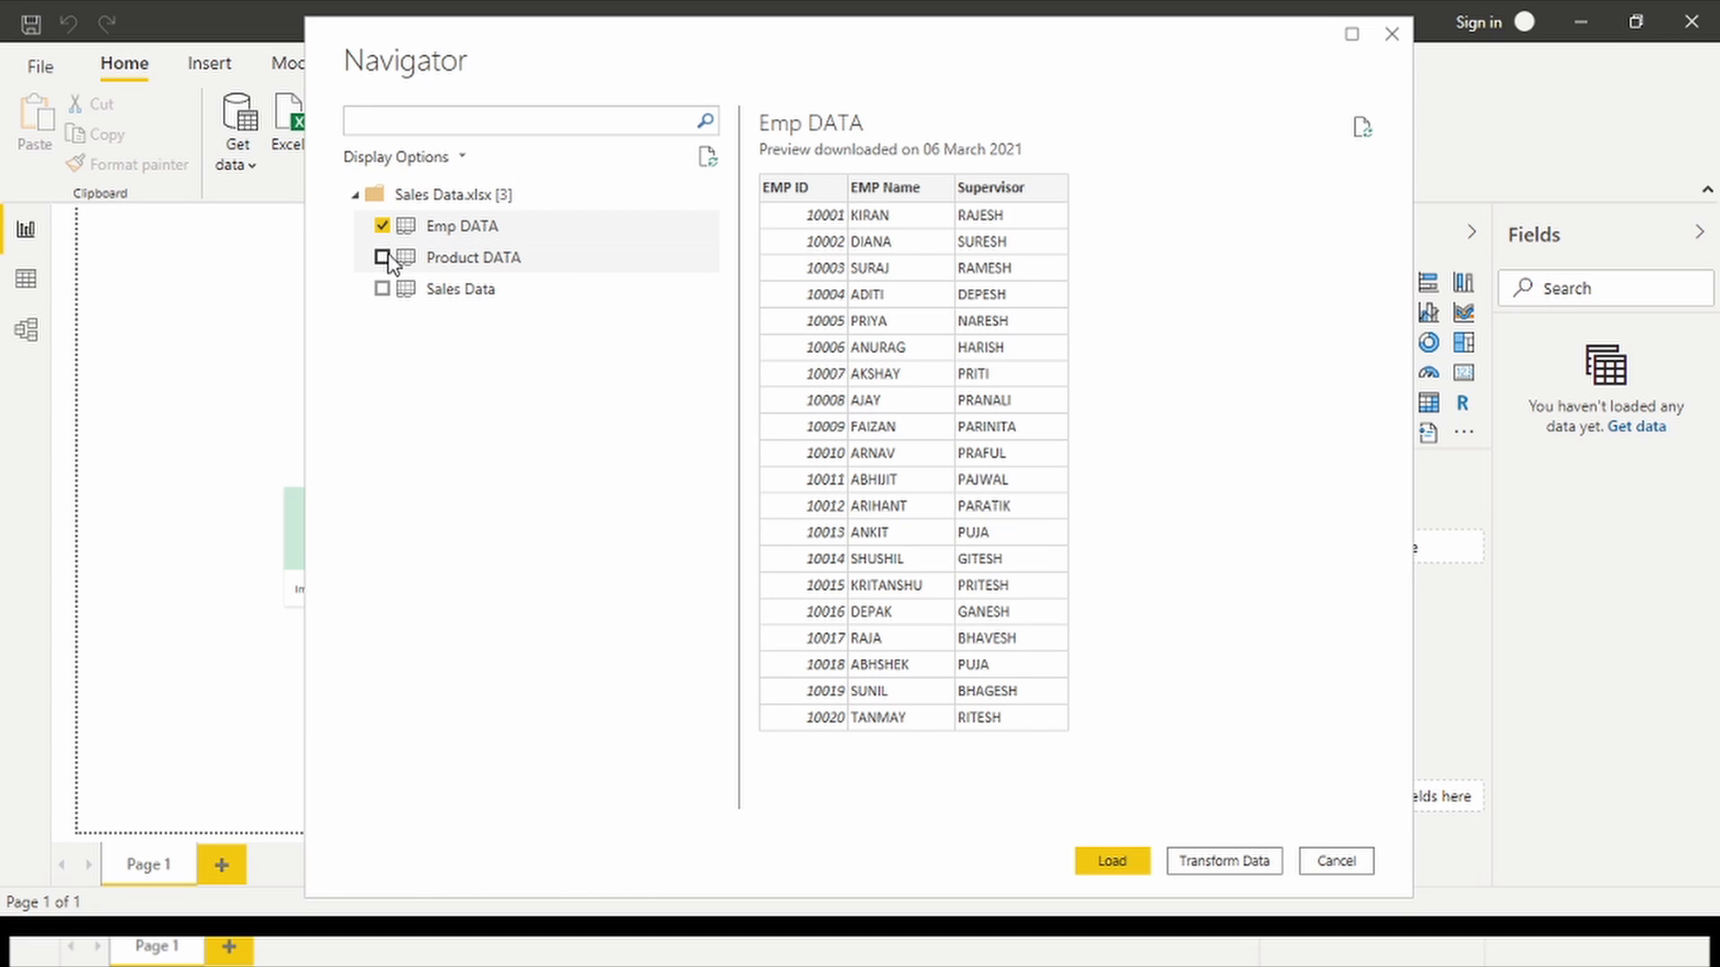
{"action": "left_click", "coordinate": [382, 257]}
{"action": "left_click", "coordinate": [382, 288]}
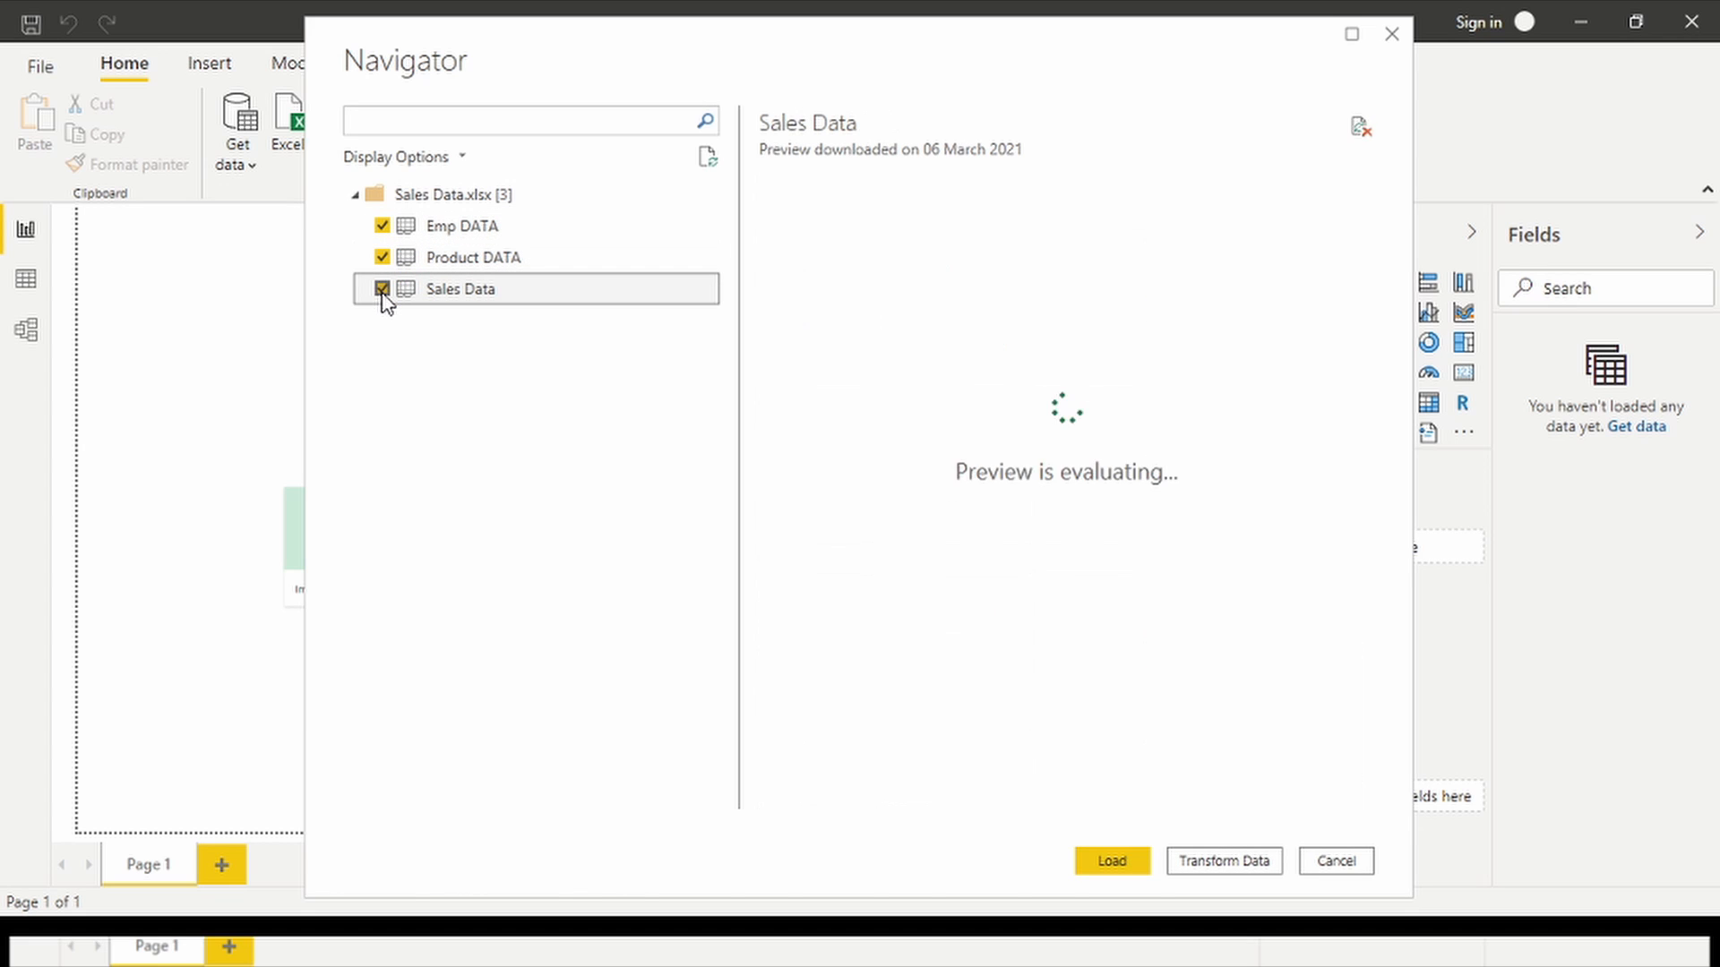
{"action": "left_click", "coordinate": [1131, 867]}
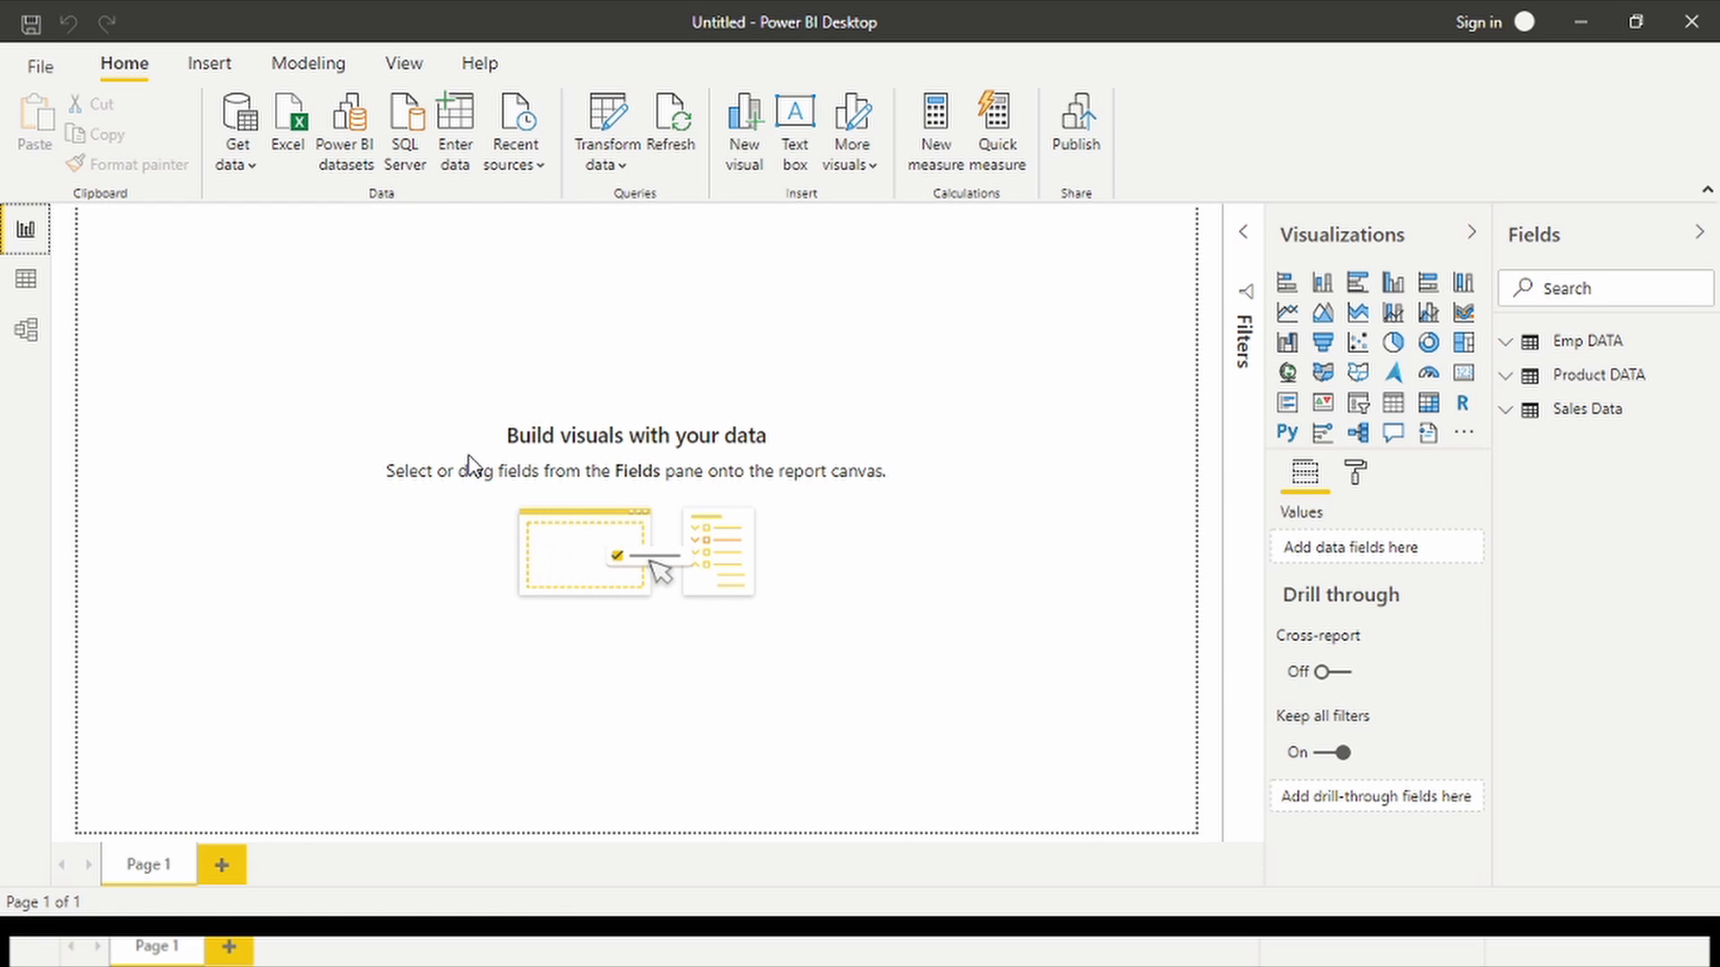
Expand the Emp DATA, Product DATA and Sales Data tables to examine their fields.
{"action": "left_click", "coordinate": [1523, 345]}
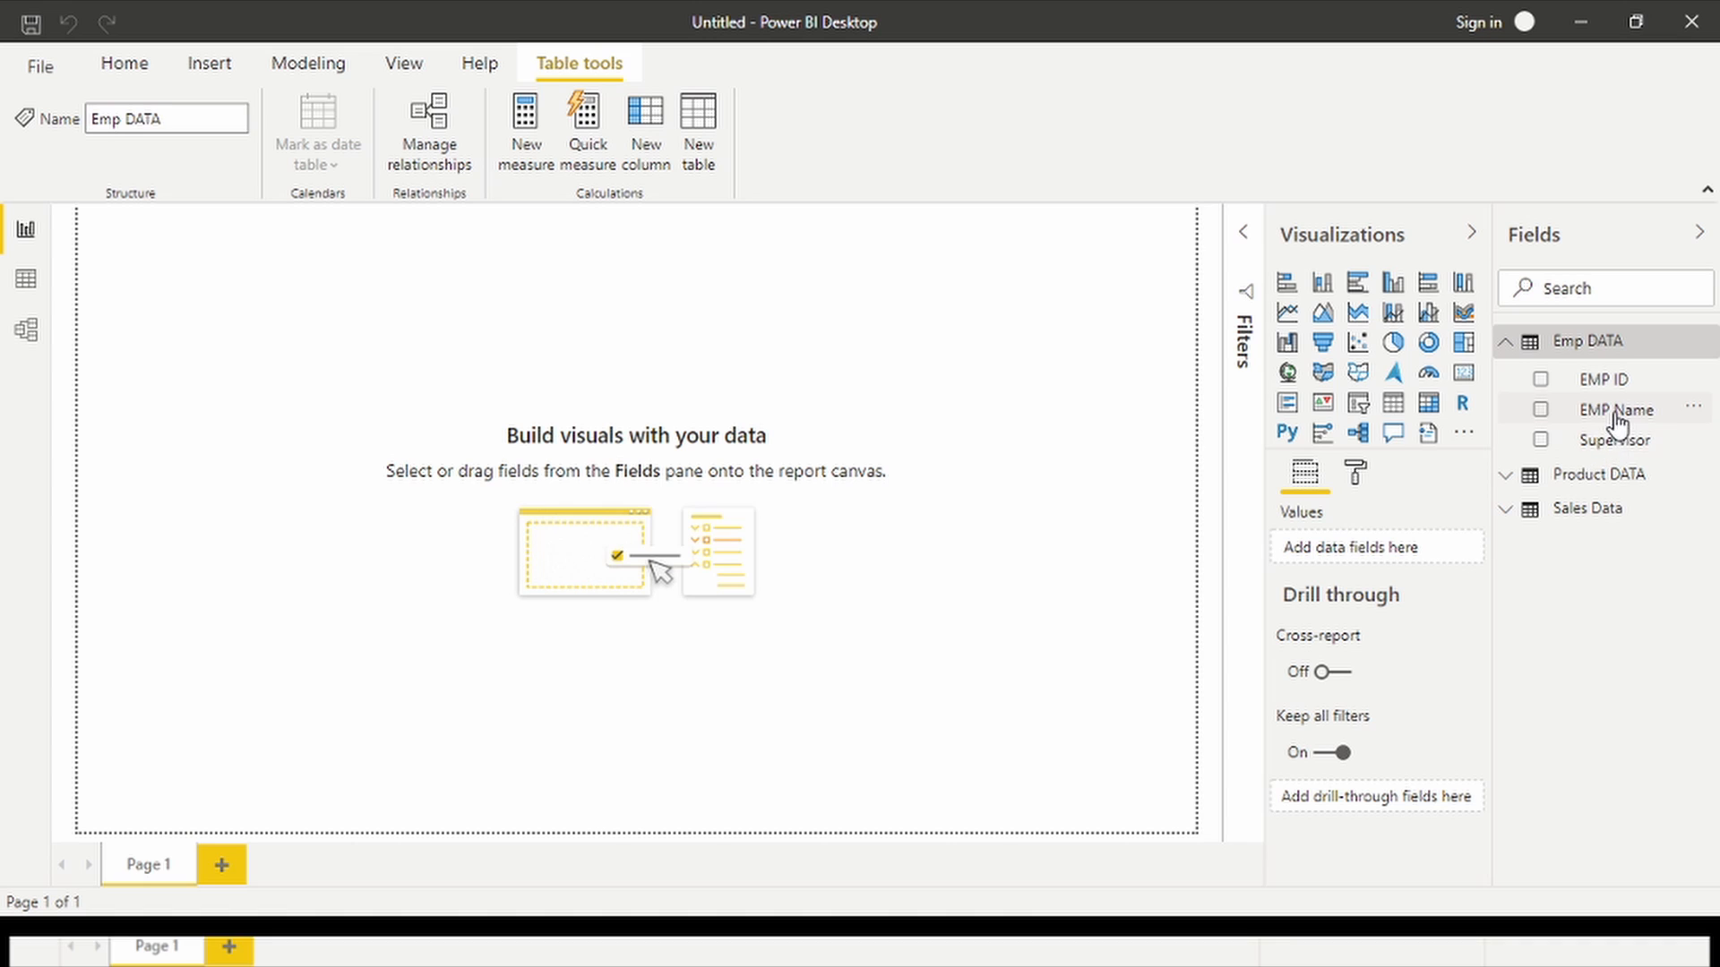
{"action": "left_click", "coordinate": [1506, 480]}
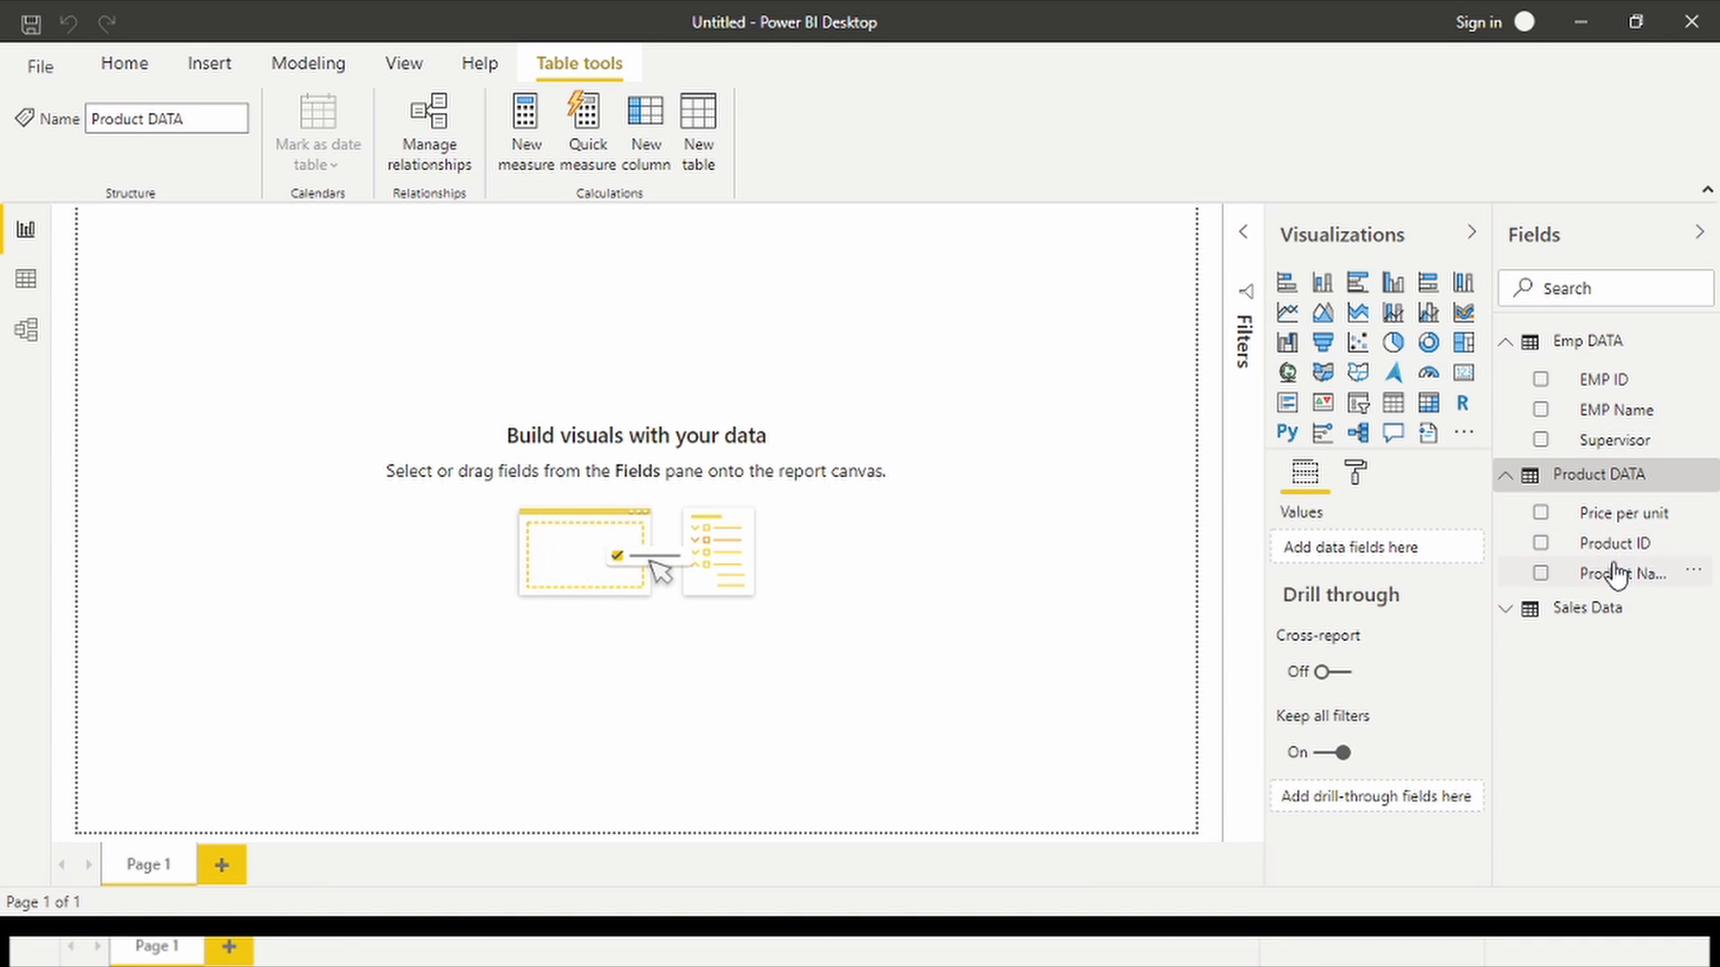
{"action": "left_click", "coordinate": [1512, 613]}
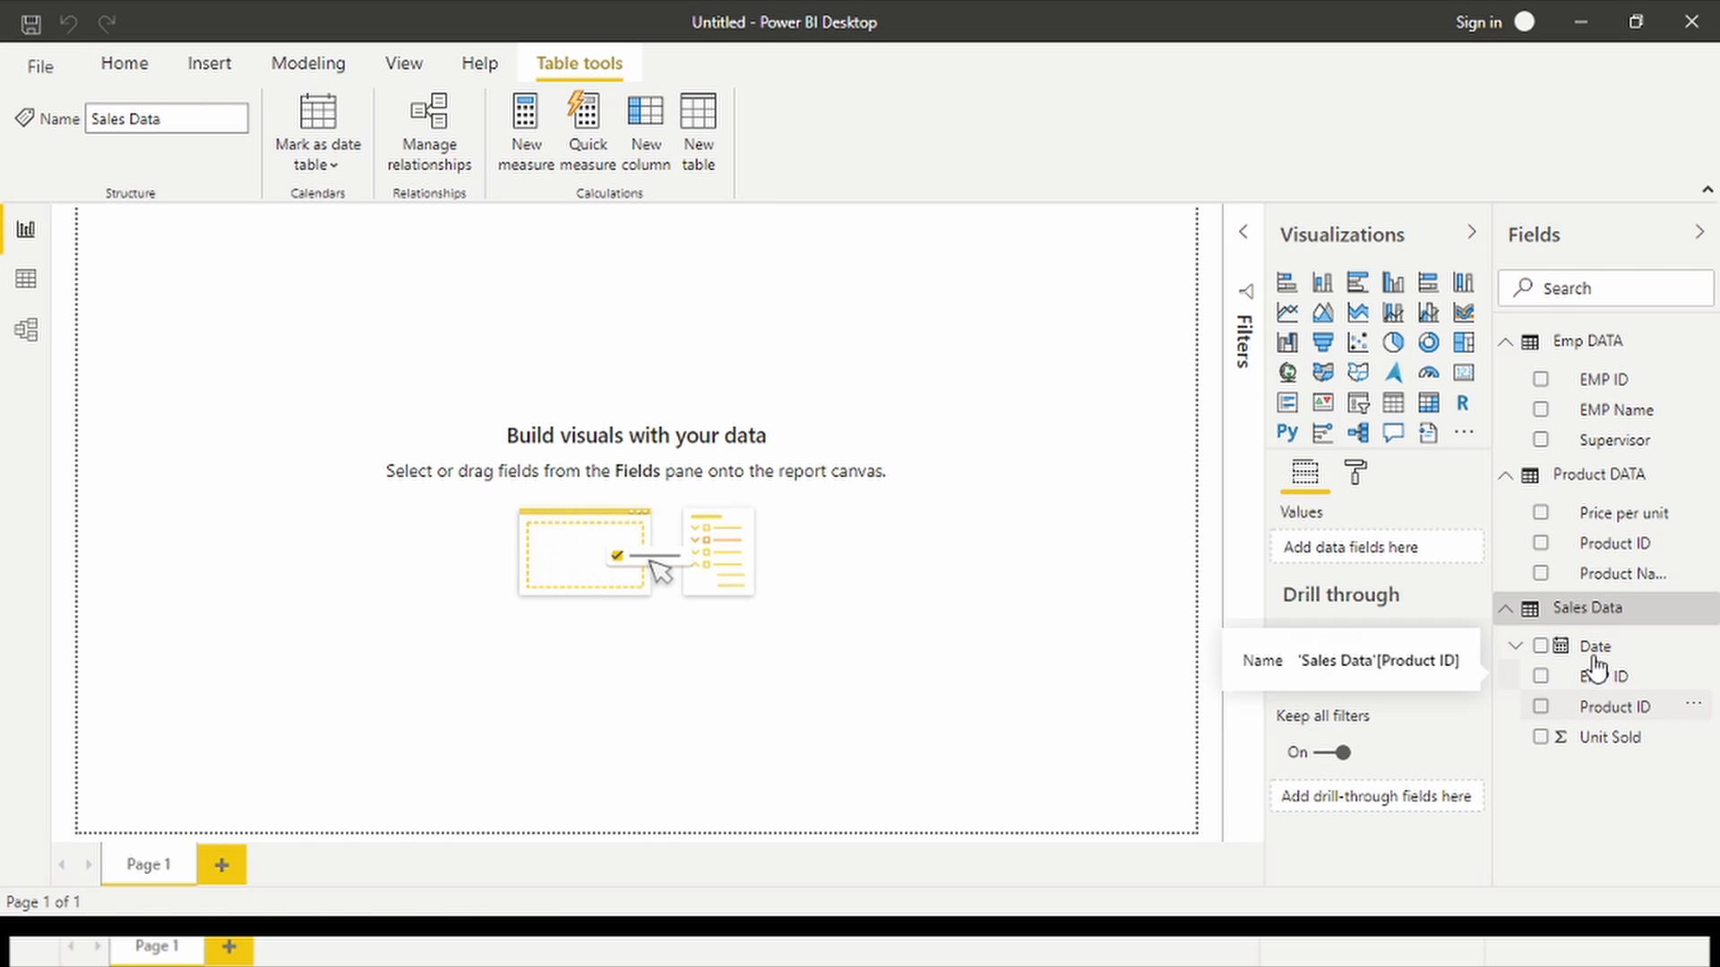
In the model view, dismiss the upgrade notice and delete the relationship between Emp DATA and Sales Data.
{"action": "left_click", "coordinate": [31, 334]}
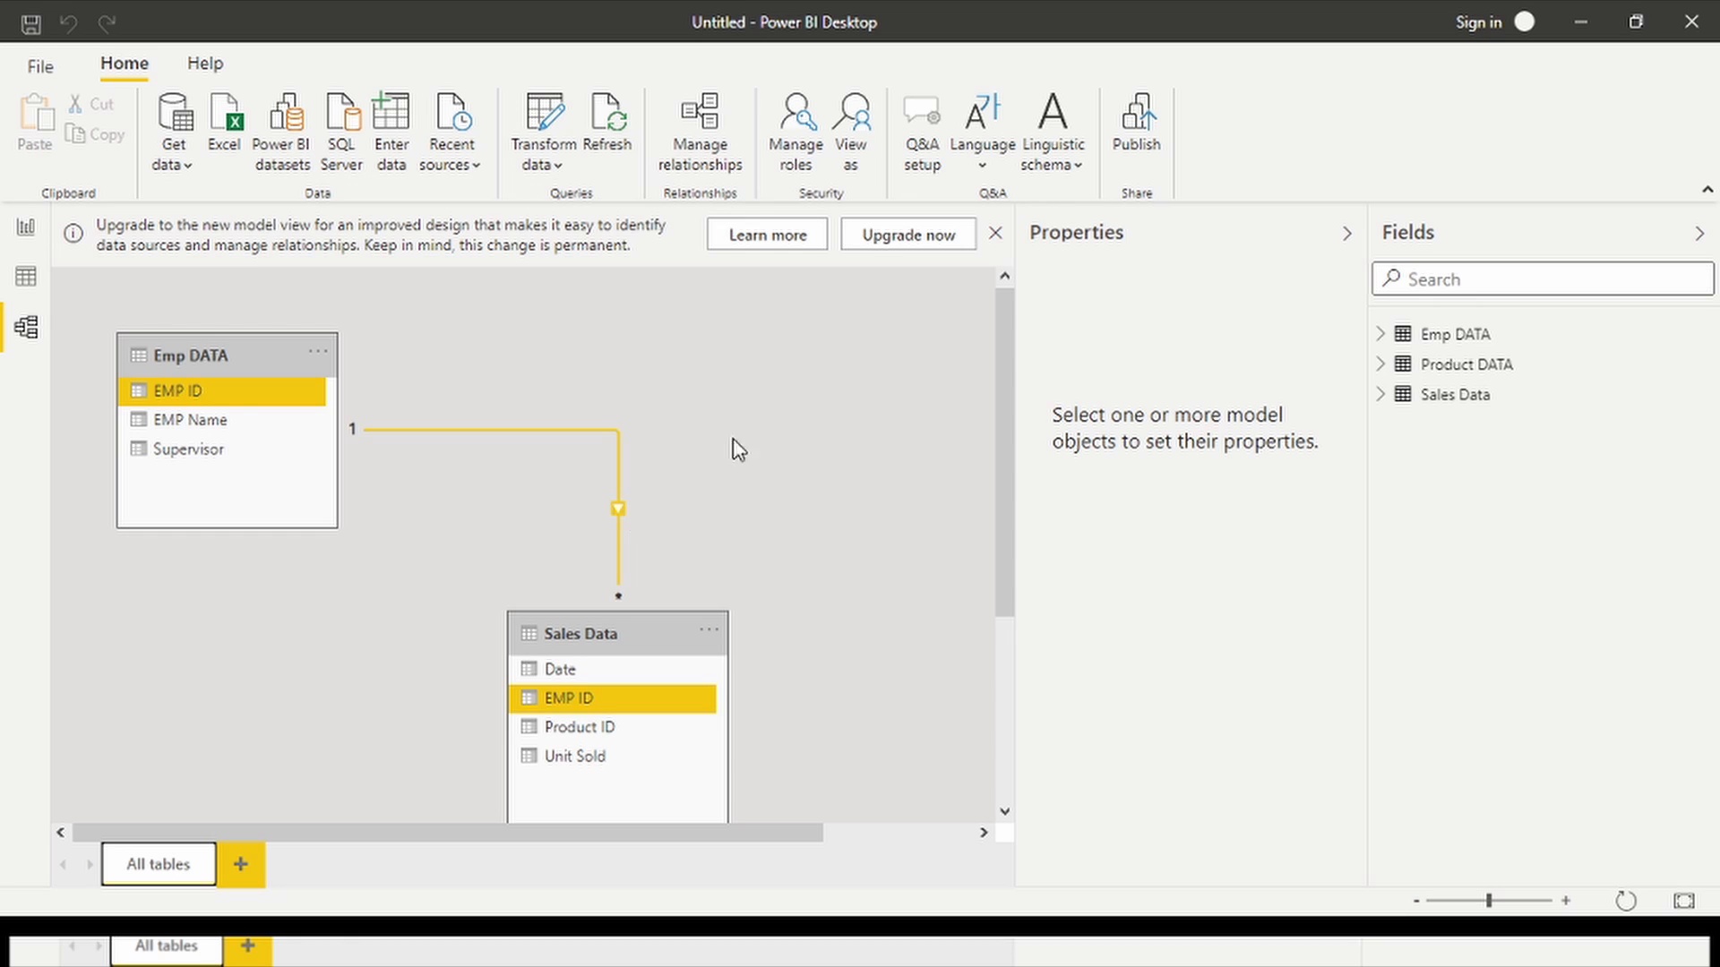
{"action": "left_click", "coordinate": [997, 235]}
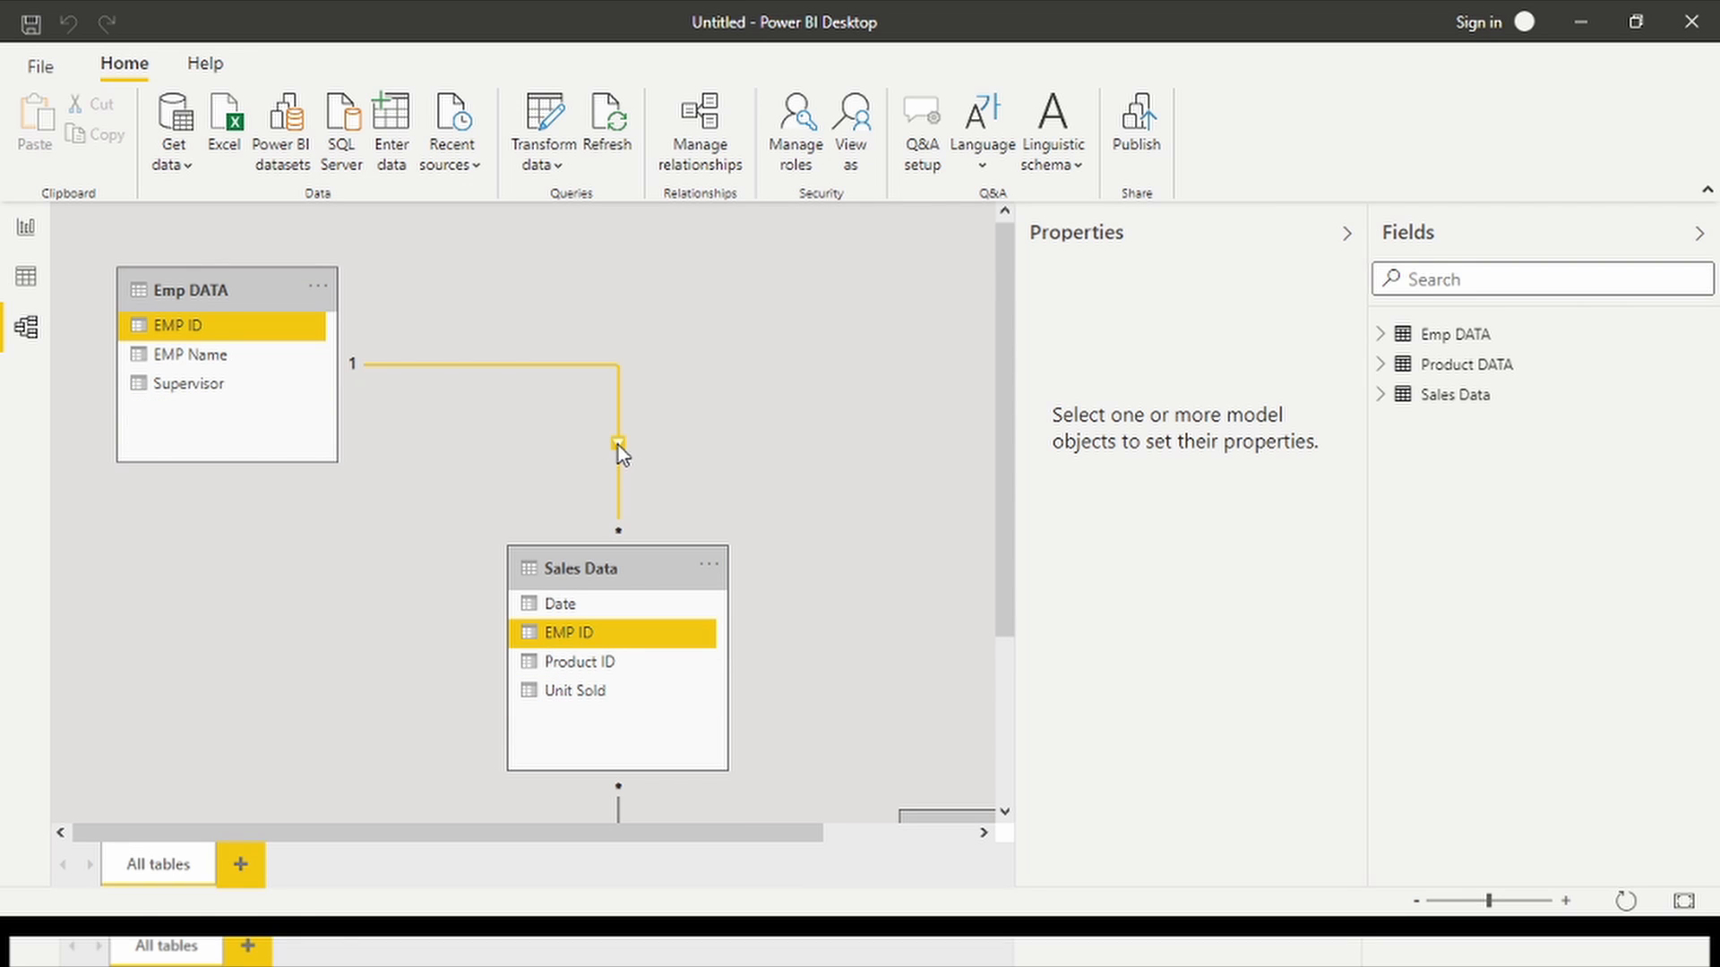
{"action": "right_click", "coordinate": [618, 444]}
{"action": "left_click", "coordinate": [665, 461]}
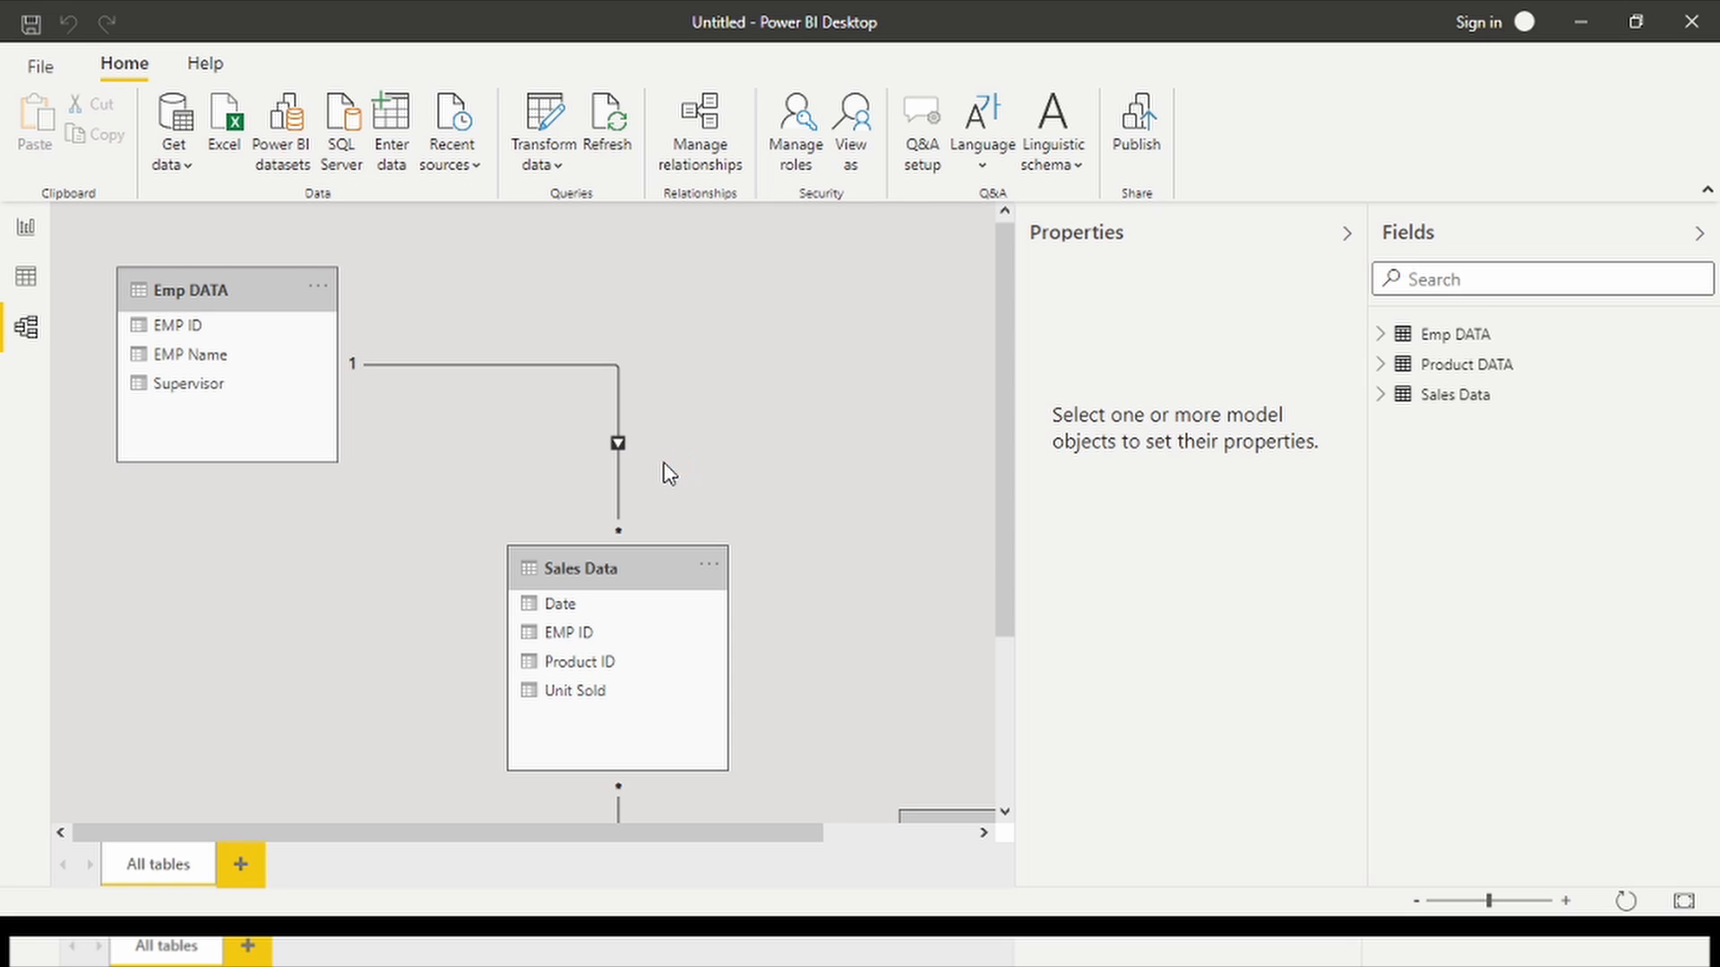
{"action": "left_click", "coordinate": [998, 516]}
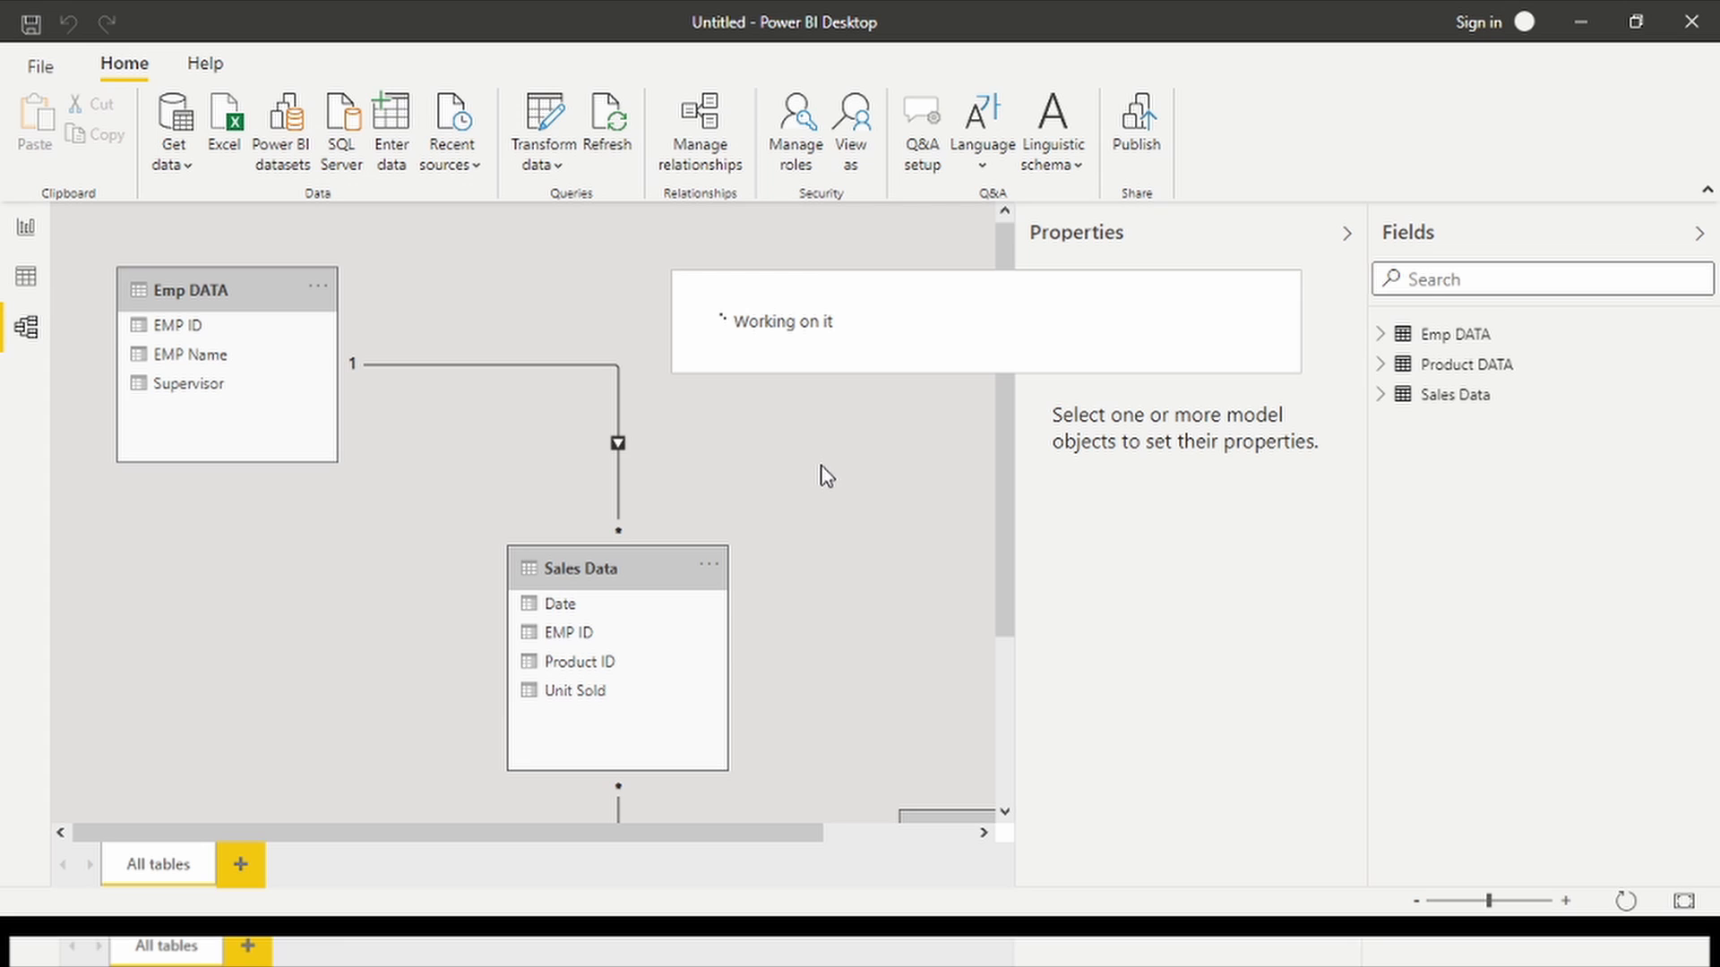
{"action": "left_click_drag", "start_coordinate": [1014, 578], "coordinate": [1019, 581]}
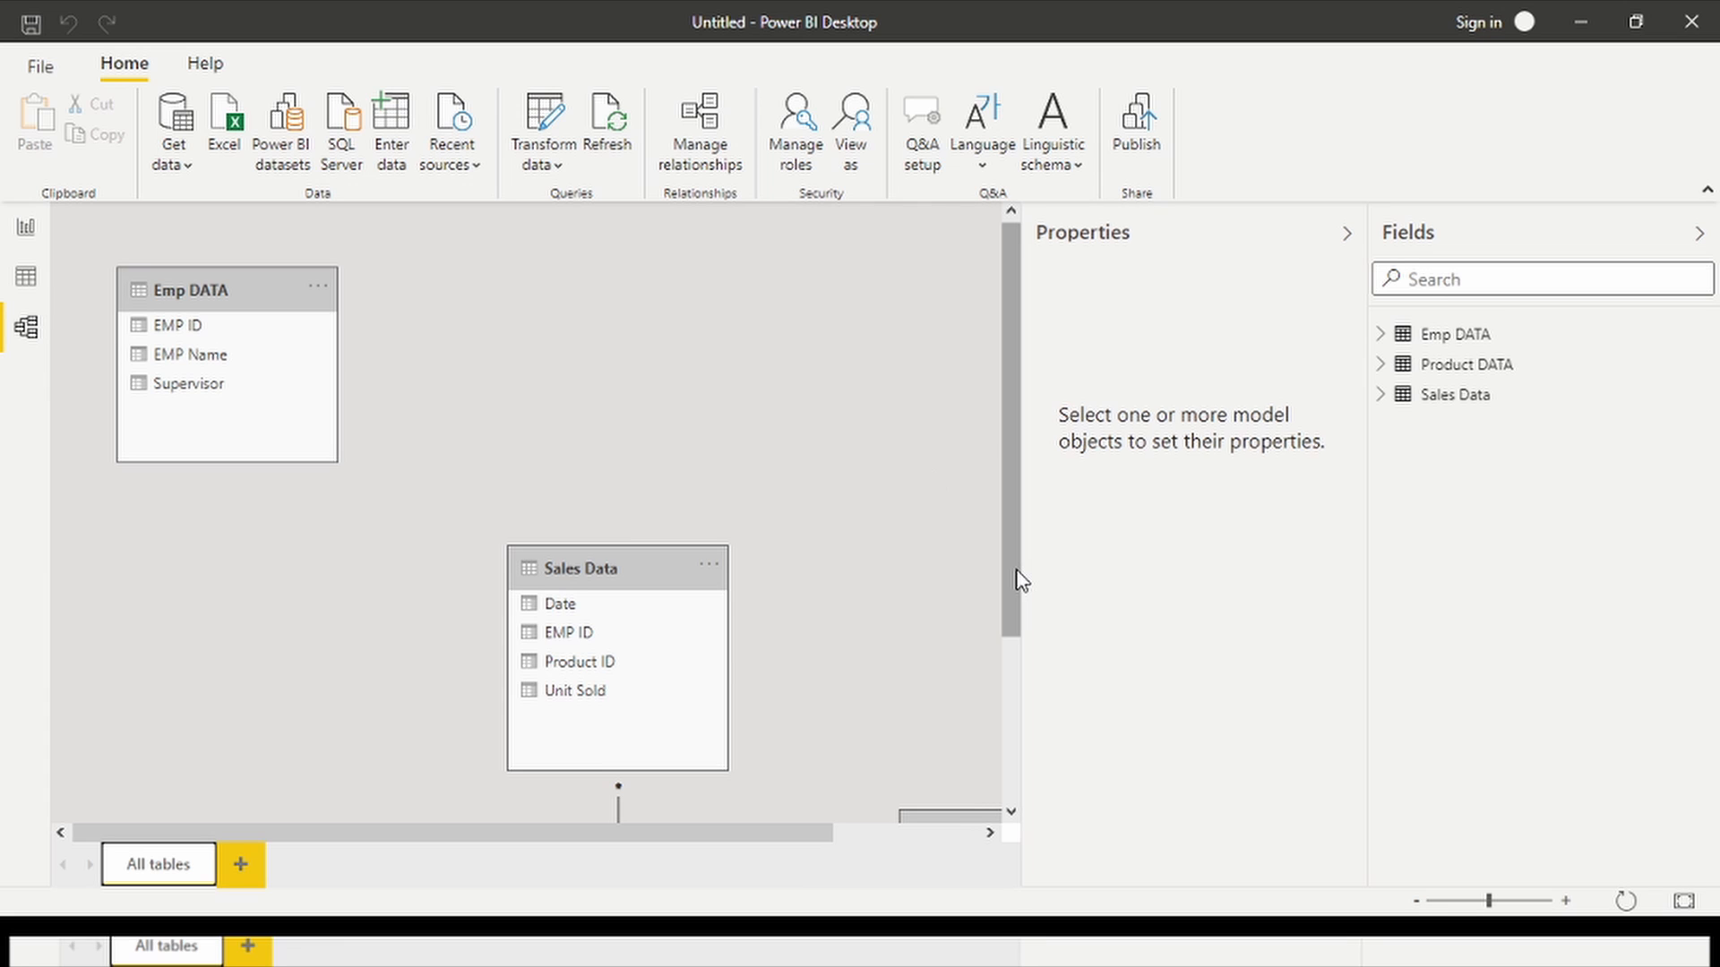
Delete the relationship between Sales Data and Product DATA.
{"action": "scroll", "coordinate": [618, 672], "scroll_direction": "down", "scroll_amount": 3}
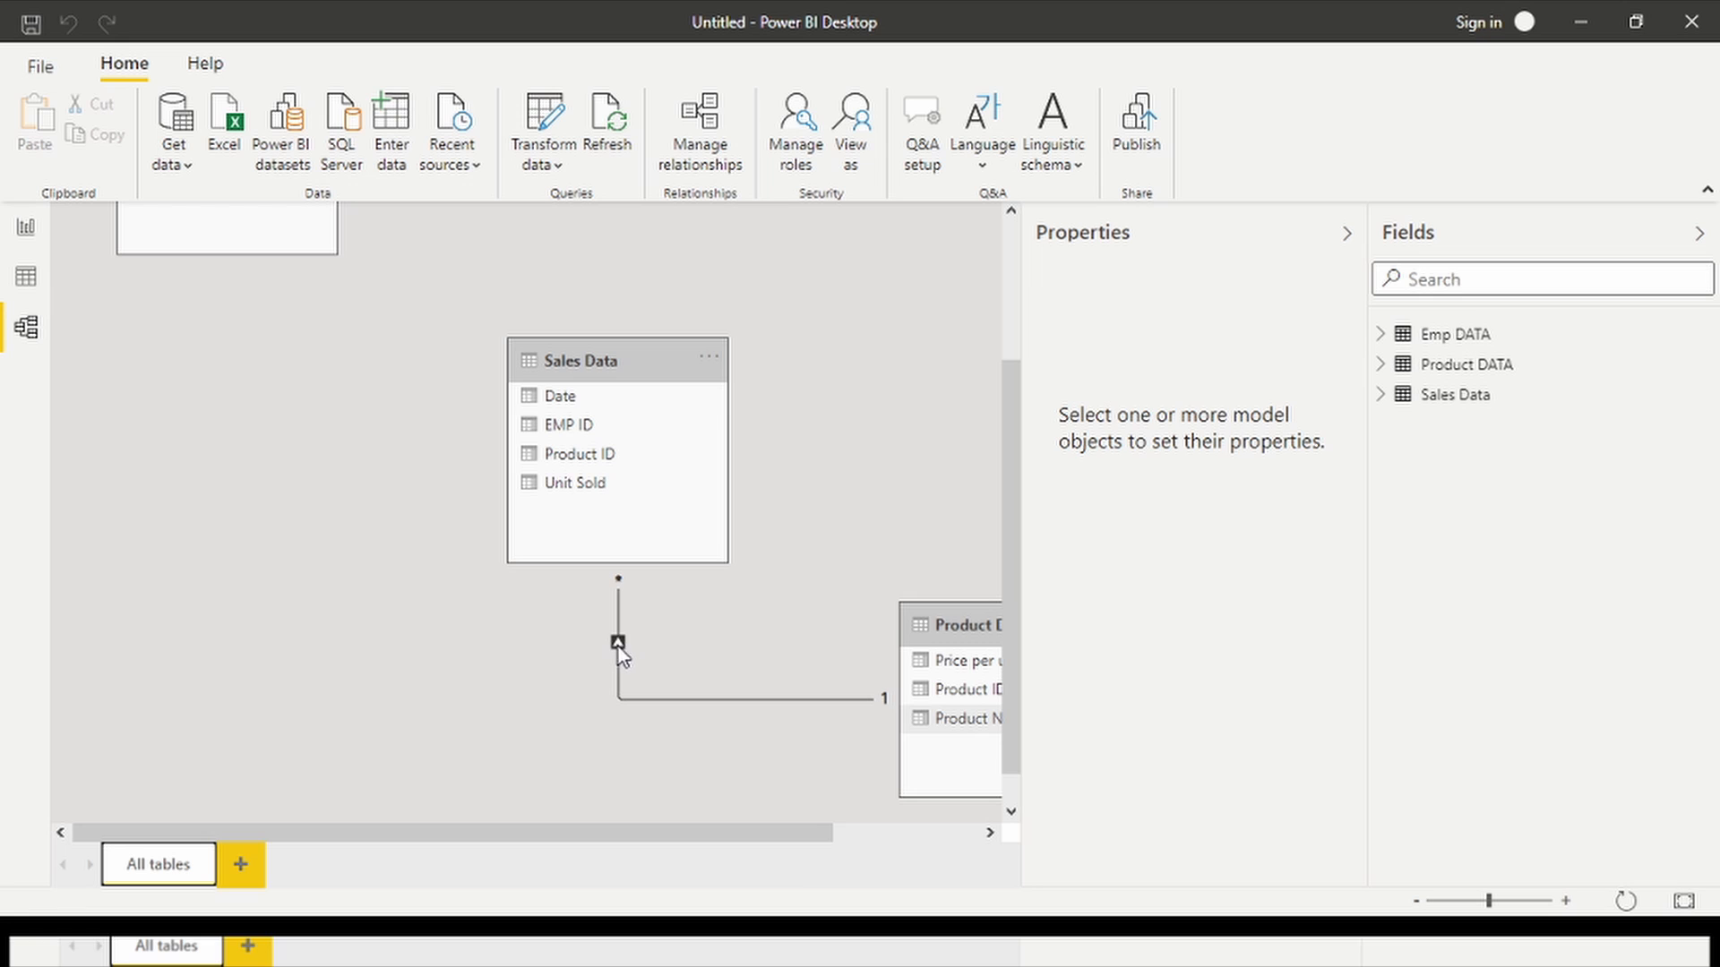
{"action": "right_click", "coordinate": [624, 645]}
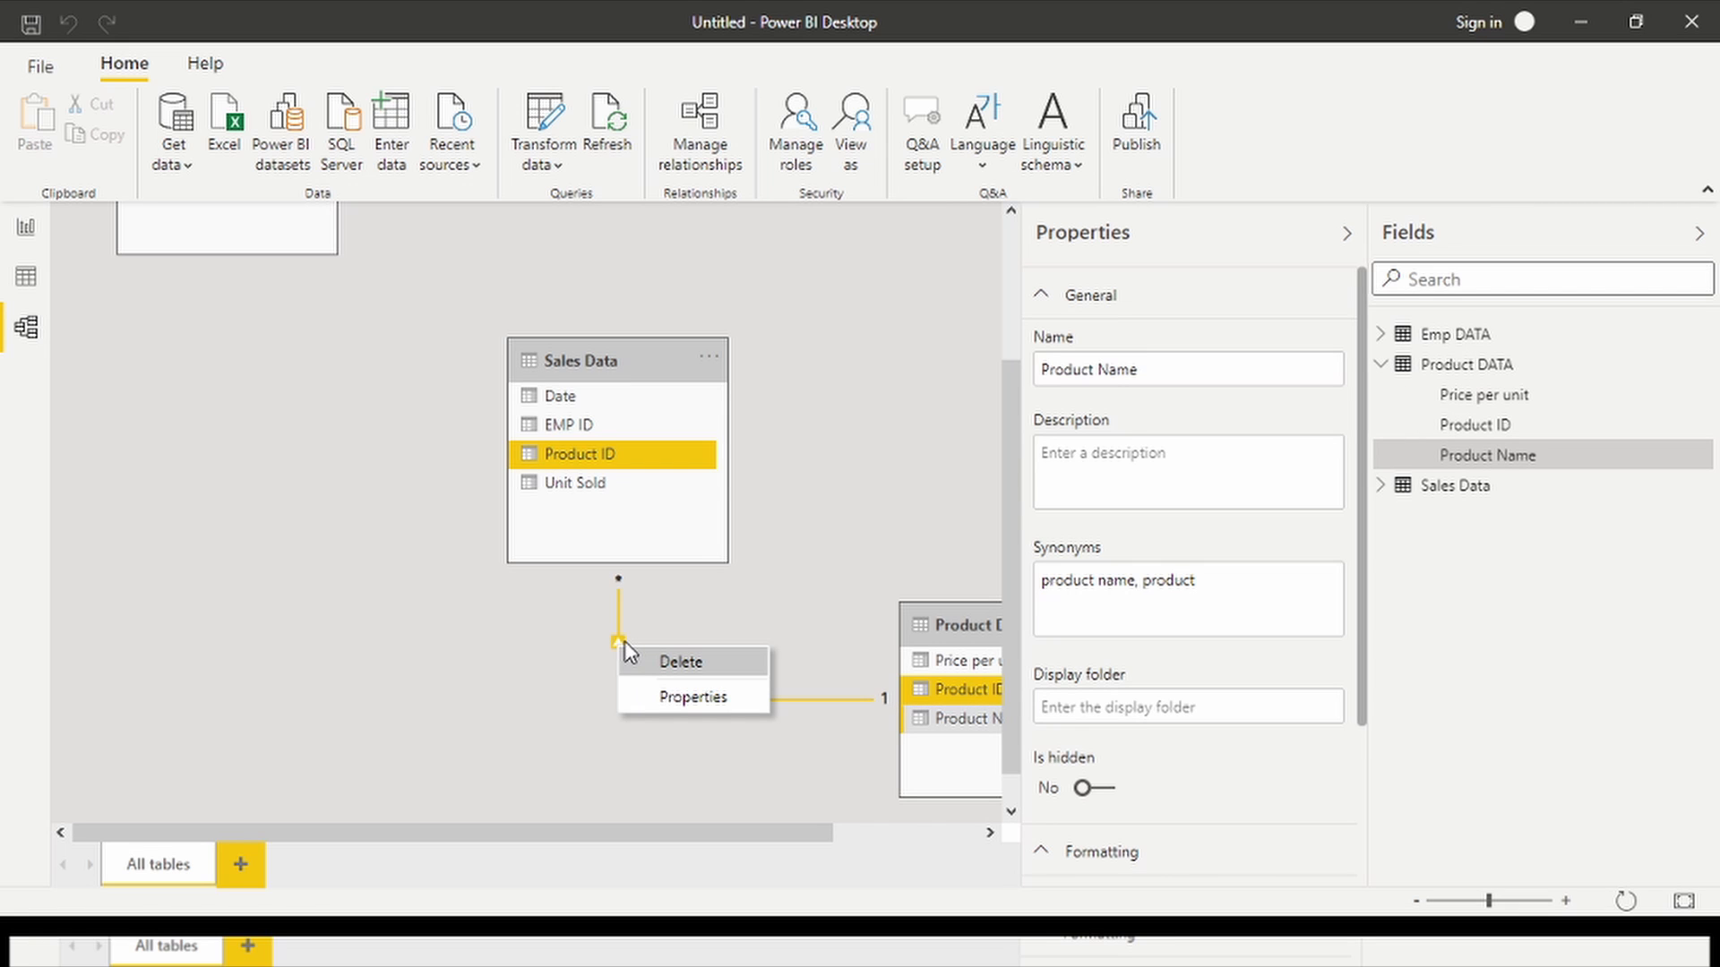
{"action": "left_click", "coordinate": [661, 664]}
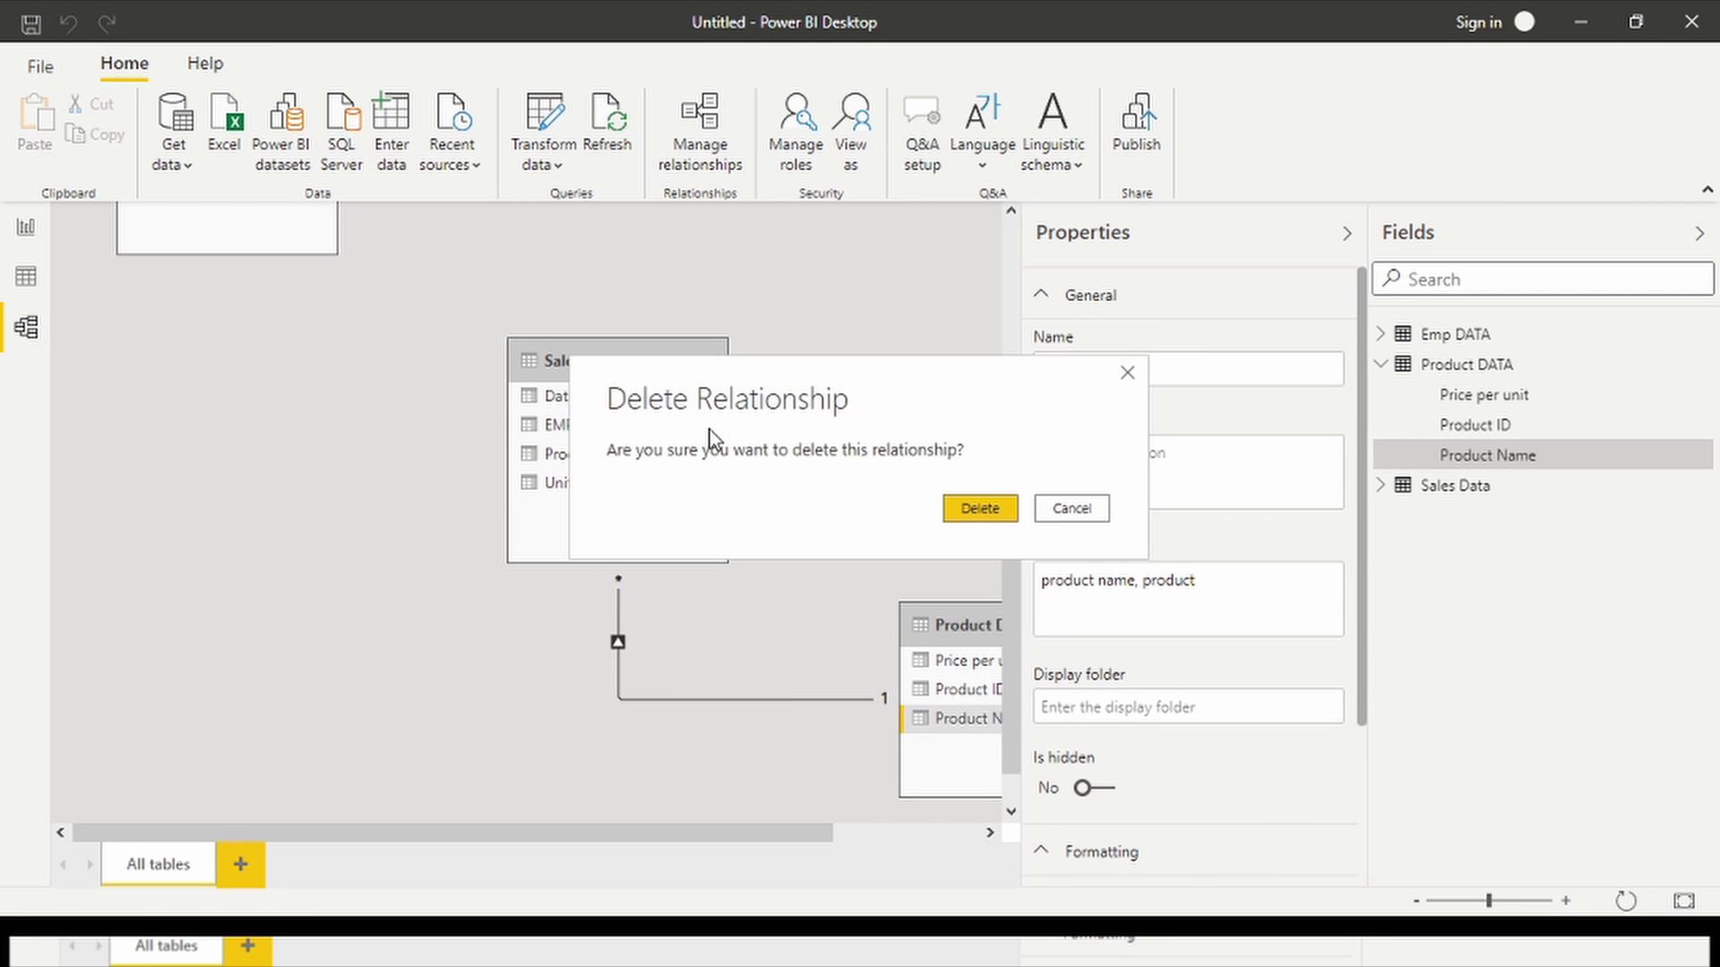
{"action": "left_click", "coordinate": [982, 508]}
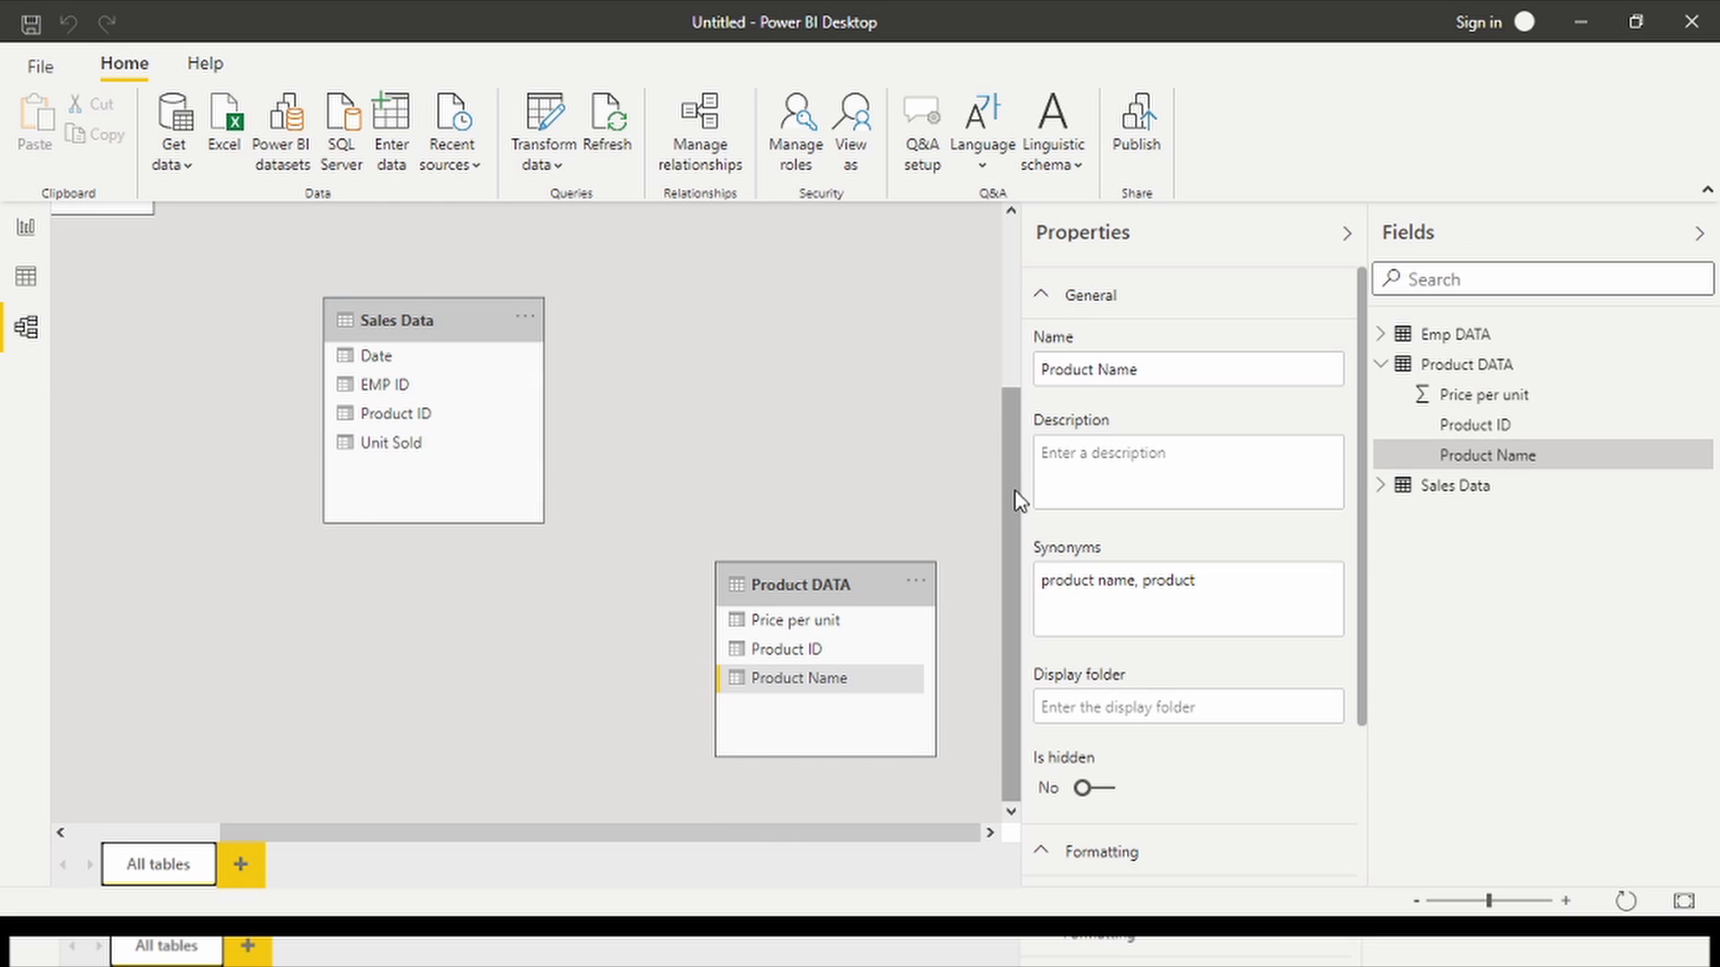
Create a relationship between EMP ID in Emp DATA and EMP ID in Sales Data.
{"action": "left_click_drag", "start_coordinate": [1015, 492], "coordinate": [986, 376]}
{"action": "scroll", "coordinate": [981, 368], "scroll_direction": "up", "scroll_amount": 1}
{"action": "left_click_drag", "start_coordinate": [514, 830], "coordinate": [410, 830]}
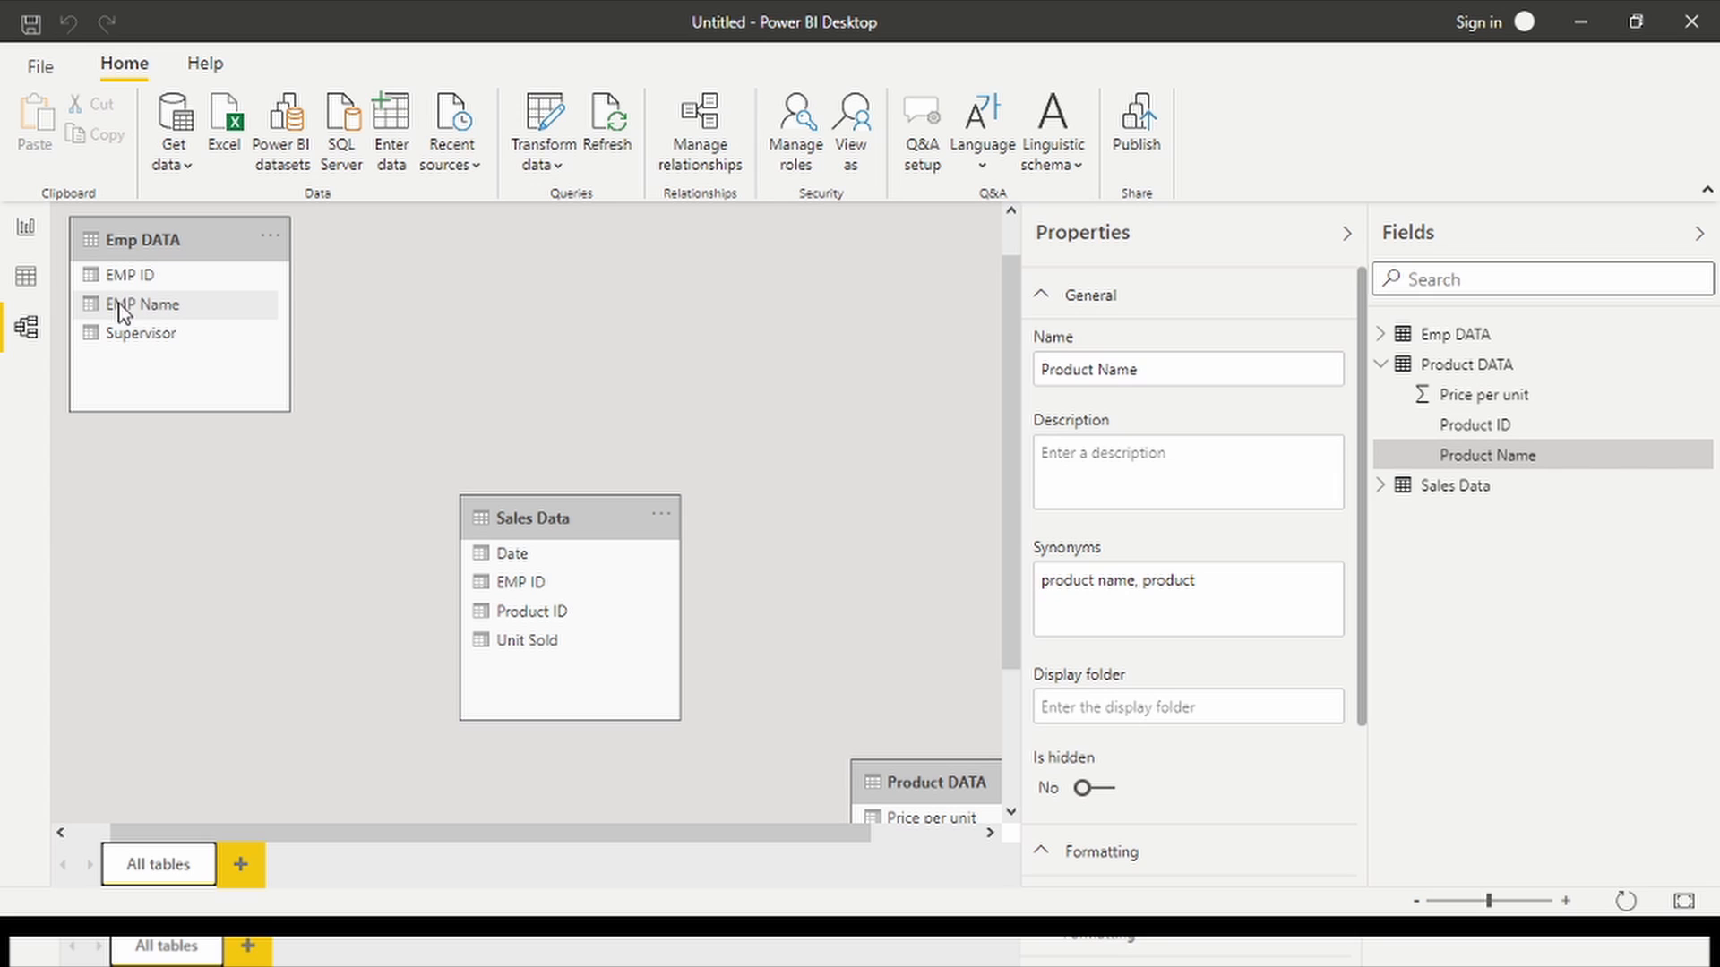
{"action": "left_click", "coordinate": [240, 289]}
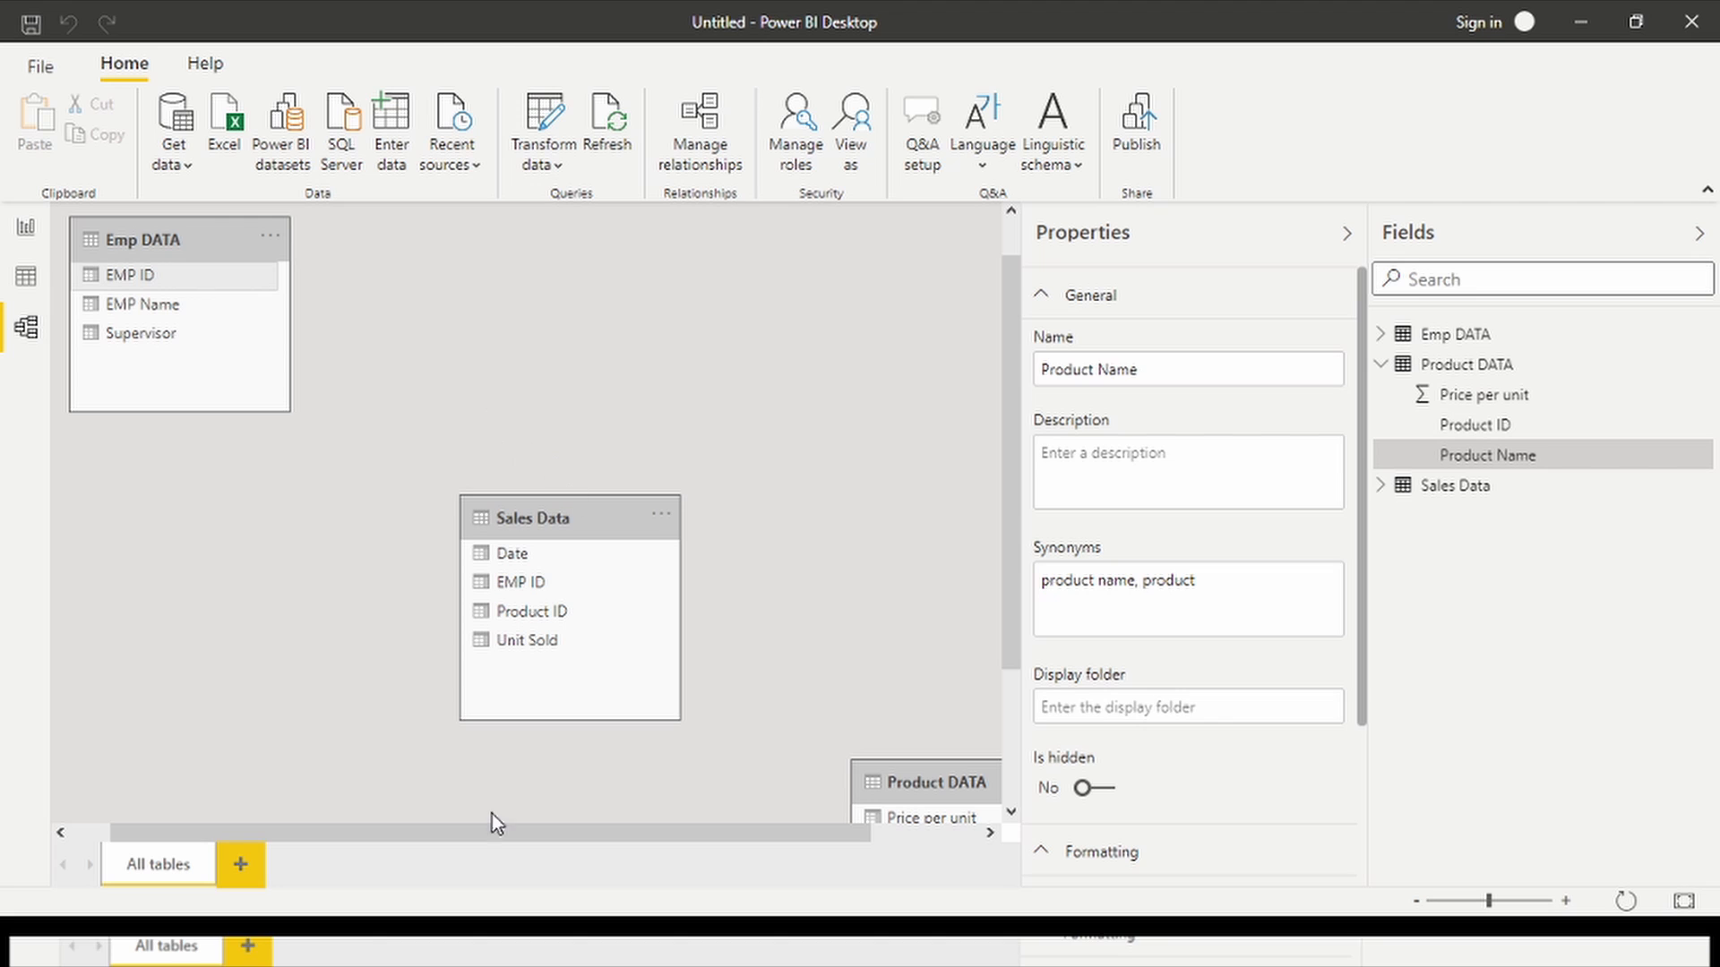
{"action": "left_click_drag", "start_coordinate": [372, 909], "coordinate": [611, 588]}
{"action": "left_click", "coordinate": [609, 582]}
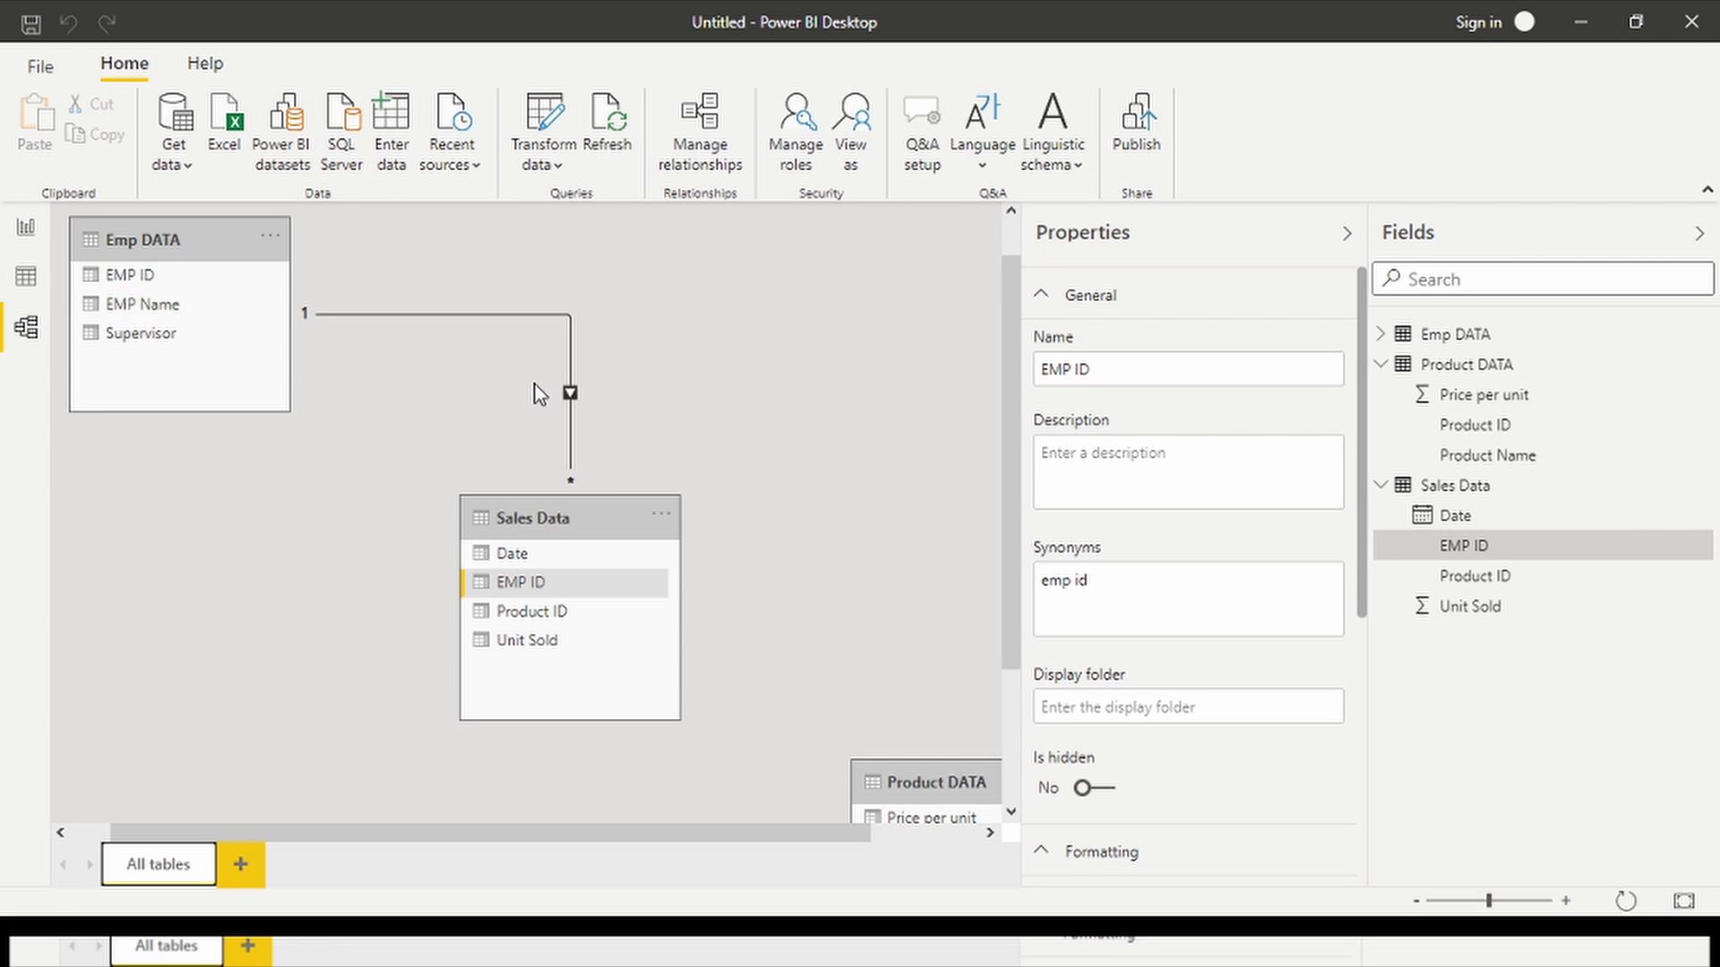
Create a relationship between Product ID in Sales Data and Product ID in Product DATA.
{"action": "scroll", "coordinate": [524, 468], "scroll_direction": "down", "scroll_amount": 2}
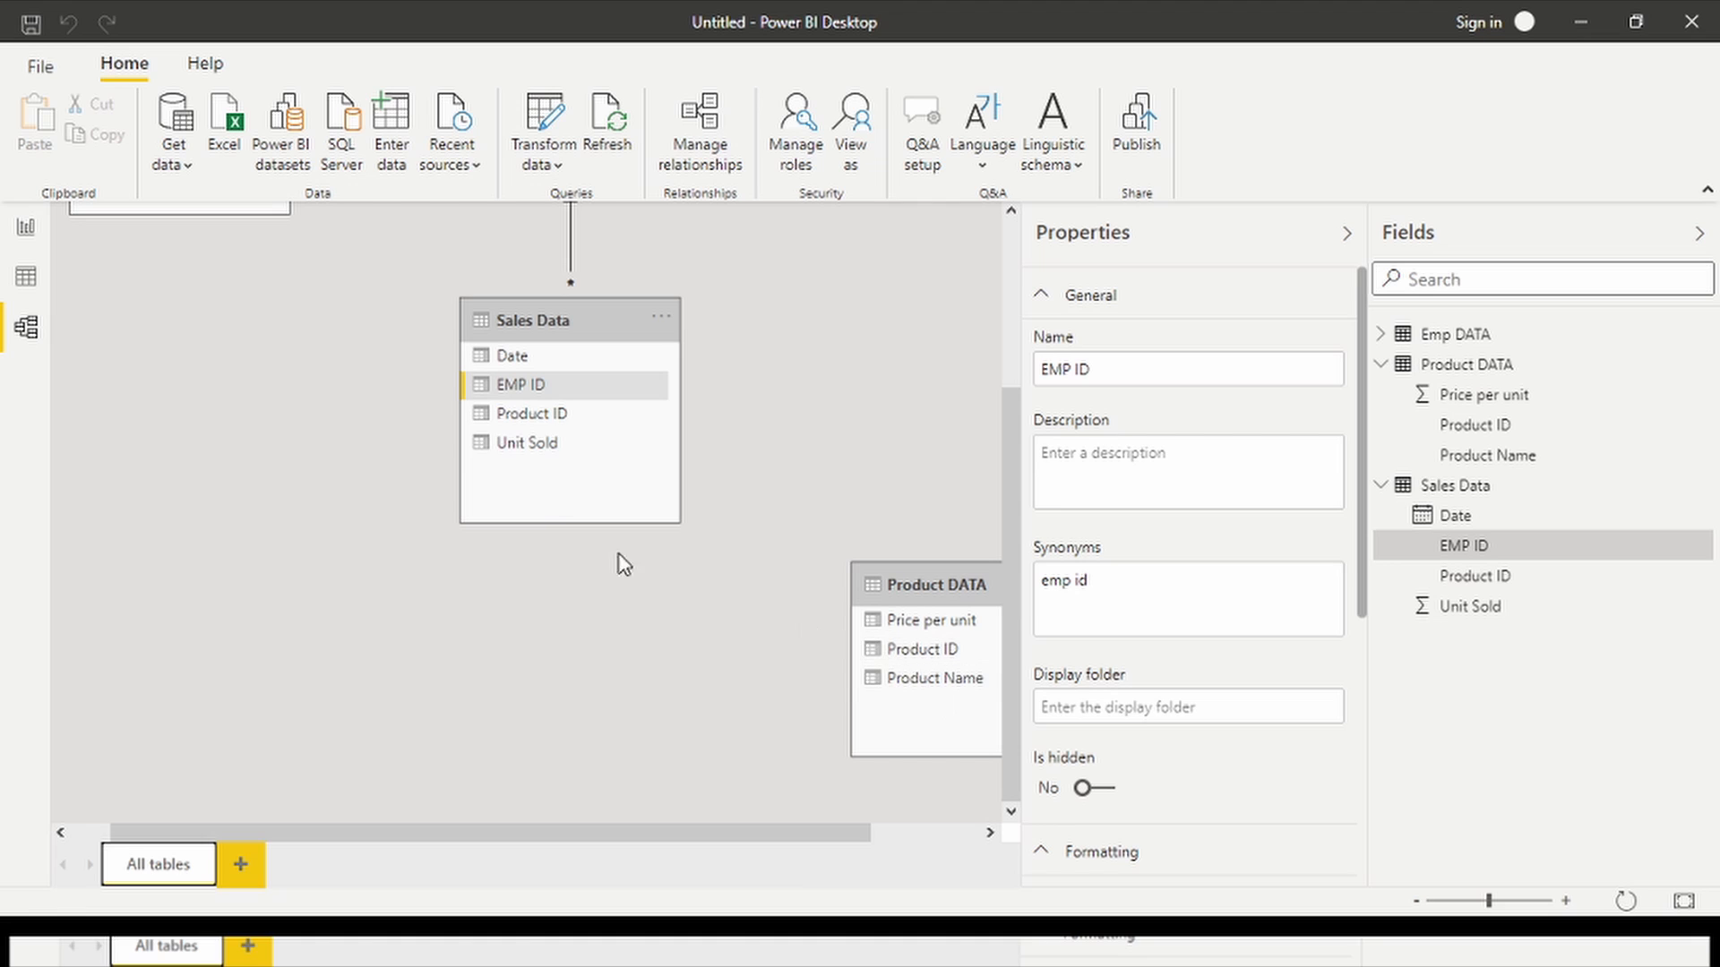
{"action": "left_click_drag", "start_coordinate": [602, 446], "coordinate": [951, 645]}
Switch to the data view and examine the rows of Emp DATA, Product DATA and Sales Data.
{"action": "left_click", "coordinate": [24, 284]}
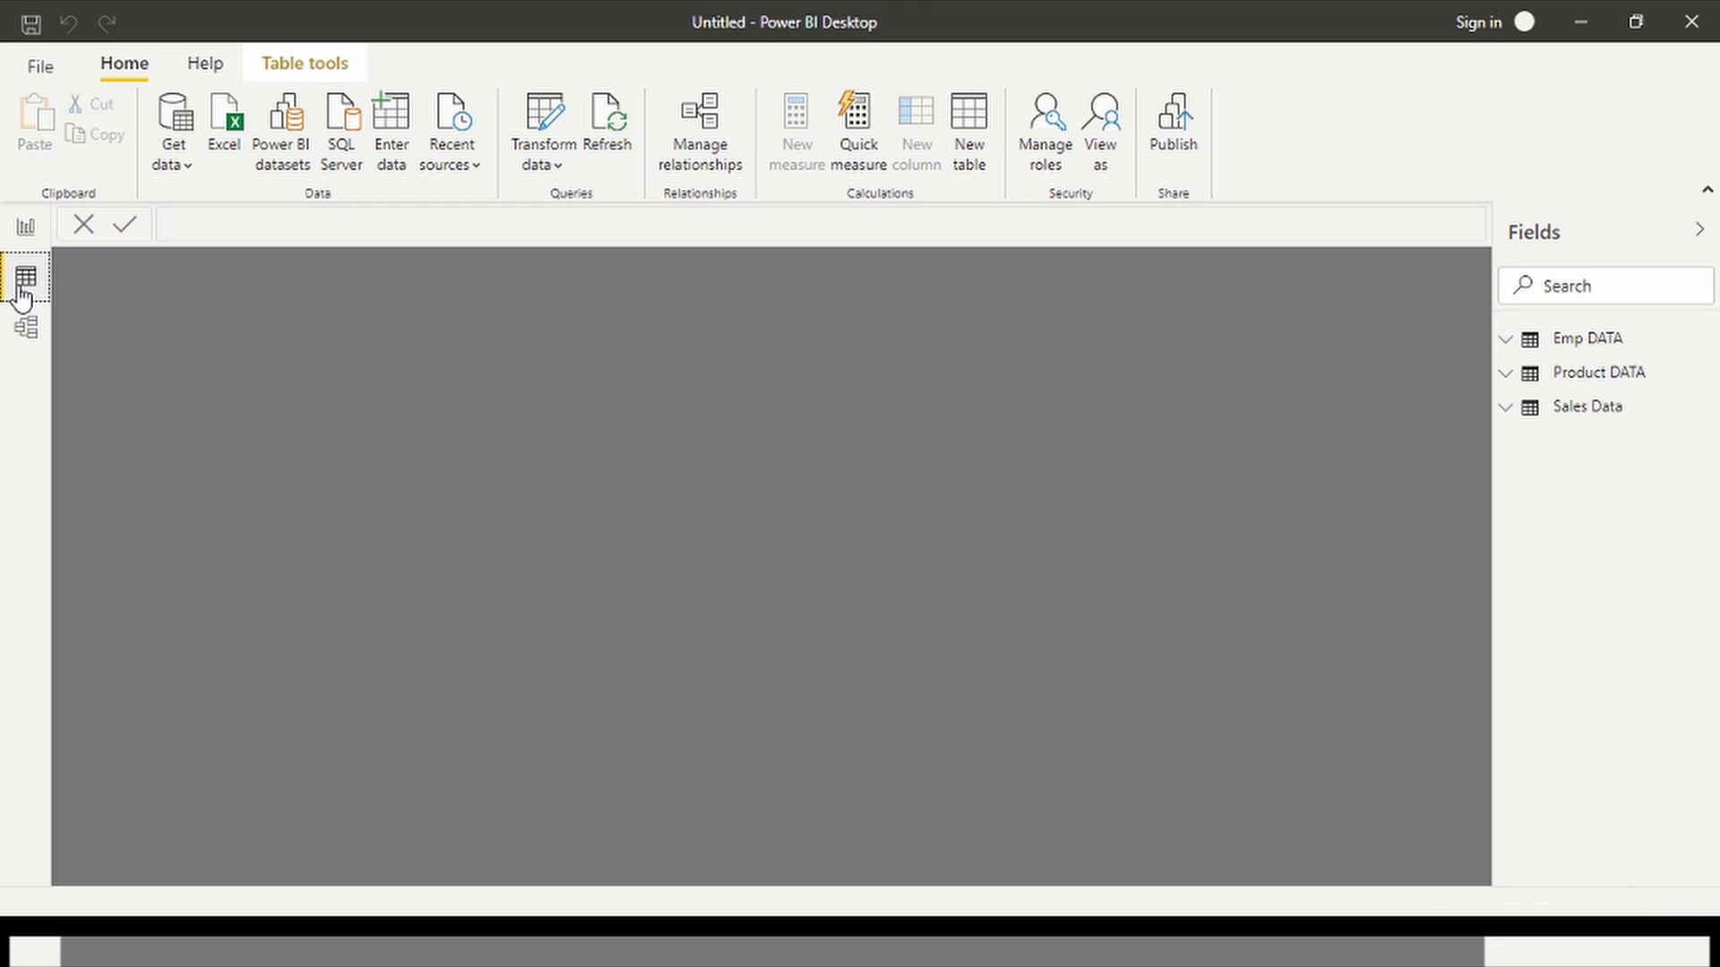
{"action": "left_click", "coordinate": [1624, 342]}
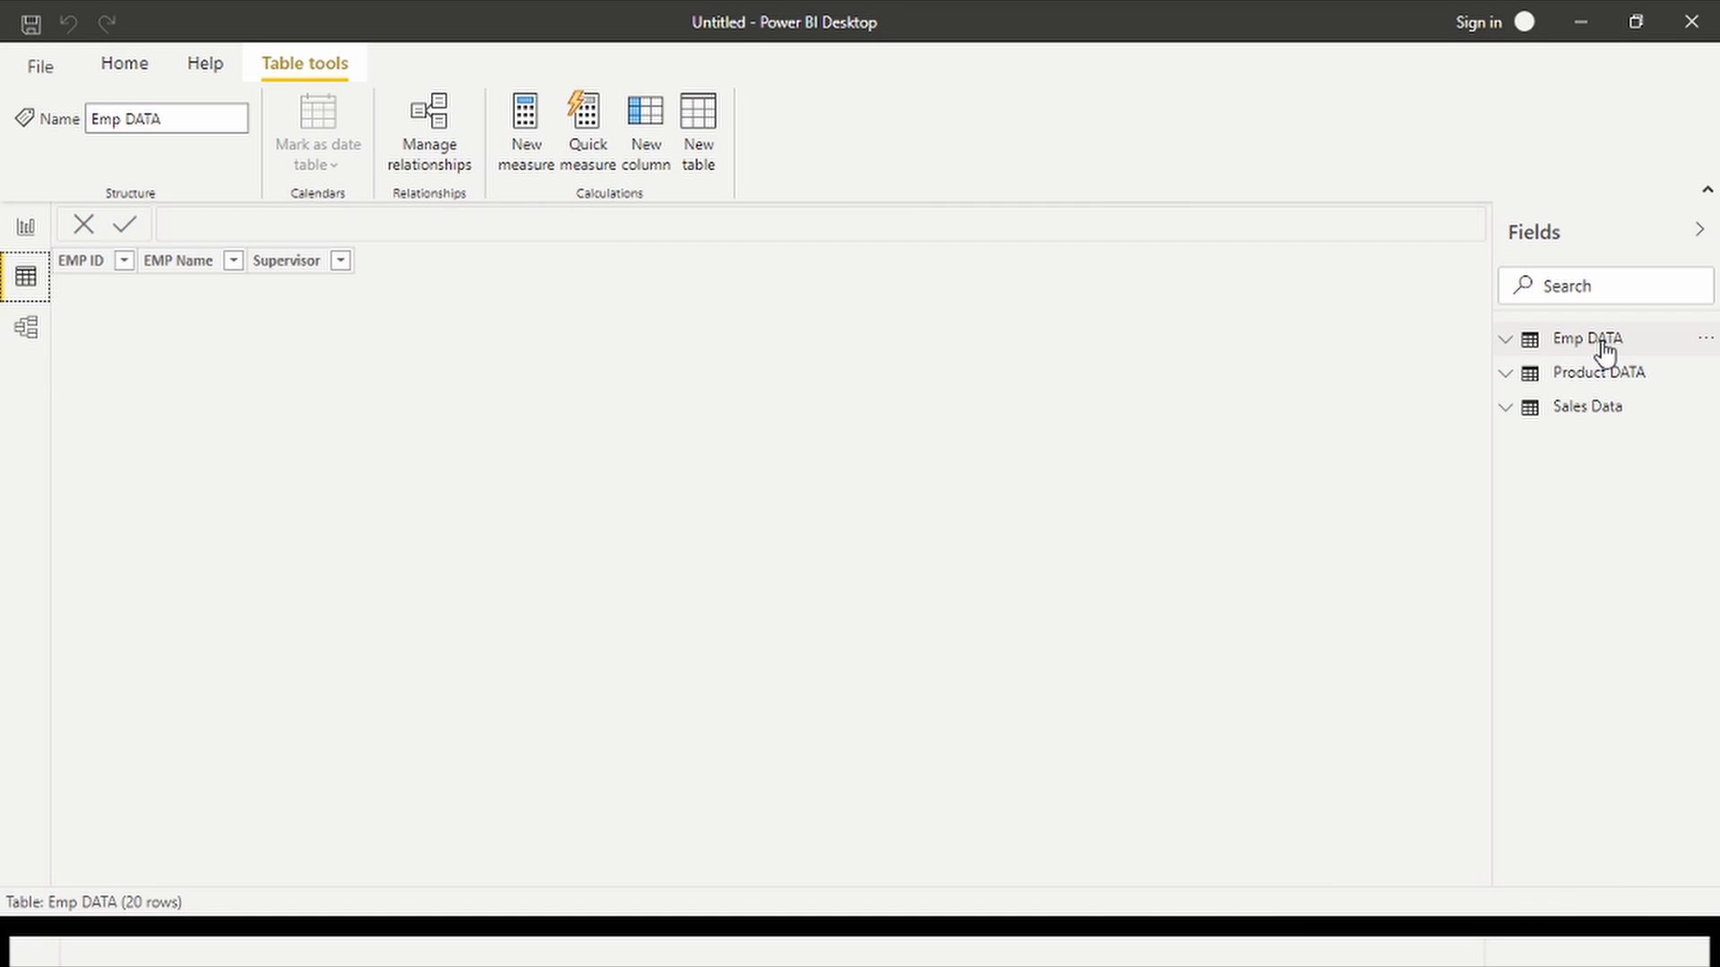
{"action": "left_click", "coordinate": [1603, 349]}
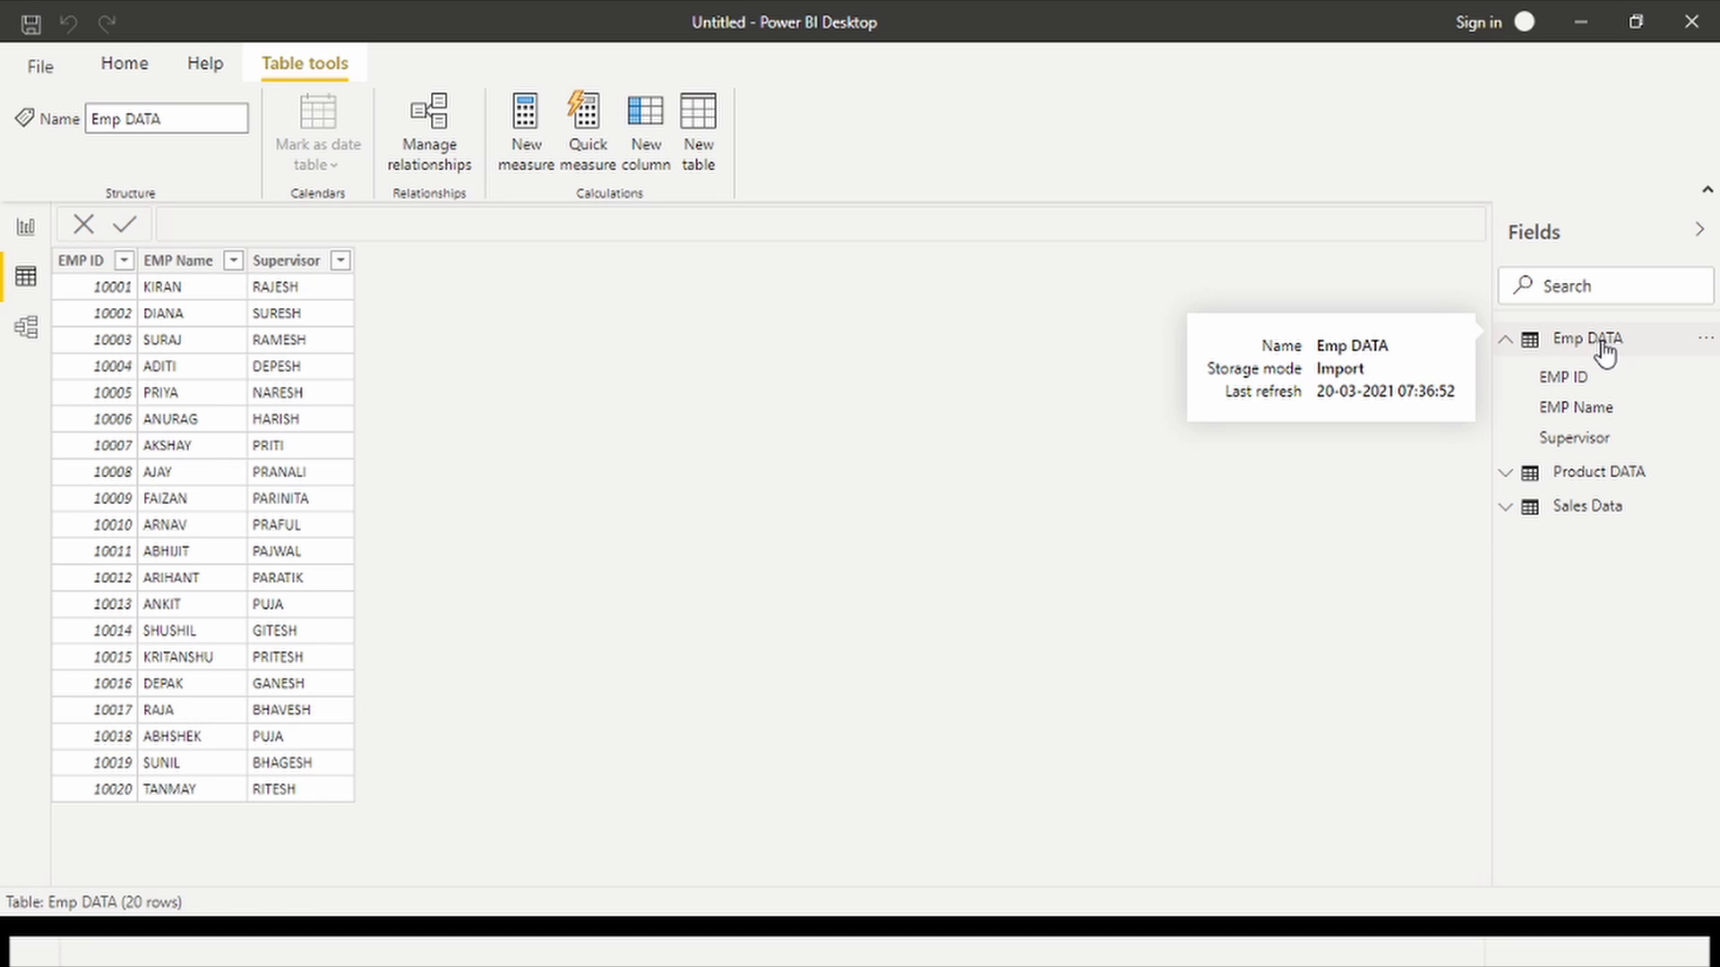
{"action": "left_click", "coordinate": [1579, 473]}
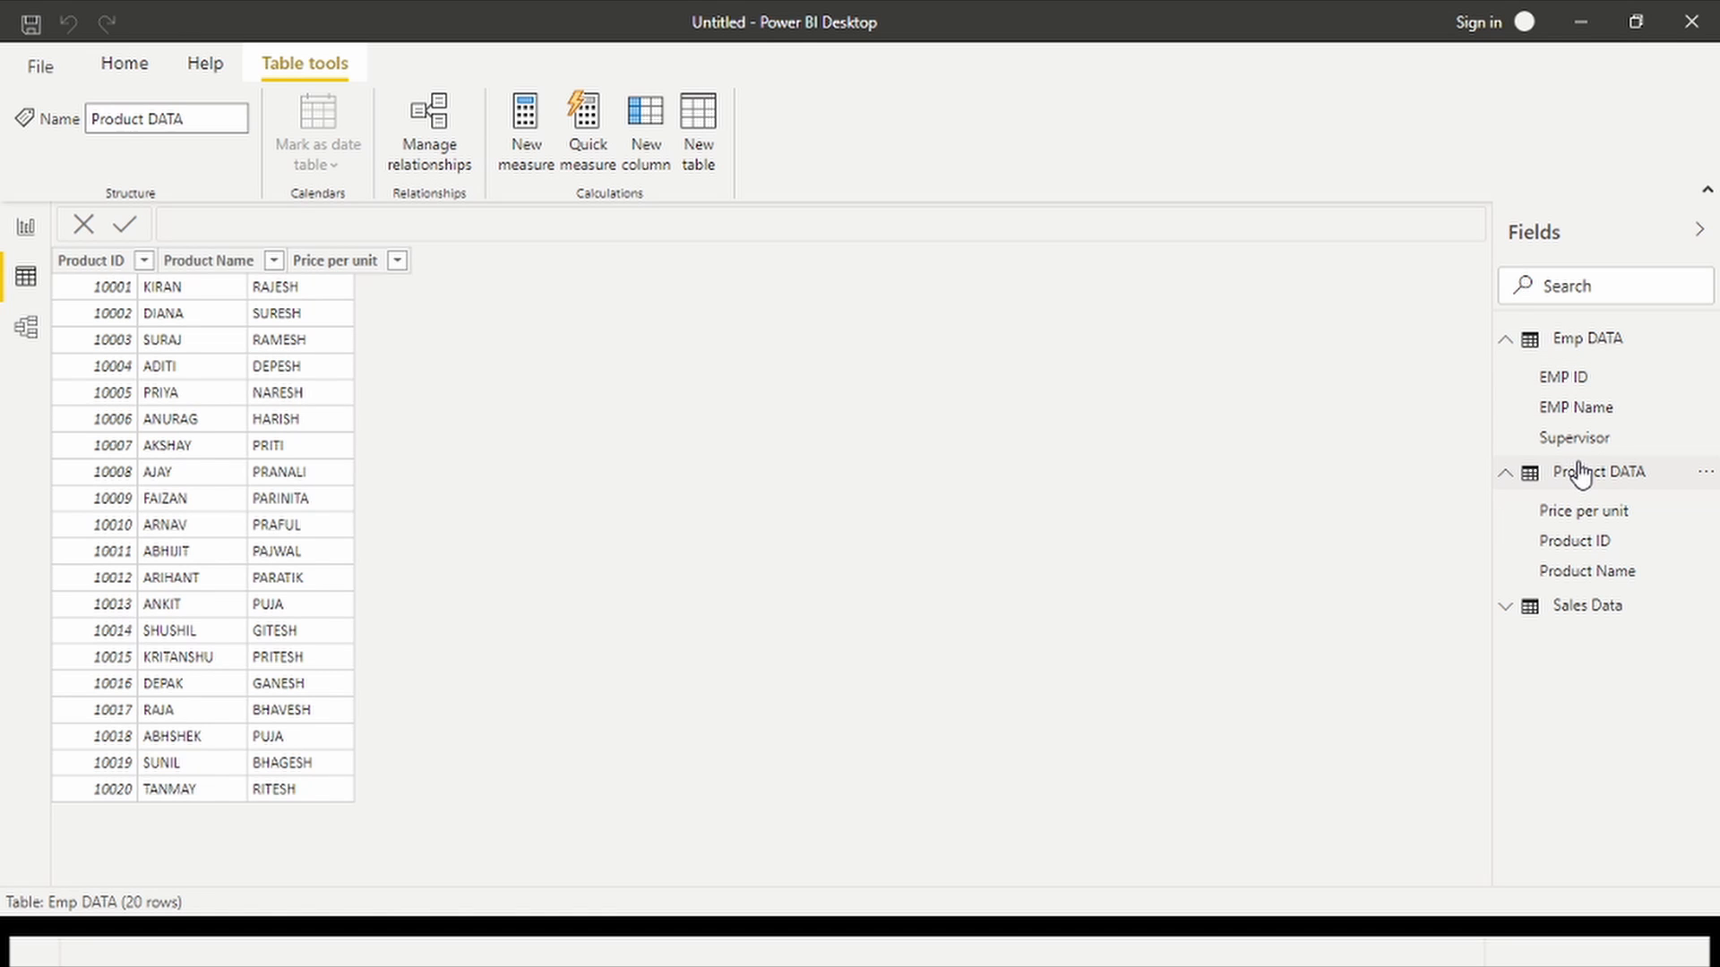
{"action": "left_click", "coordinate": [1587, 609]}
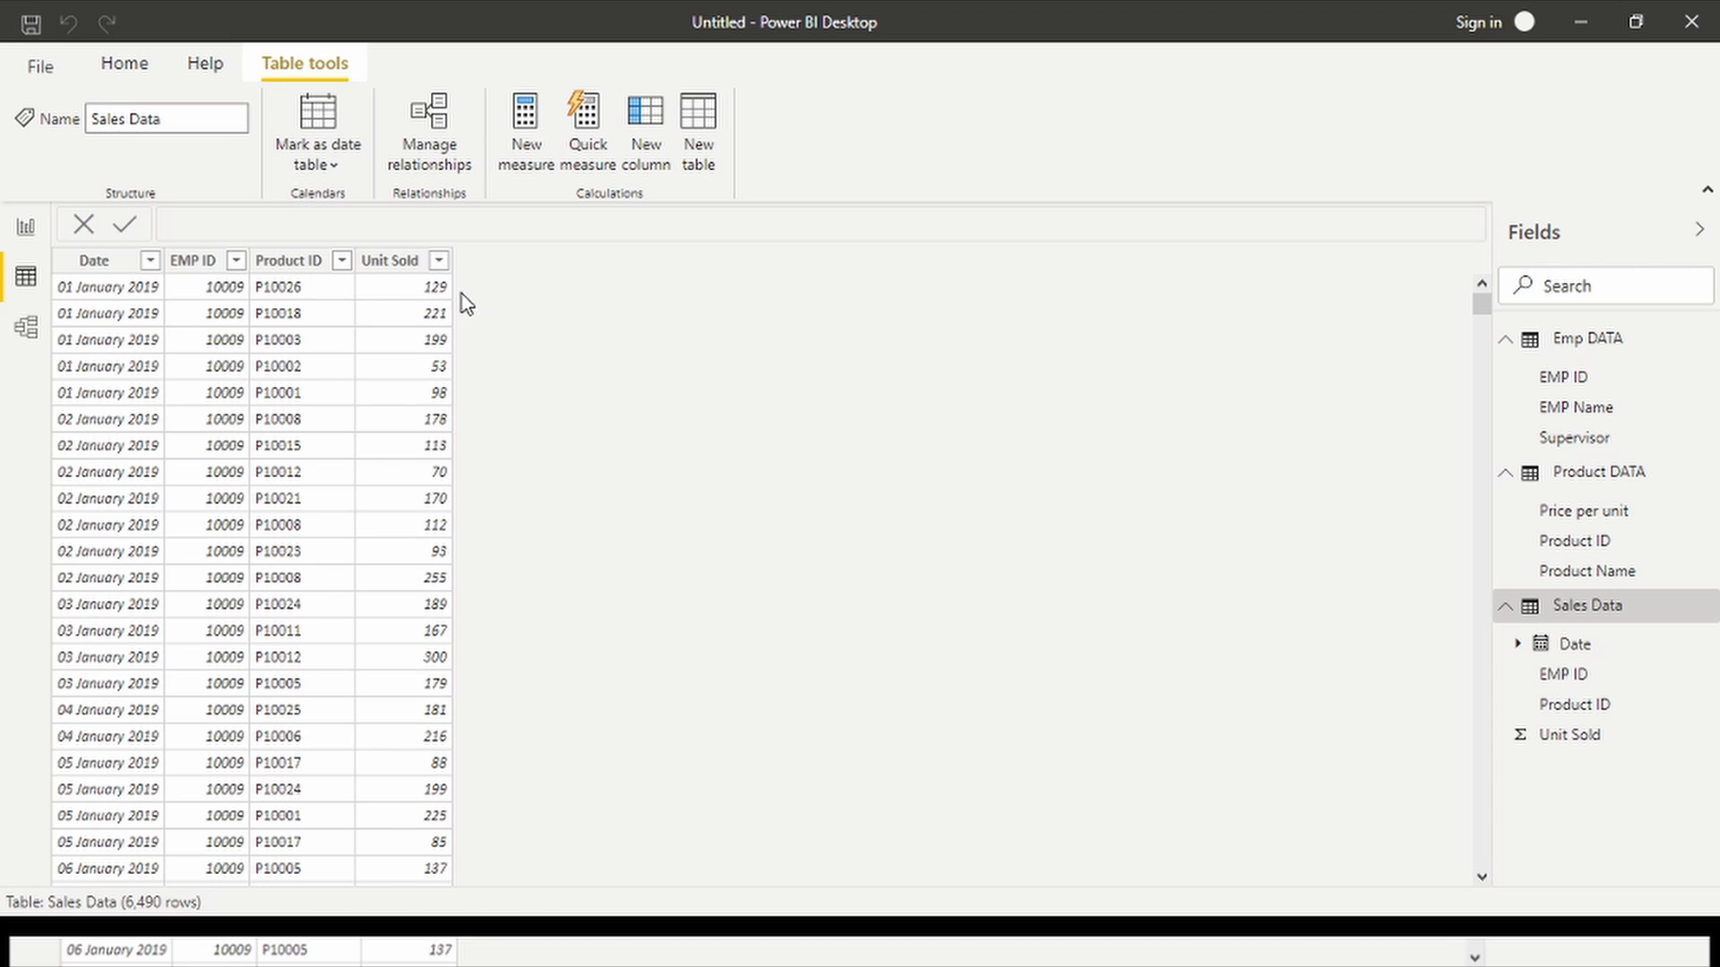
Add a new calculated column to the Sales Data table.
{"action": "right_click", "coordinate": [1610, 616]}
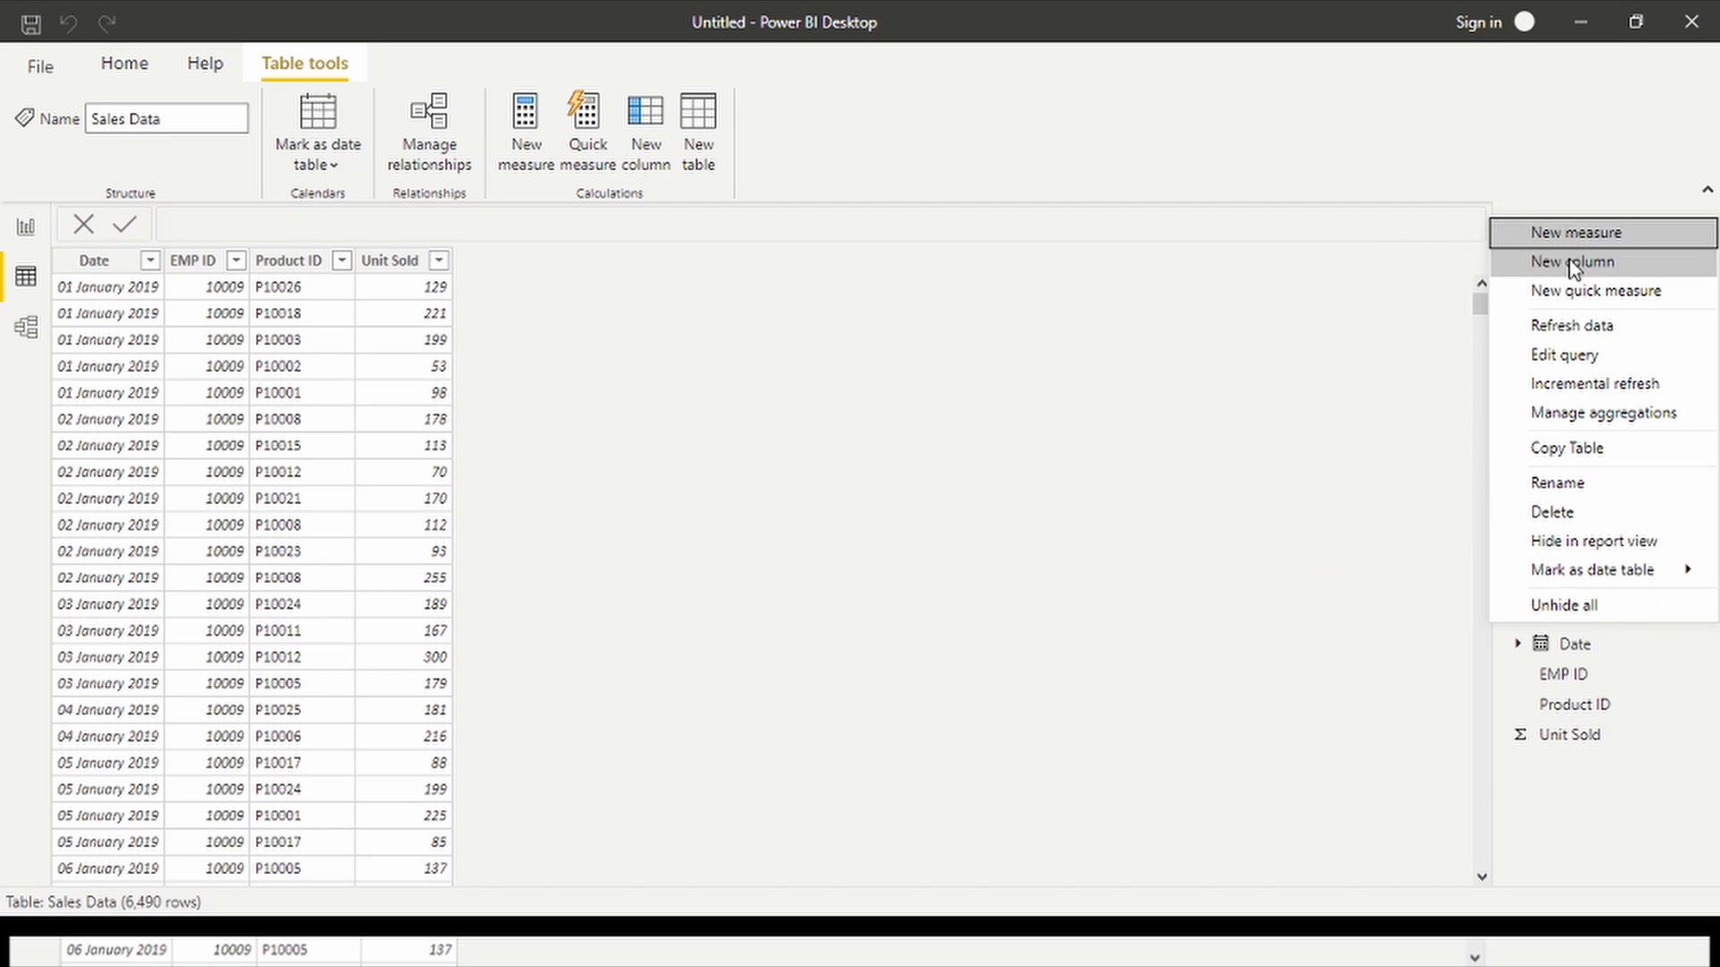
{"action": "left_click", "coordinate": [1600, 262]}
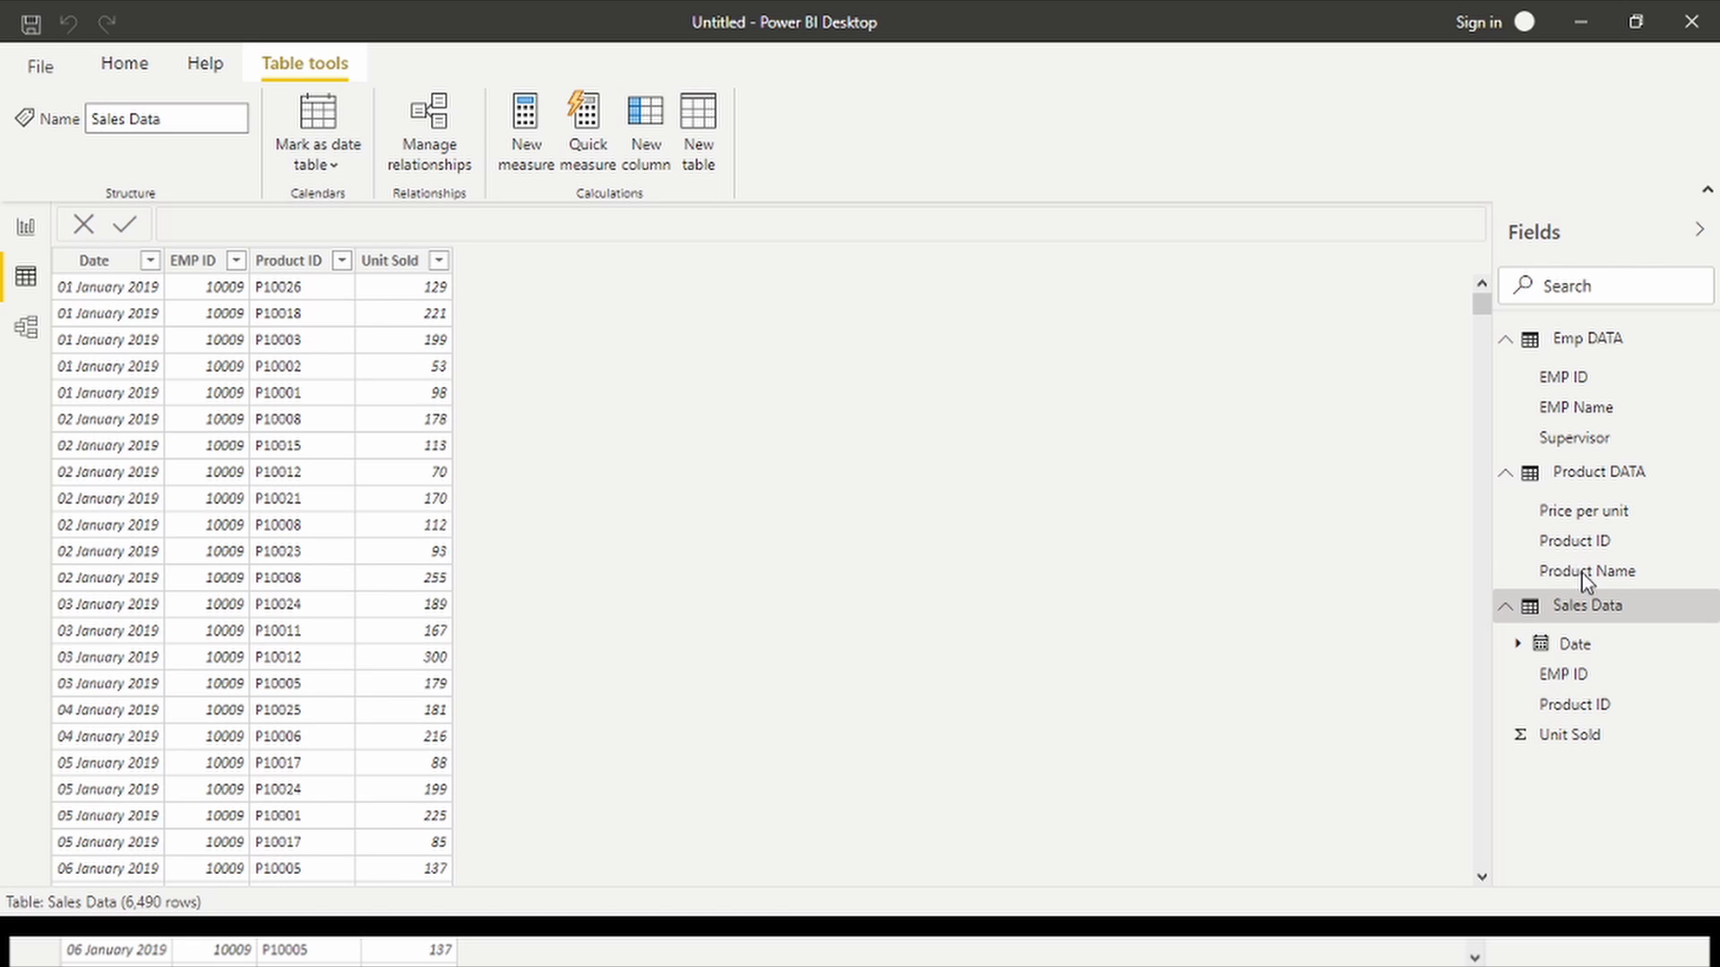
{"action": "left_click", "coordinate": [646, 135]}
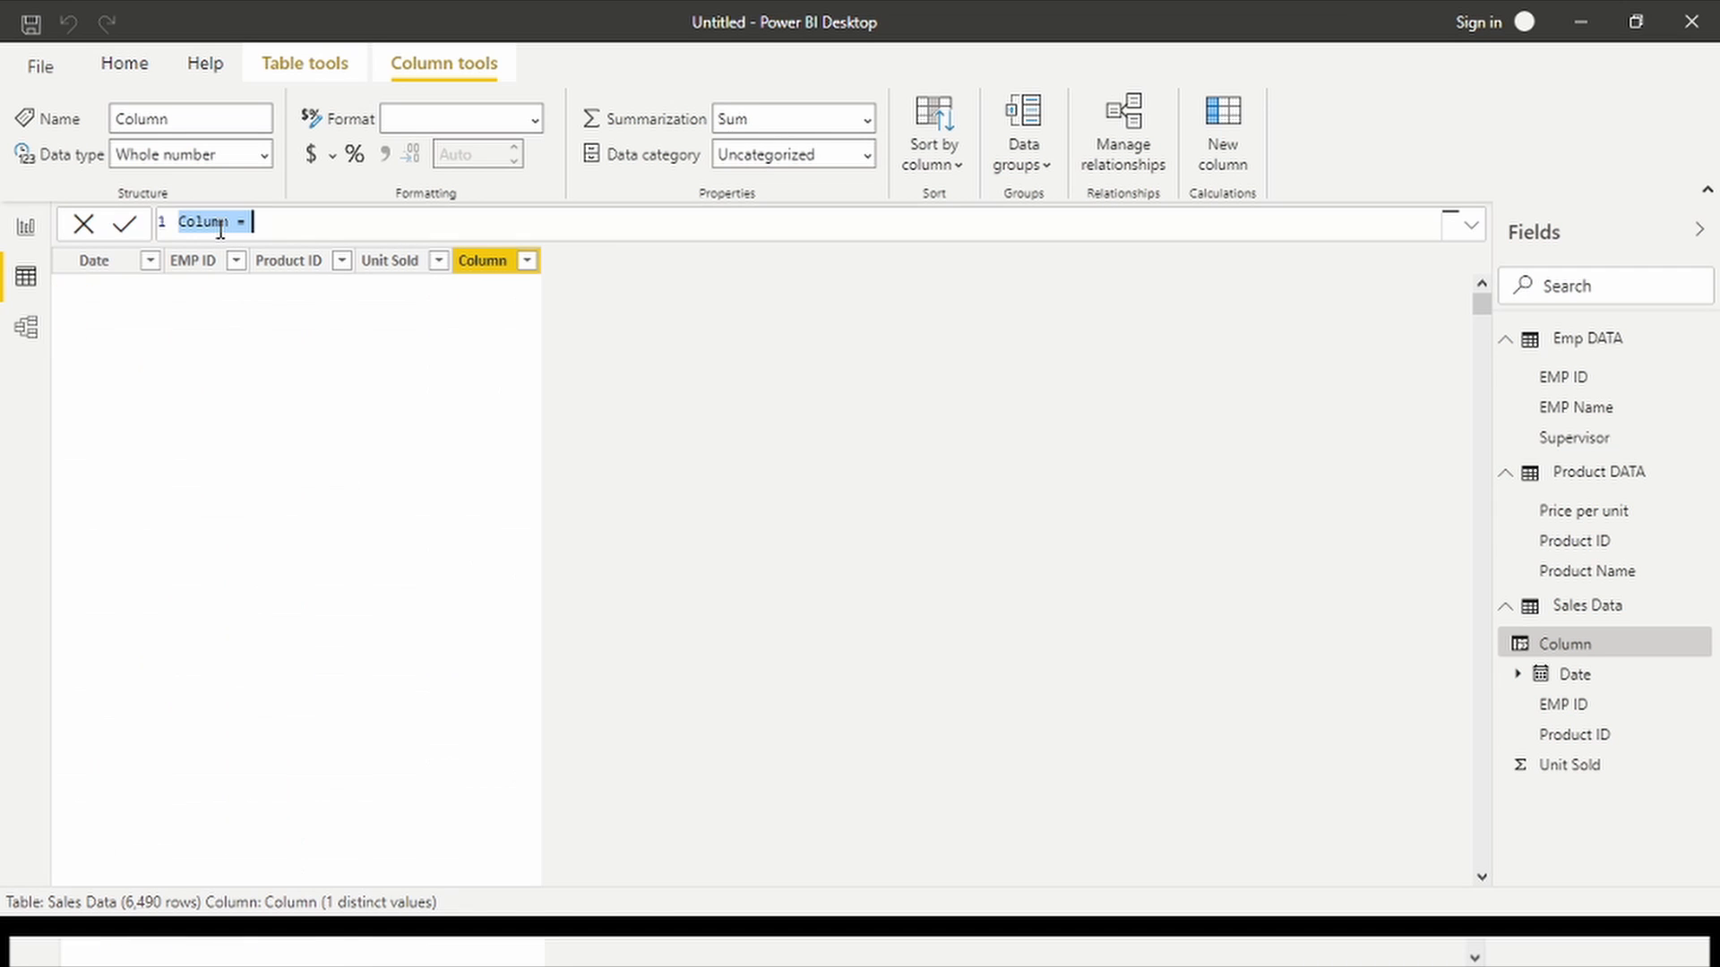
{"action": "left_click", "coordinate": [324, 231]}
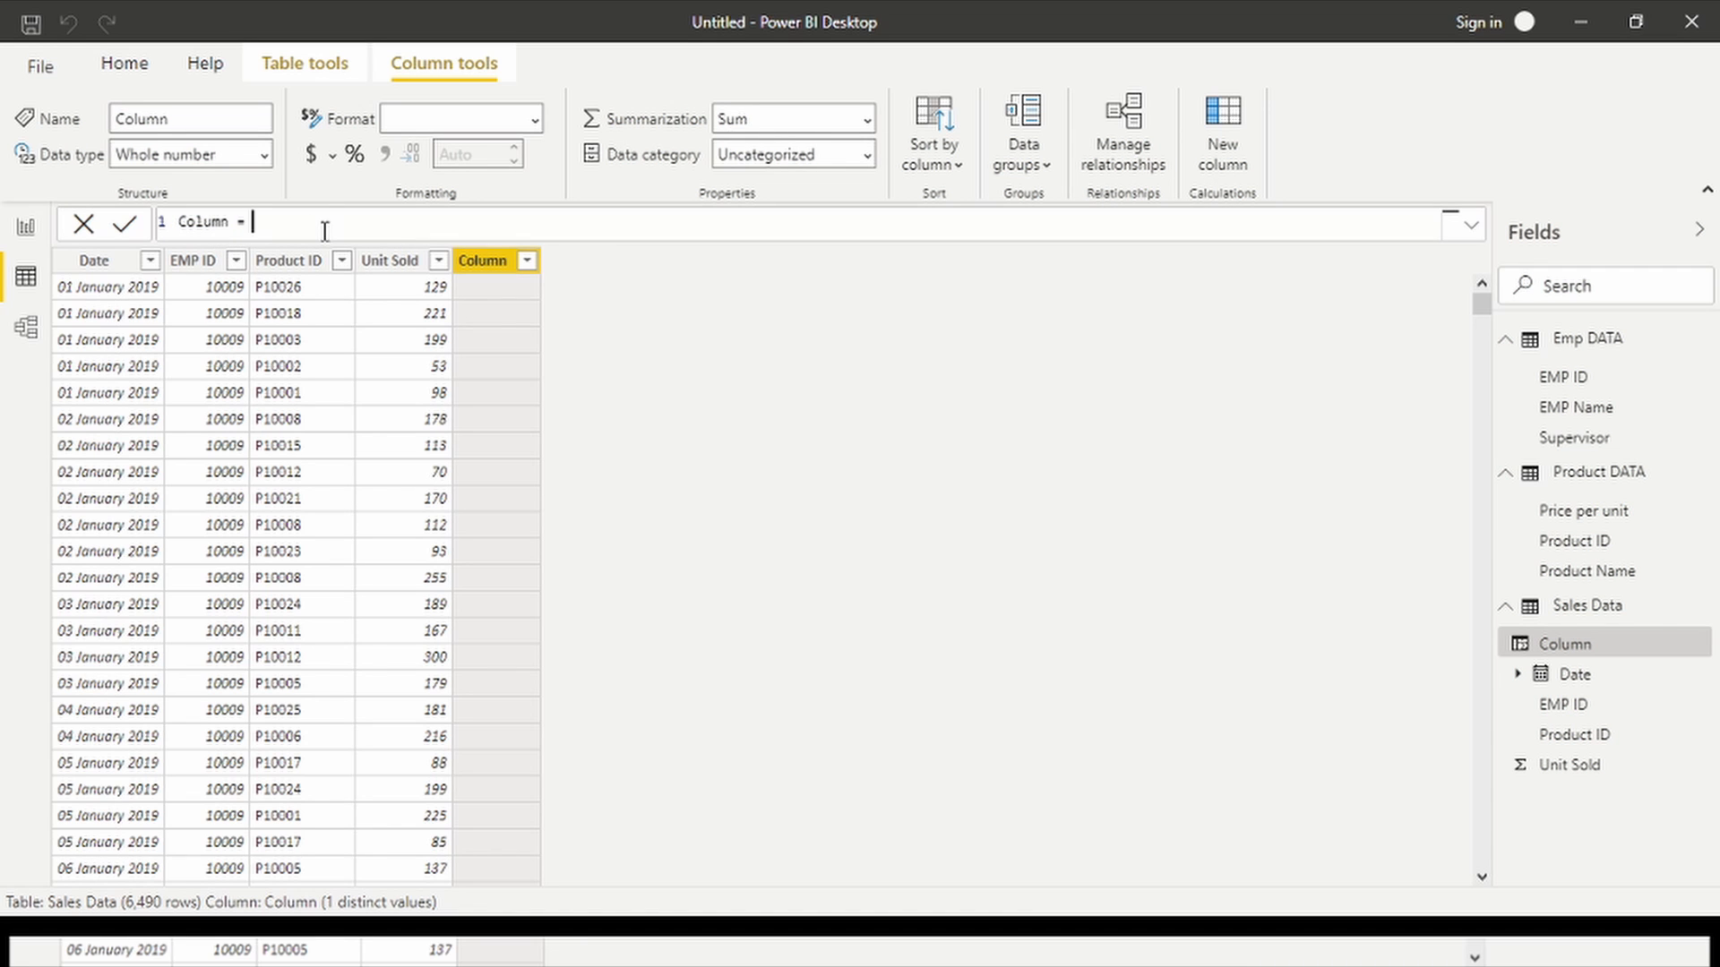
Name the new Sales Data column REVENUE and define it as 'Sales Data'[Unit Sold]*RELATED('Product DATA'[Price per unit]).
{"action": "key", "text": "ctrl+a"}
{"action": "key", "text": "BackSpace"}
{"action": "type", "text": "REVENUE="}
{"action": "type", "text": "SALES"}
{"action": "key", "text": "Tab"}
{"action": "type", "text": "*"}
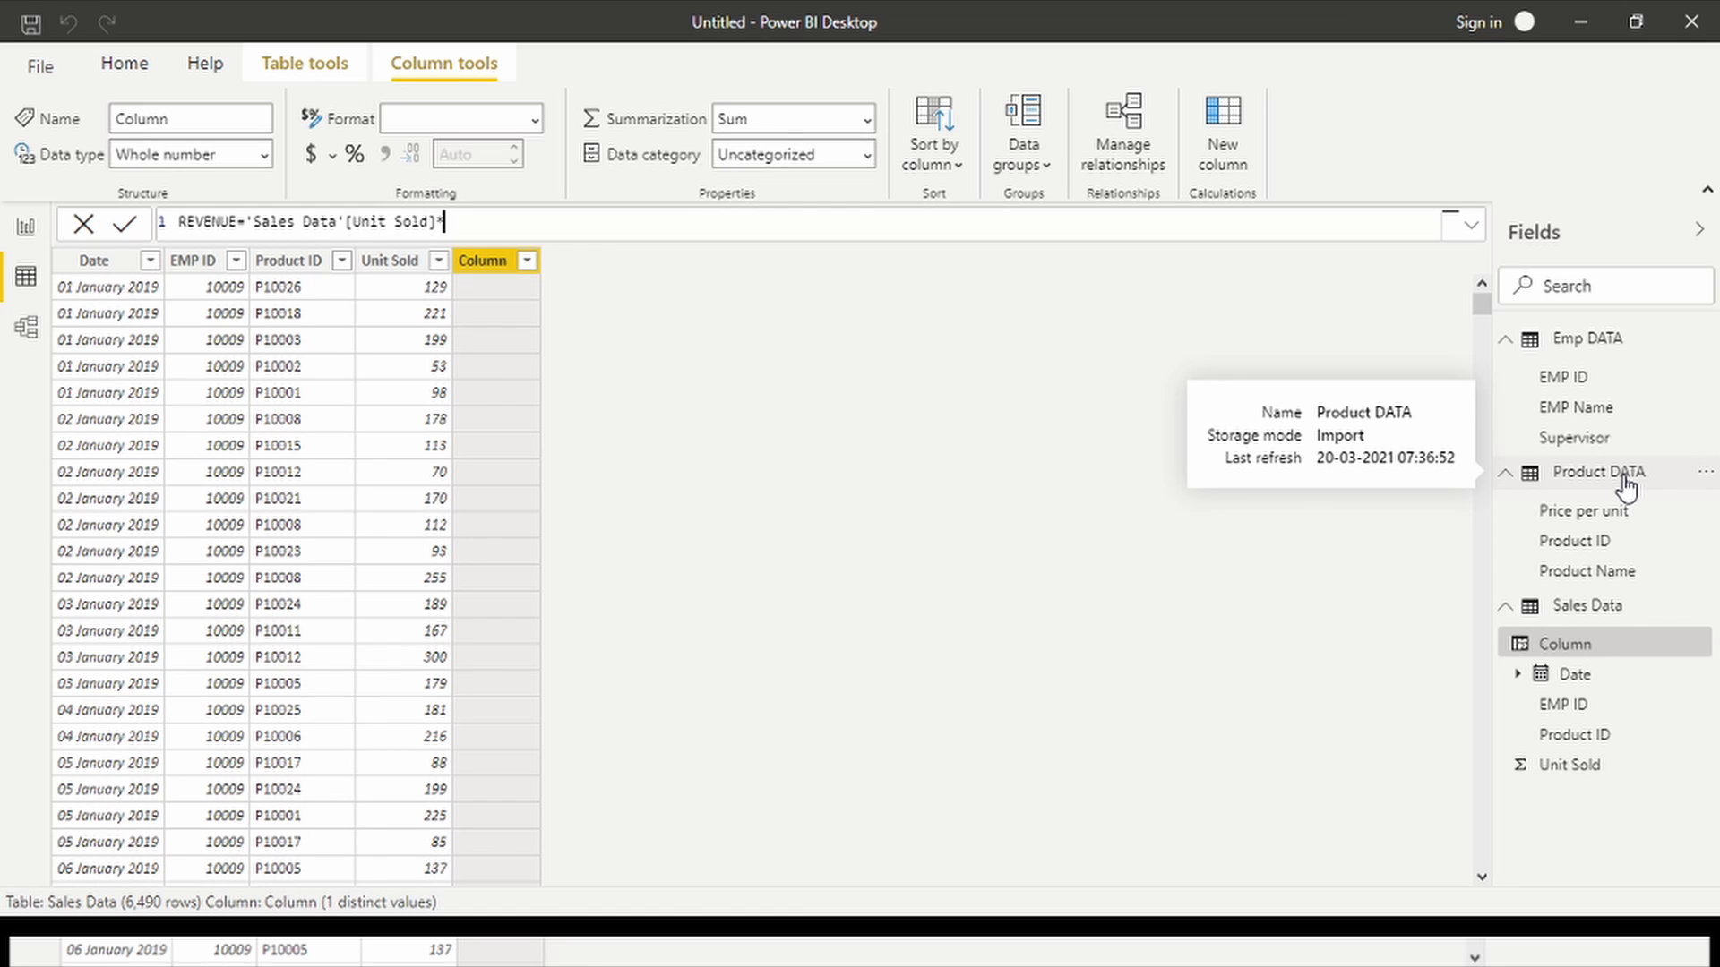
{"action": "type", "text": "RELATED"}
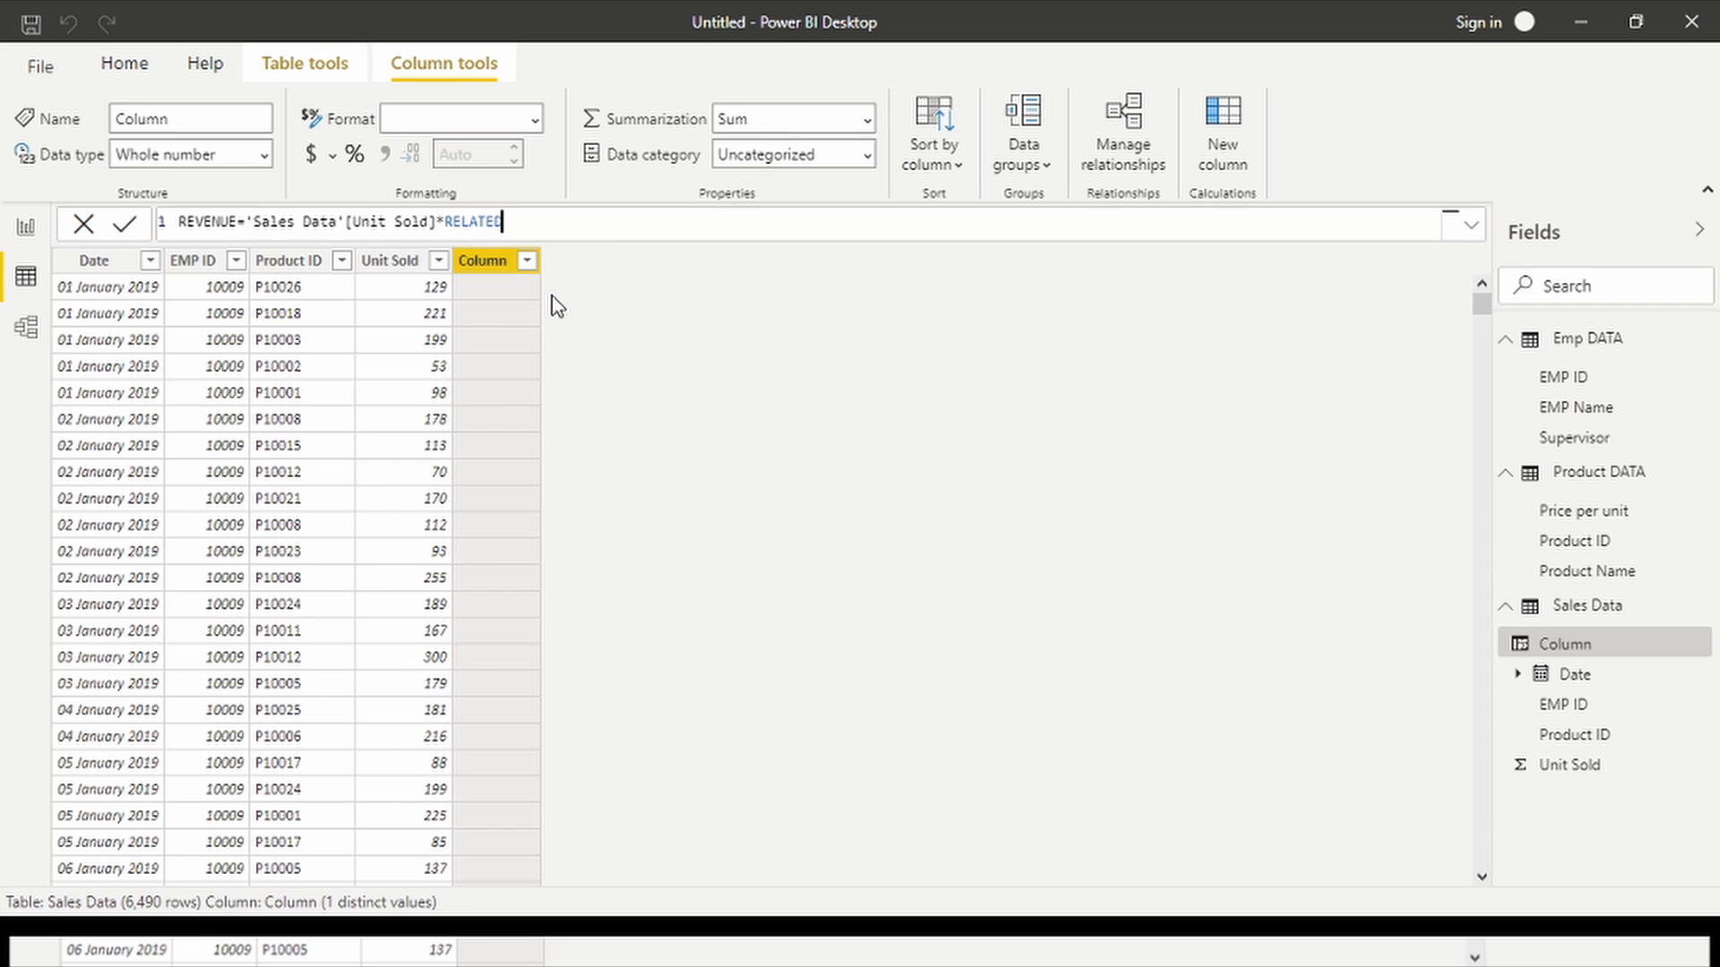
{"action": "type", "text": "("}
{"action": "type", "text": "'Product DATA'[Price per unit]"}
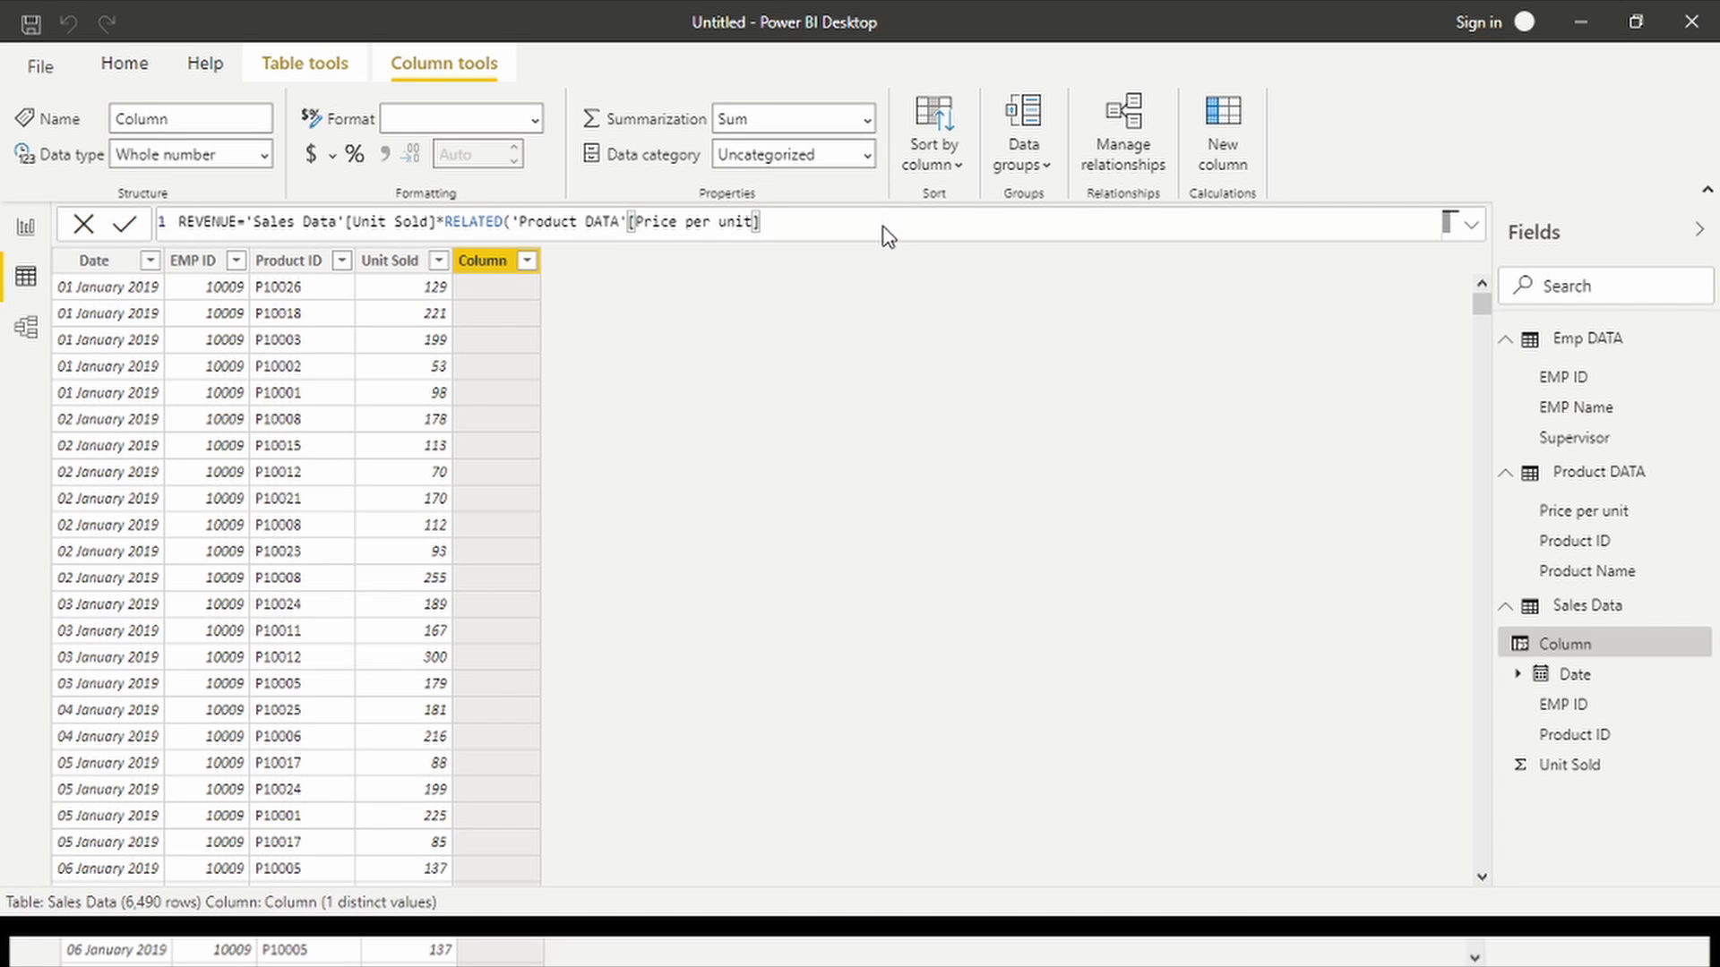
{"action": "key", "text": "Return"}
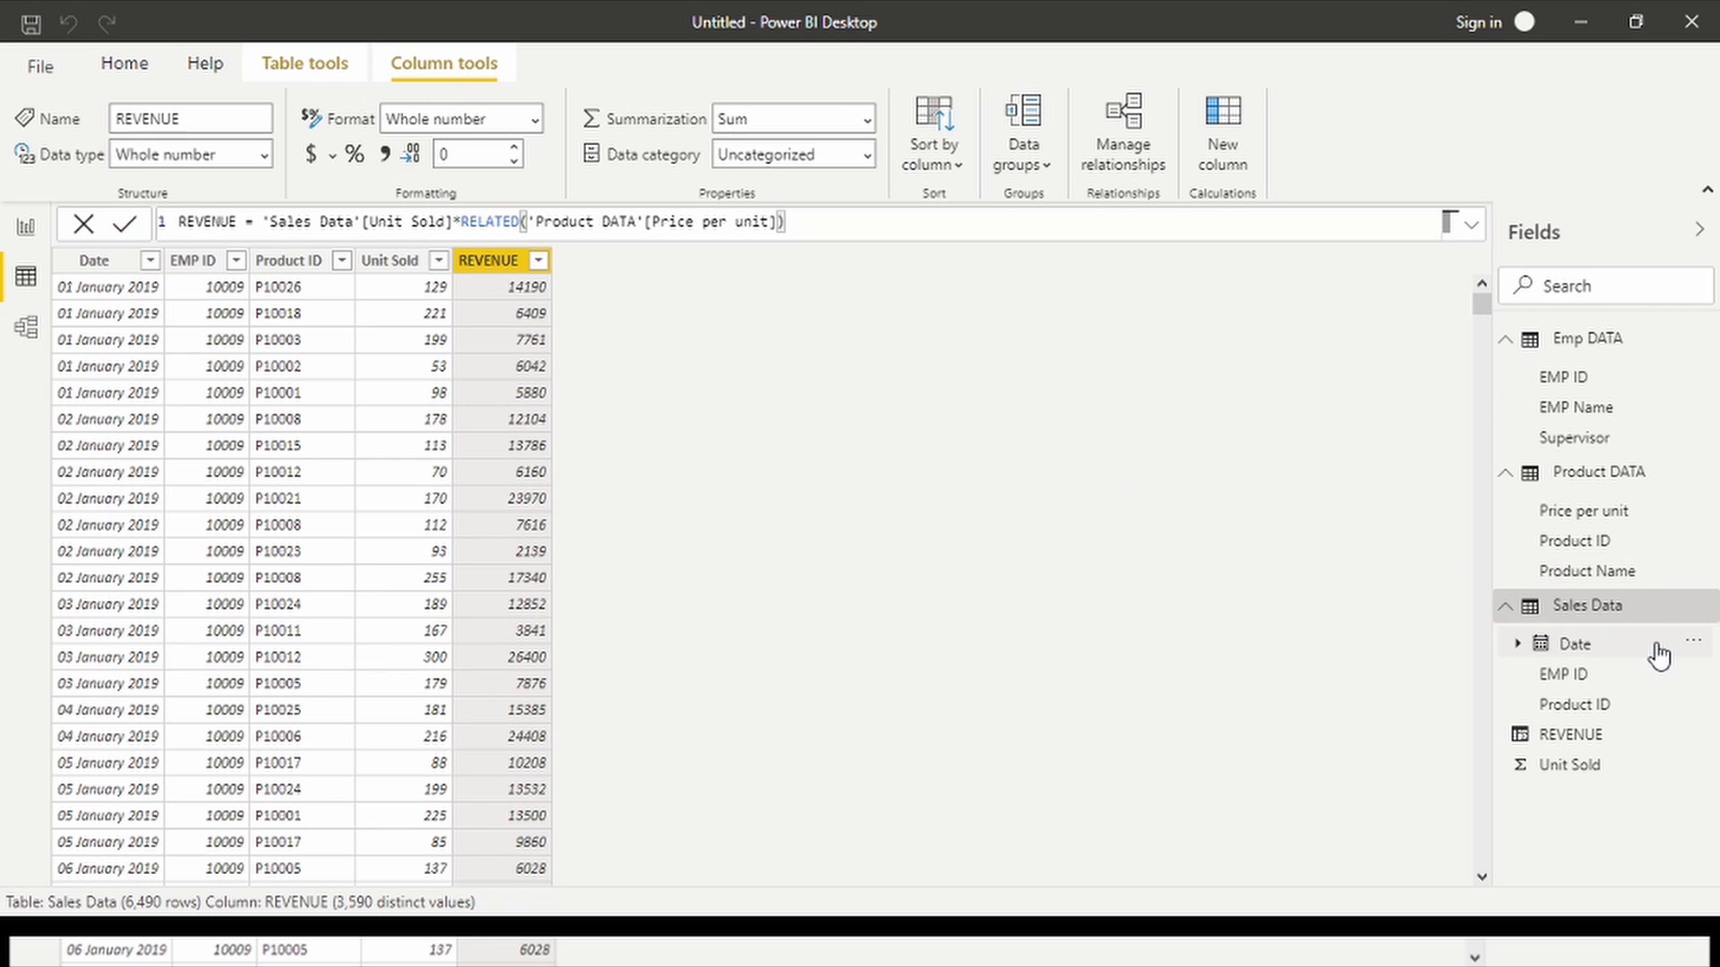
Add a calculated column to Sales Data named INCENTIVE TO SUPERVISOR with the formula 5*'Sales Data'[REVENUE]/100.
{"action": "right_click", "coordinate": [1646, 606]}
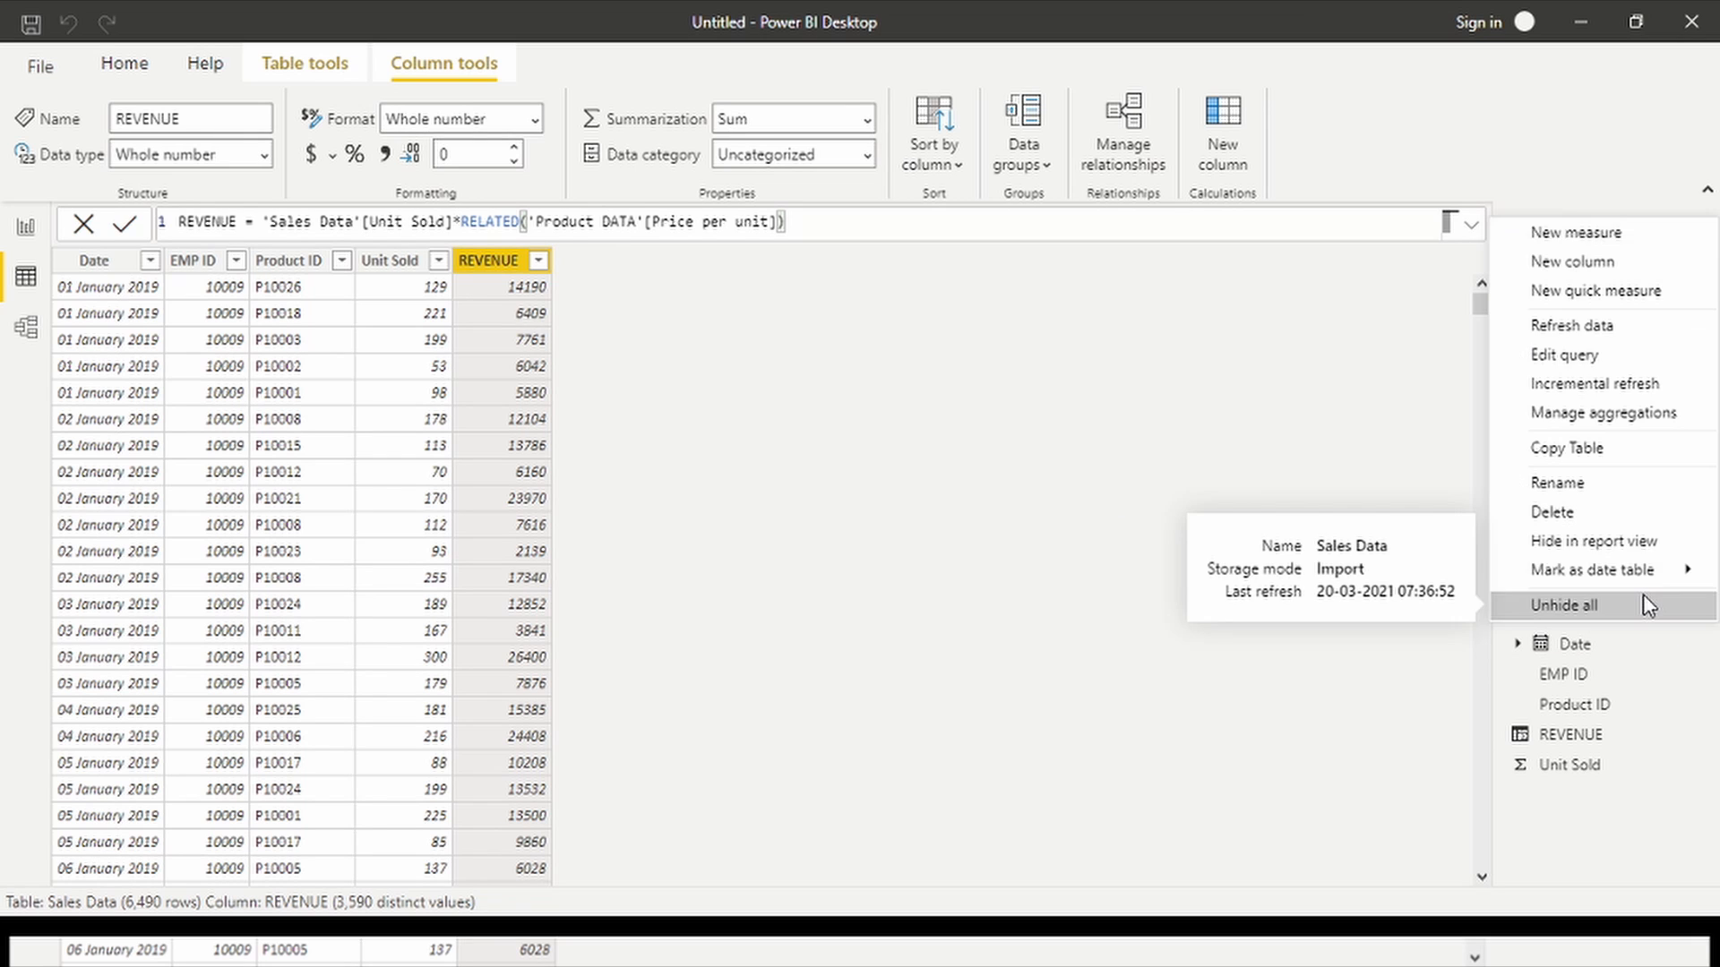
{"action": "left_click", "coordinate": [1655, 262]}
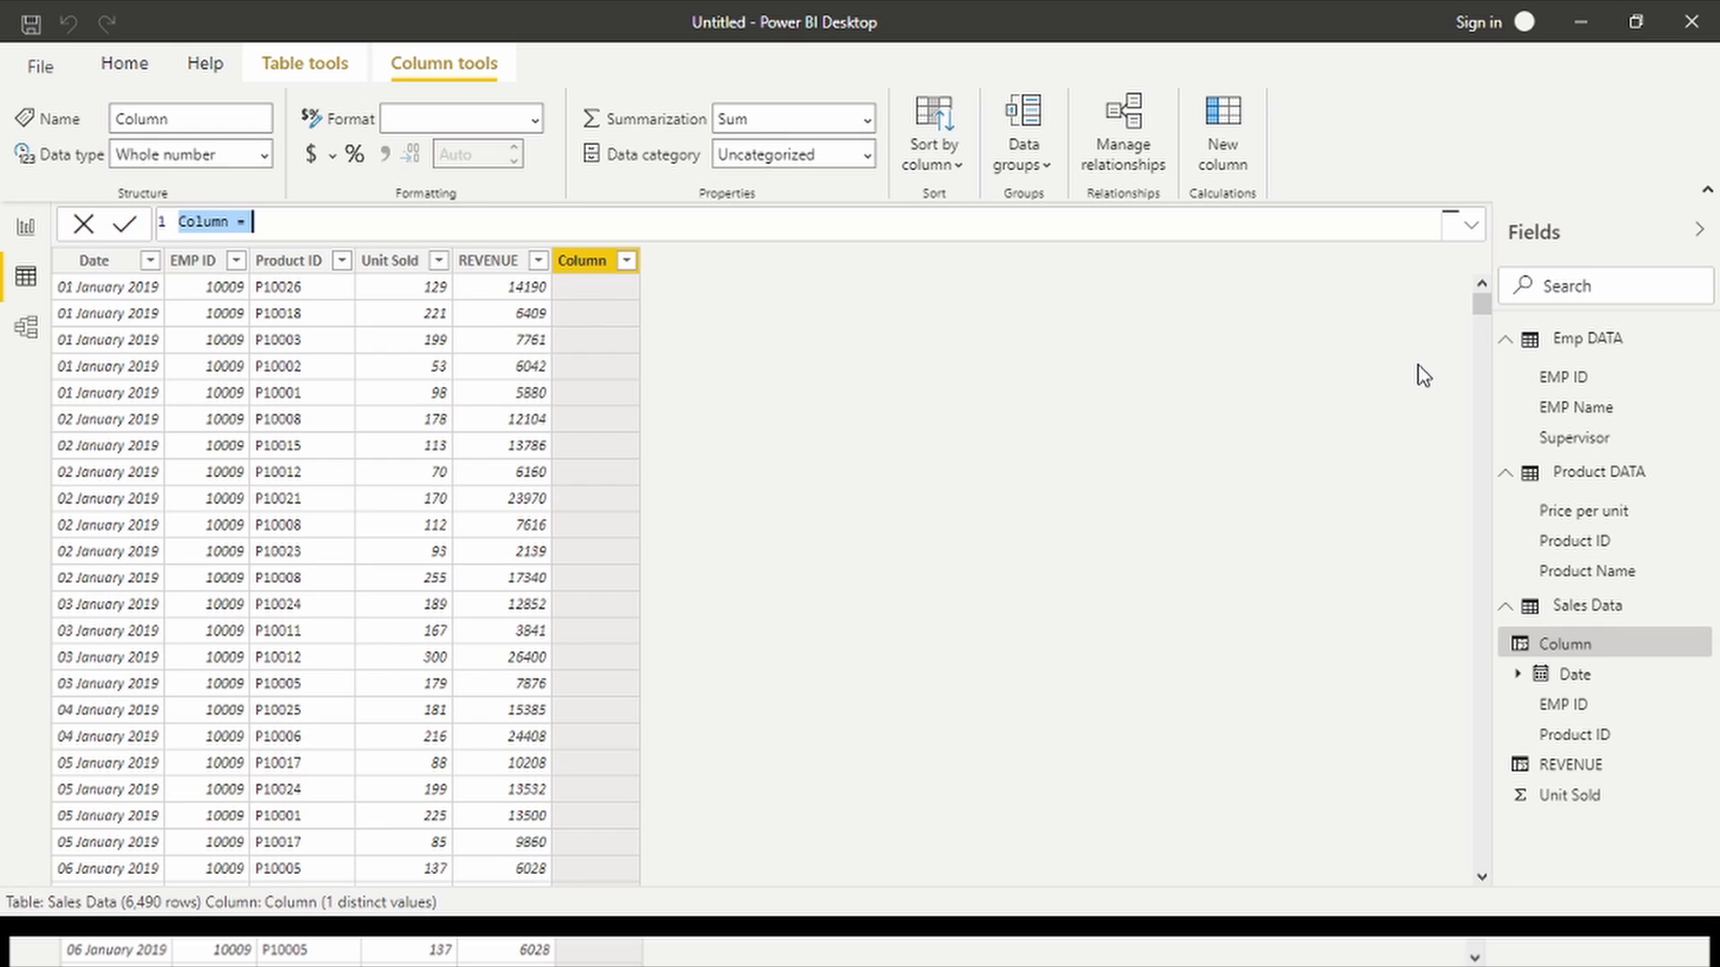
{"action": "type", "text": "I"}
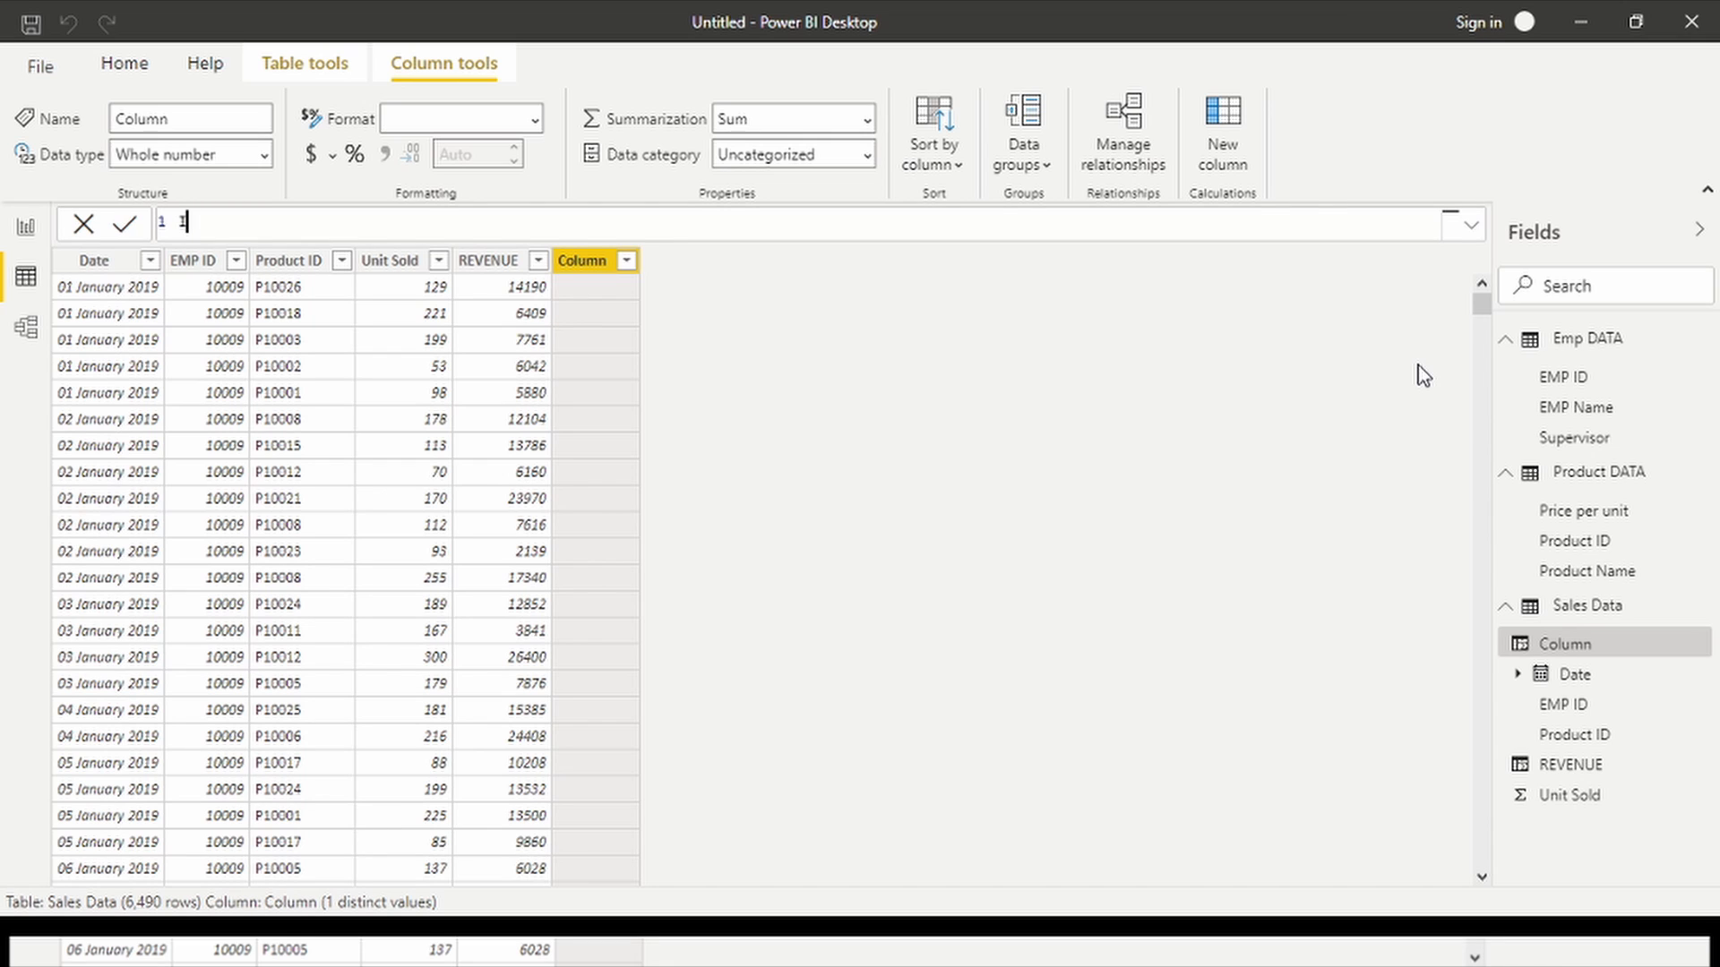
{"action": "type", "text": "NCENTIVE TO SUPERV"}
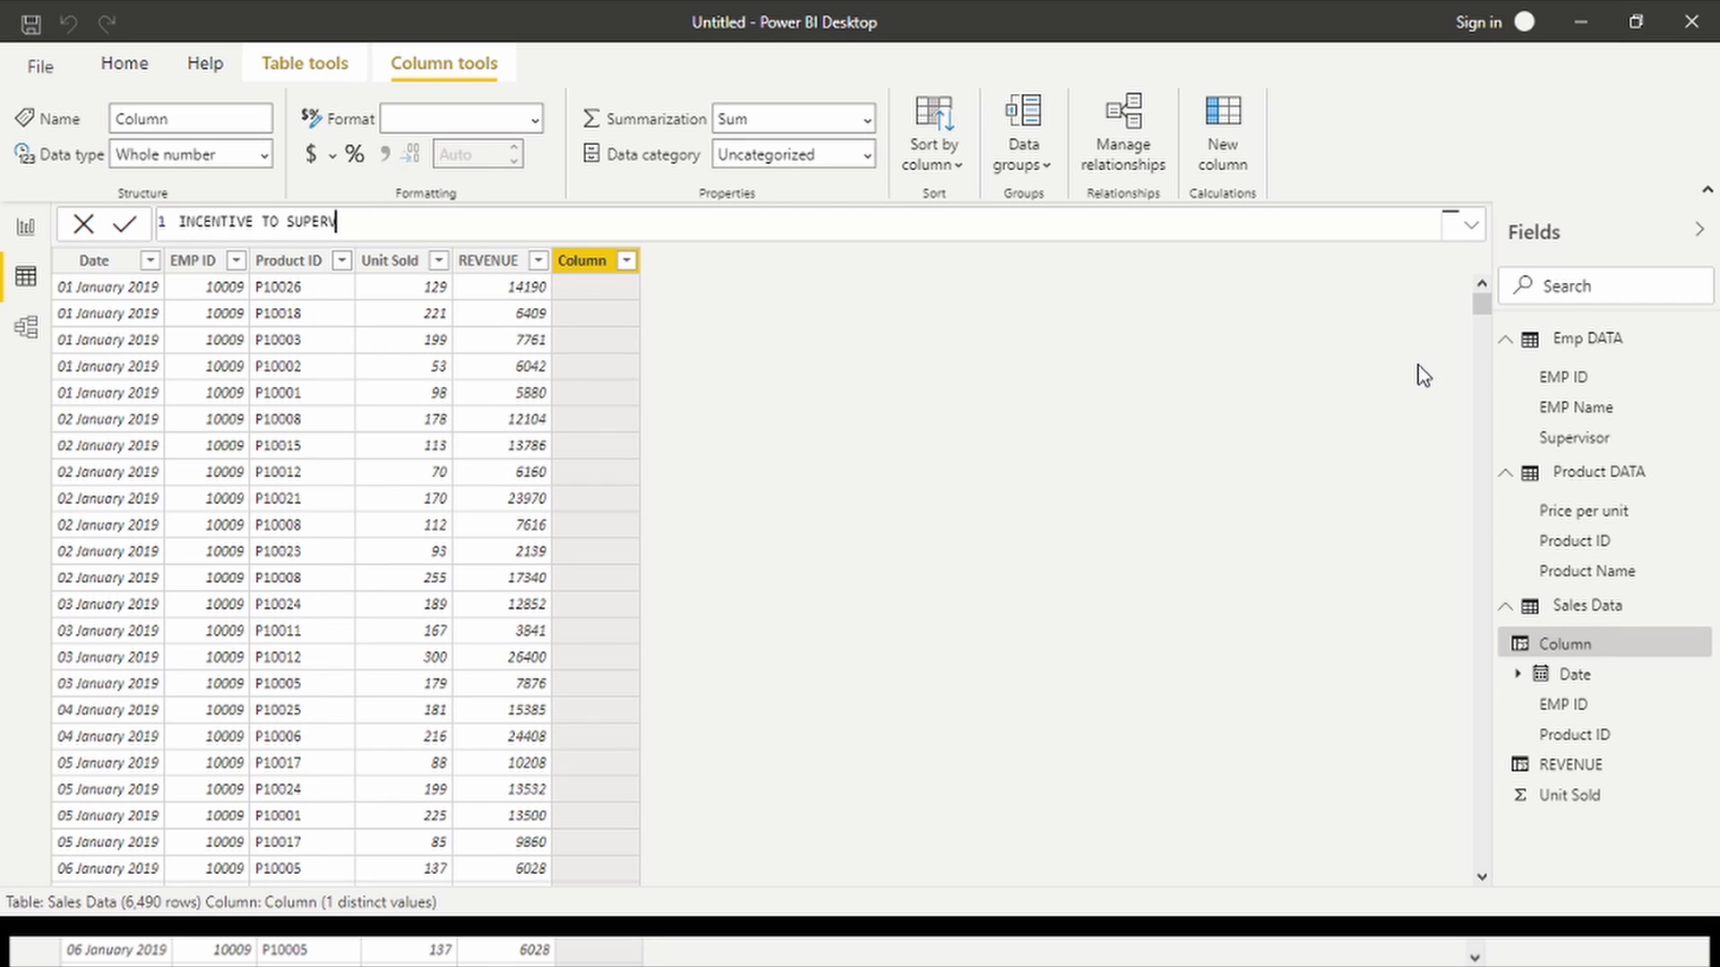
{"action": "type", "text": "ISOR="}
{"action": "type", "text": "5*SA"}
{"action": "key", "text": "Tab"}
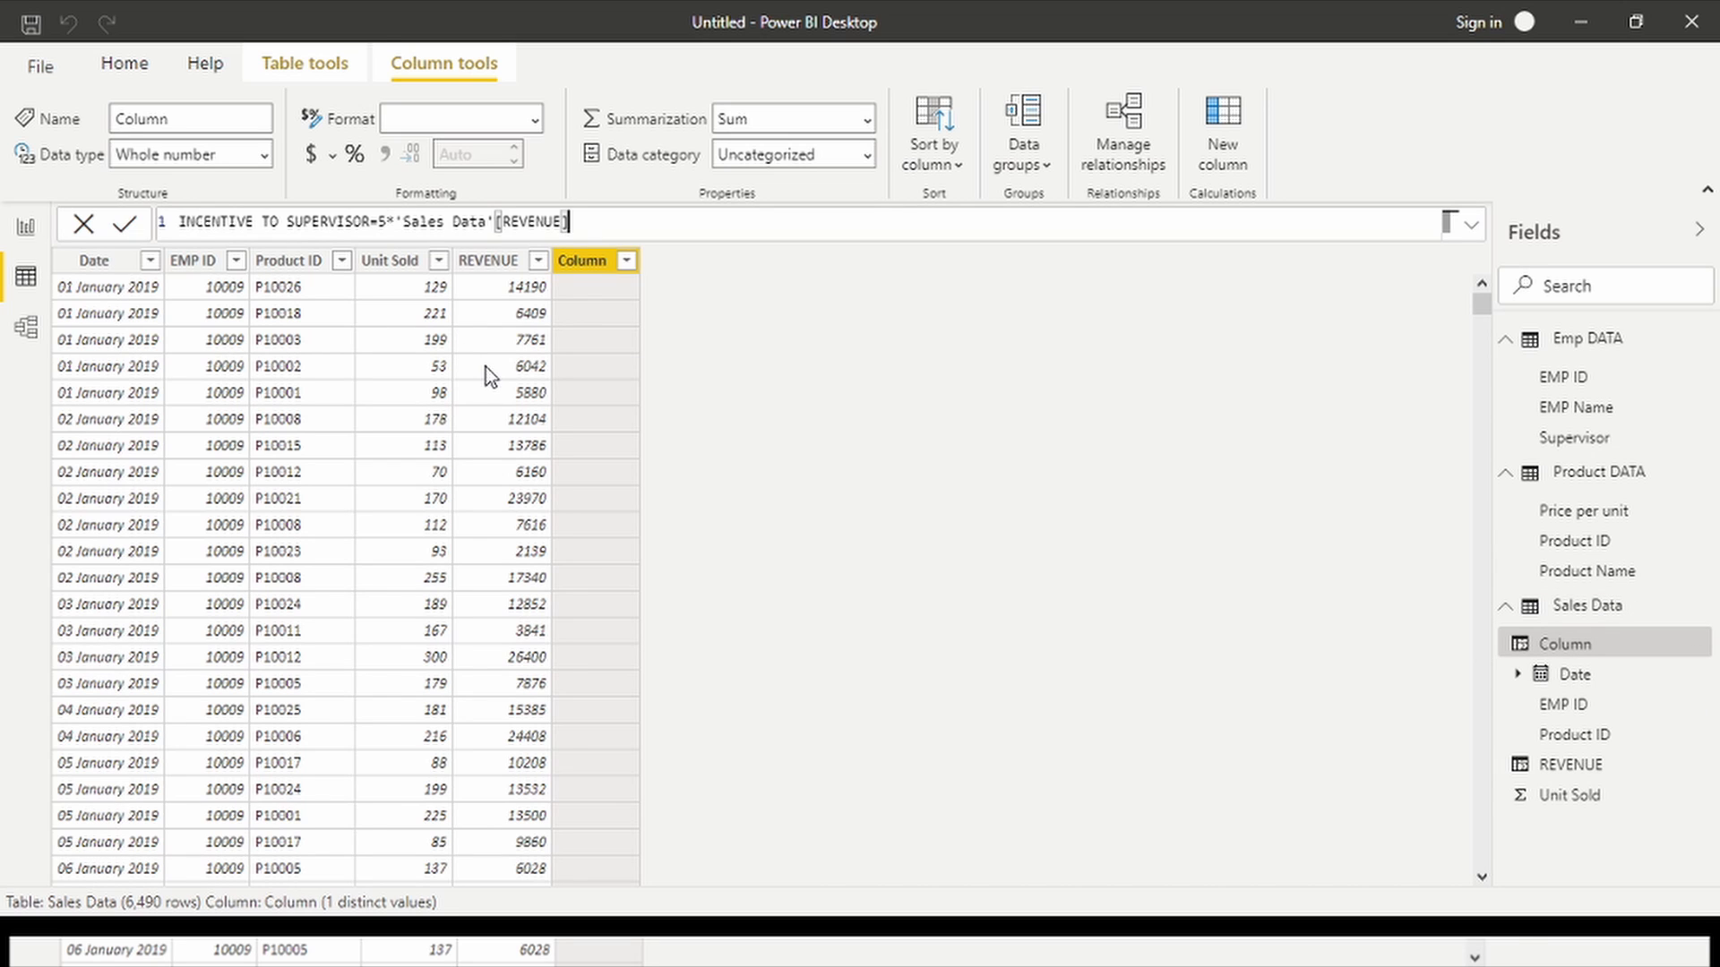
{"action": "key", "text": "Return"}
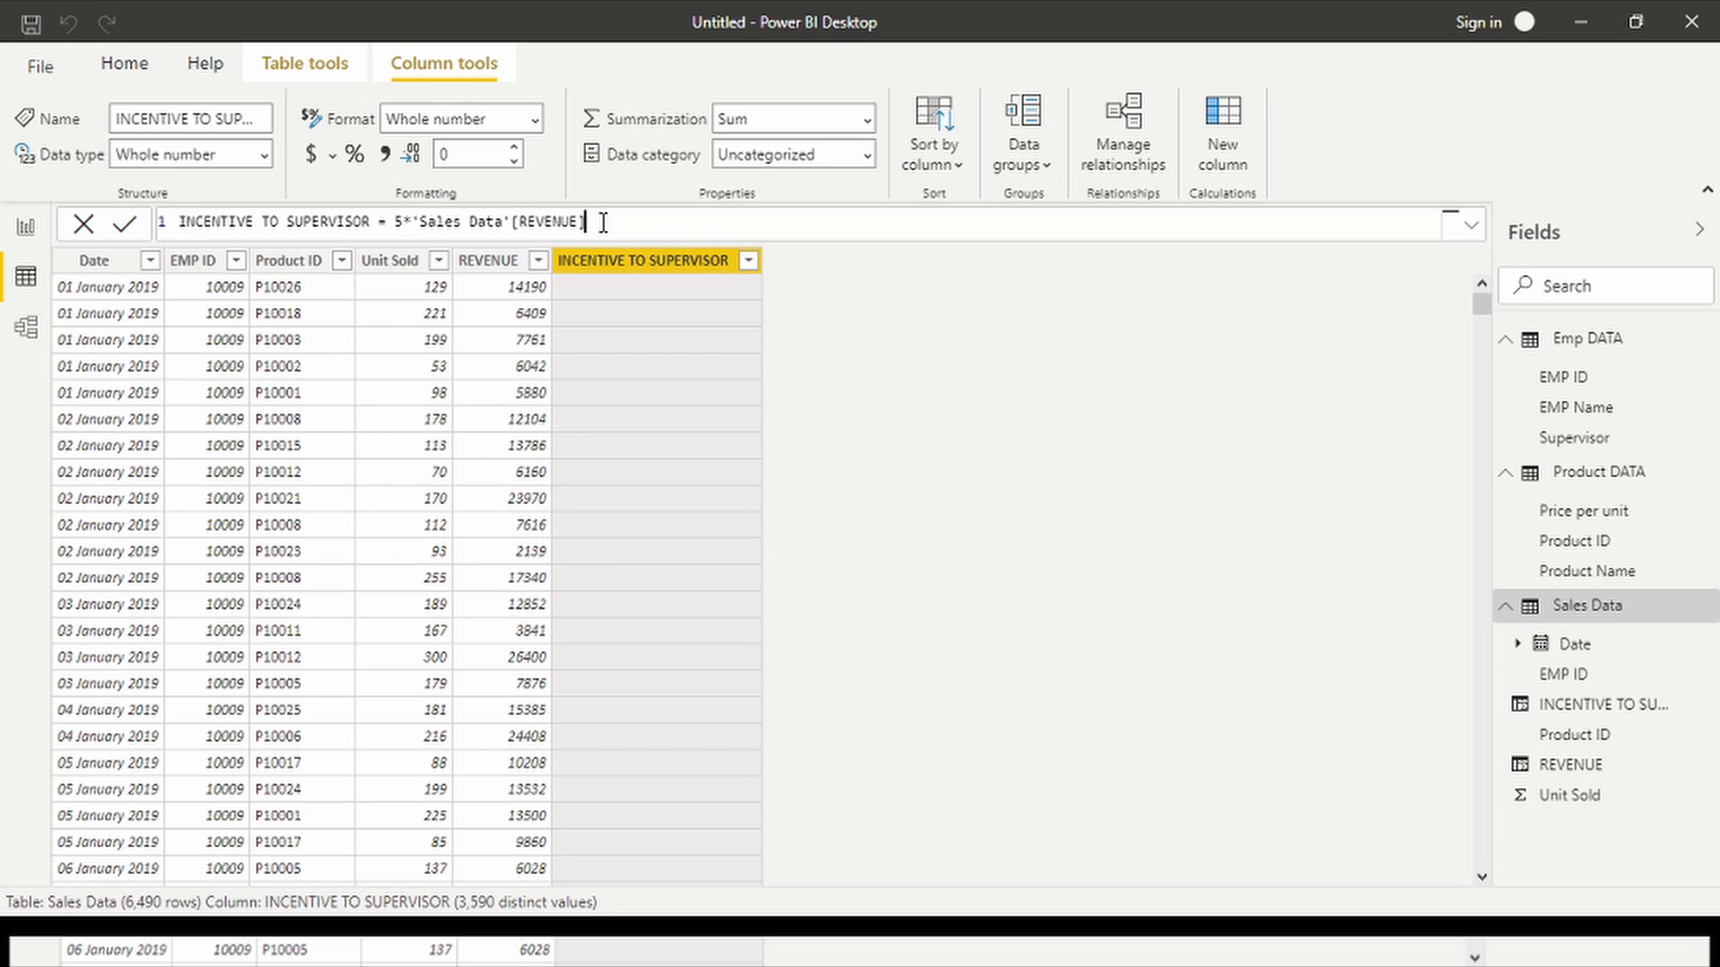
{"action": "type", "text": "/100"}
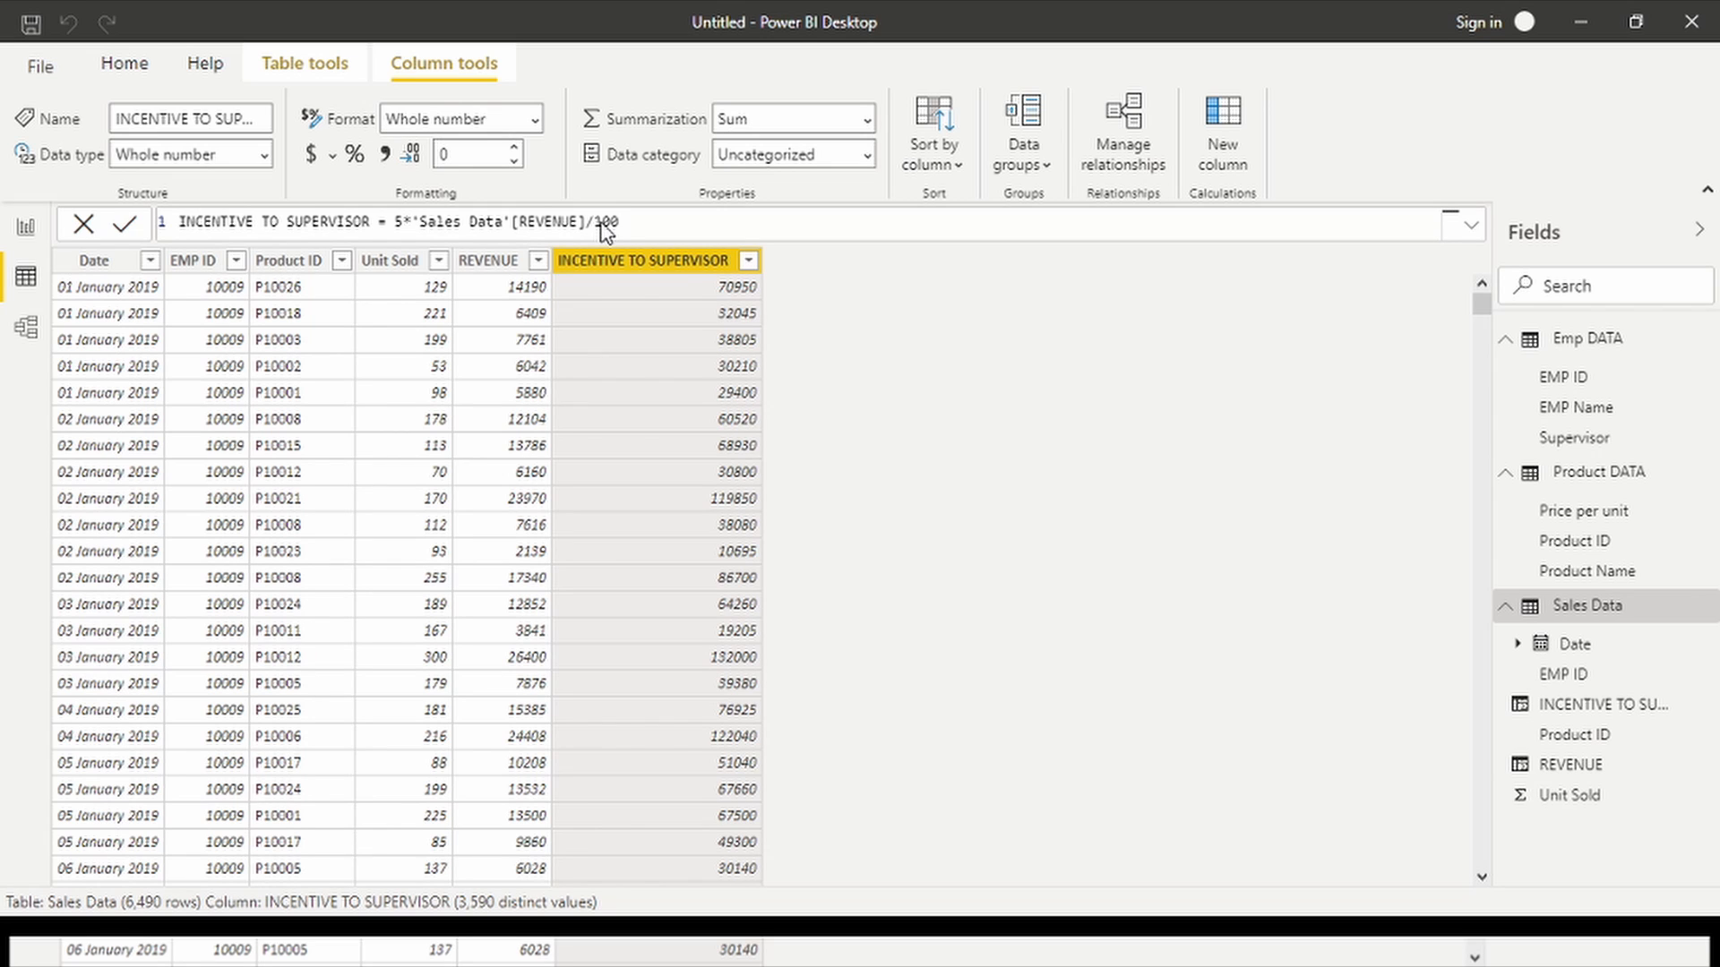
{"action": "key", "text": "Return"}
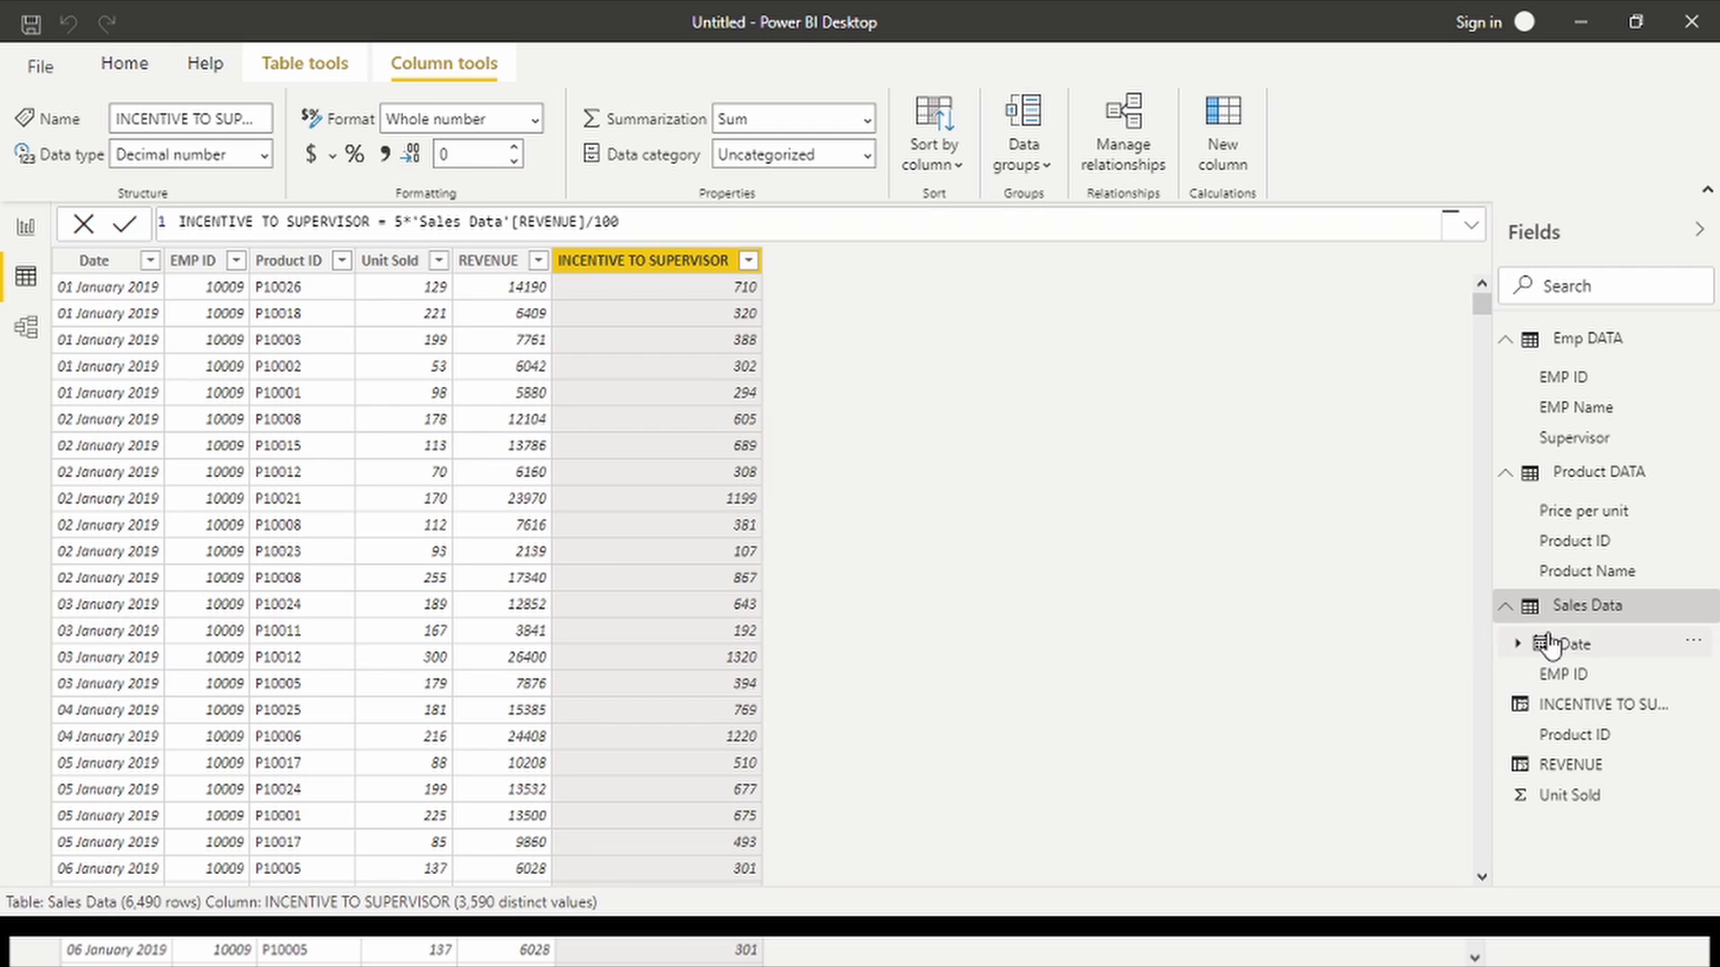
Add a calculated column to Sales Data named INCENTIVE TO EMP with the formula 10*'Sales Data'[REVENUE]/100.
{"action": "right_click", "coordinate": [1587, 605]}
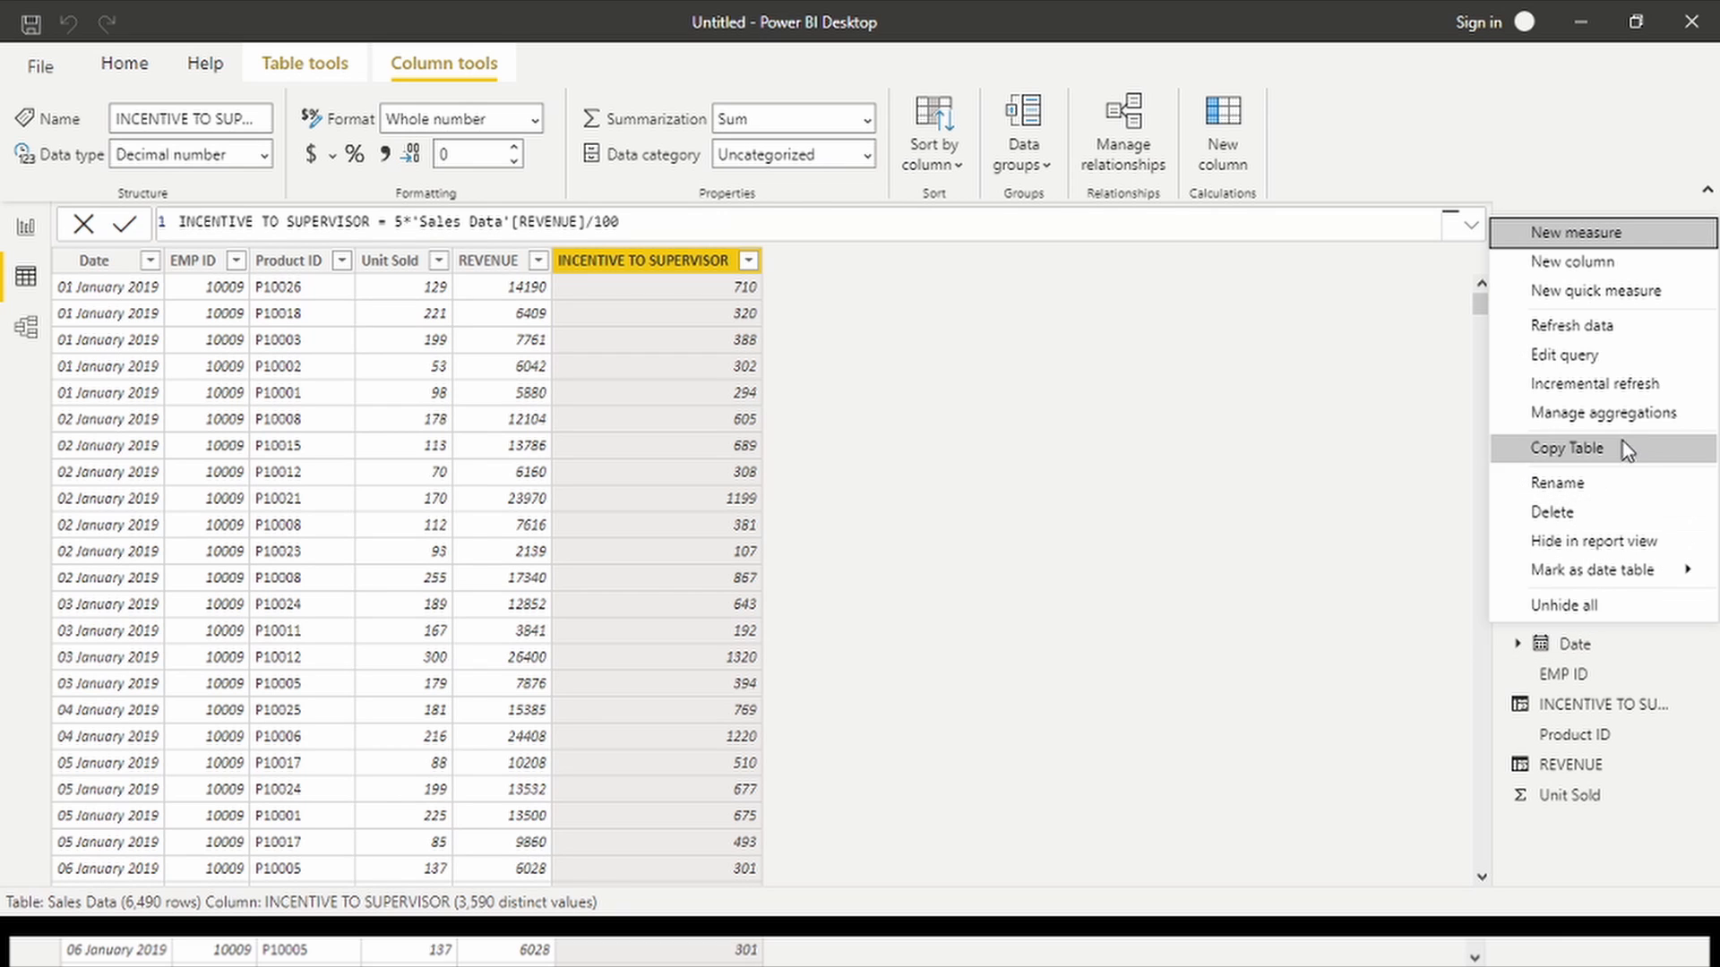
{"action": "left_click", "coordinate": [1599, 264]}
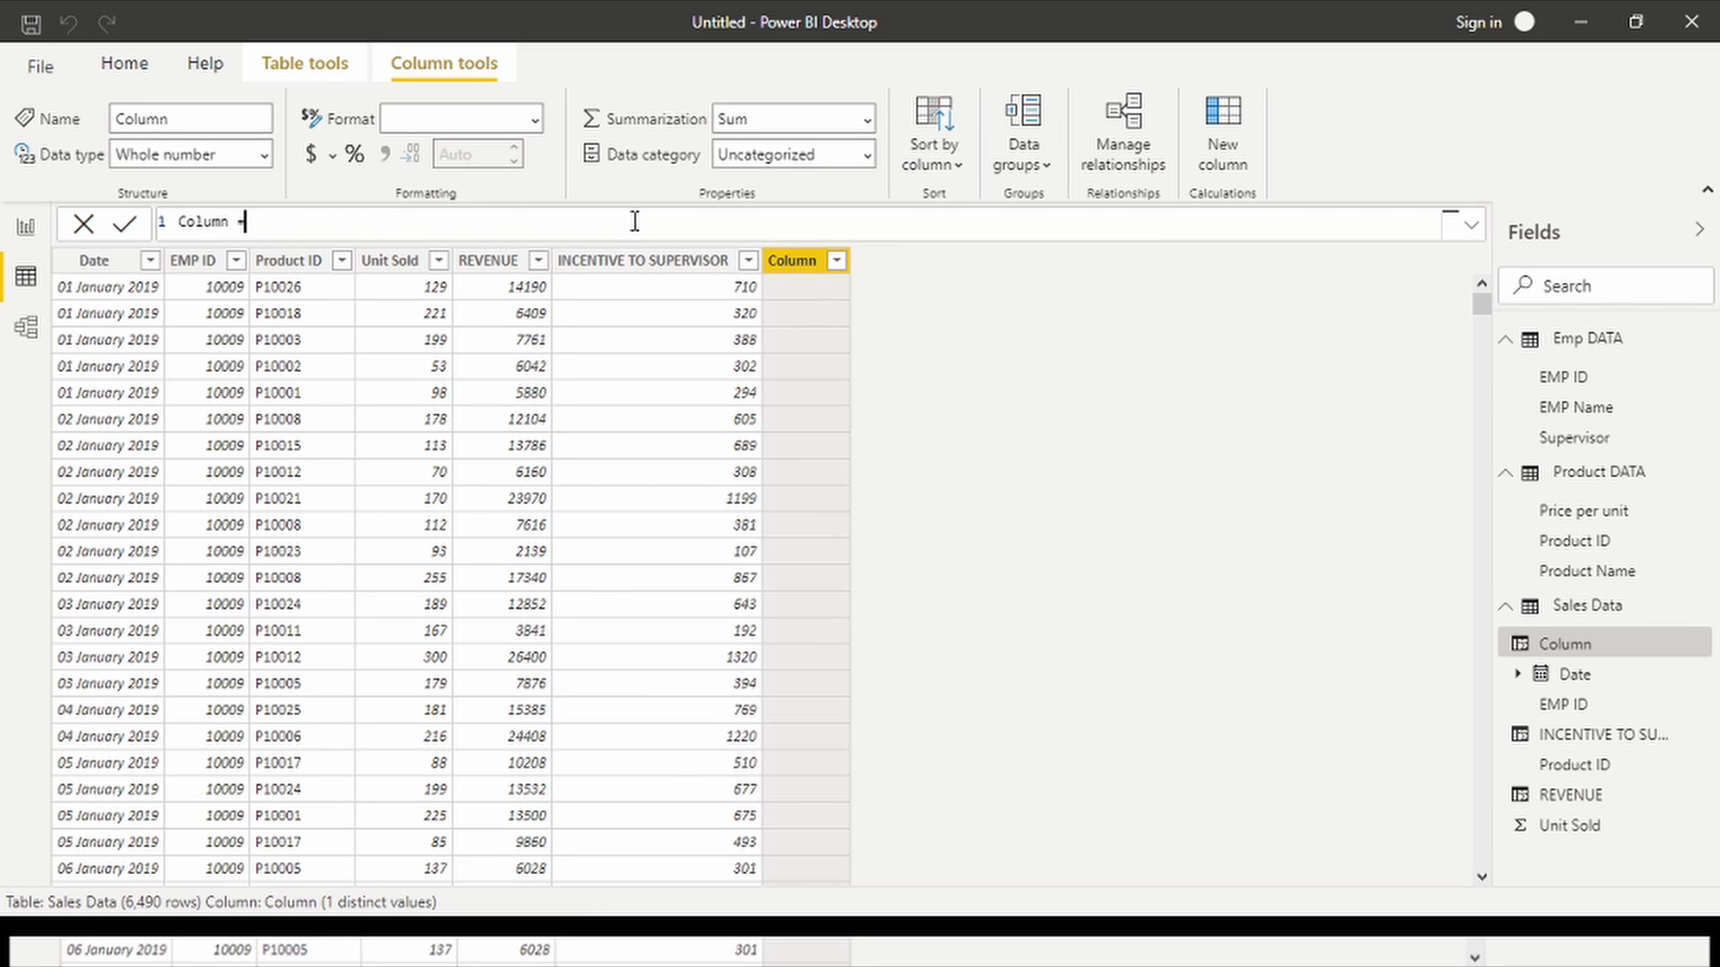
{"action": "key", "text": "ctrl+a"}
{"action": "key", "text": "BackSpace"}
{"action": "type", "text": "INV"}
{"action": "key", "text": "BackSpace"}
{"action": "type", "text": "CENTIVE TO EMP=10*"}
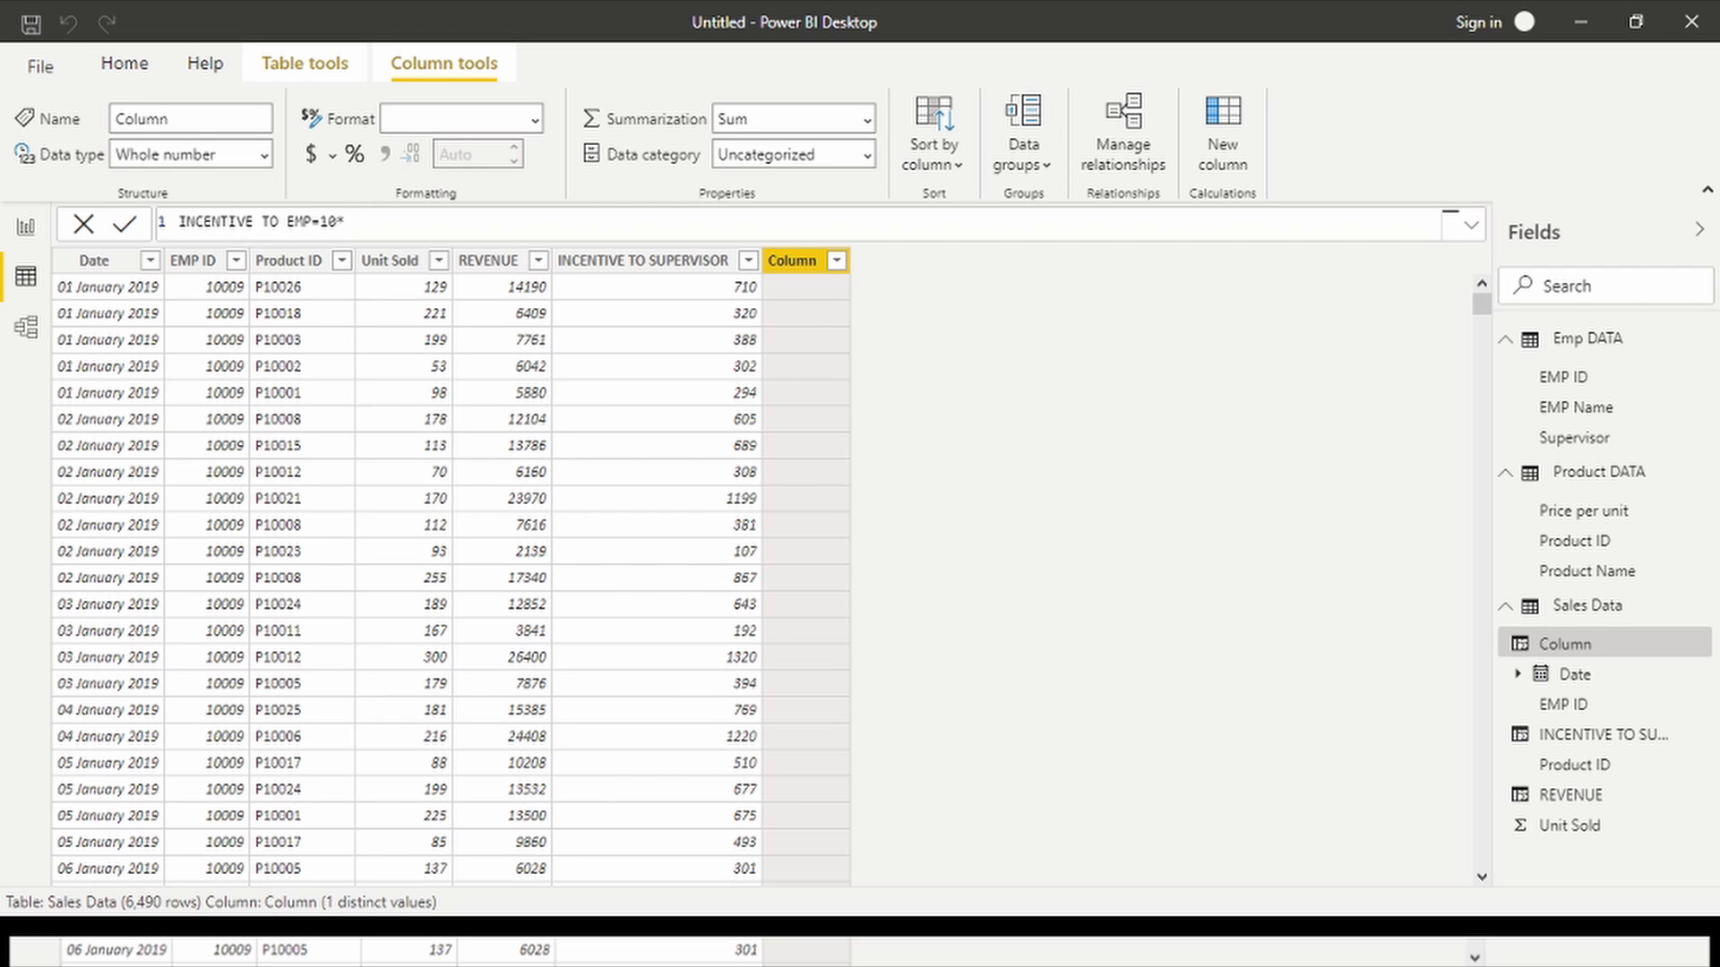
{"action": "type", "text": "SA"}
{"action": "key", "text": "BackSpace"}
{"action": "type", "text": "A"}
{"action": "key", "text": "Tab"}
{"action": "type", "text": "/100"}
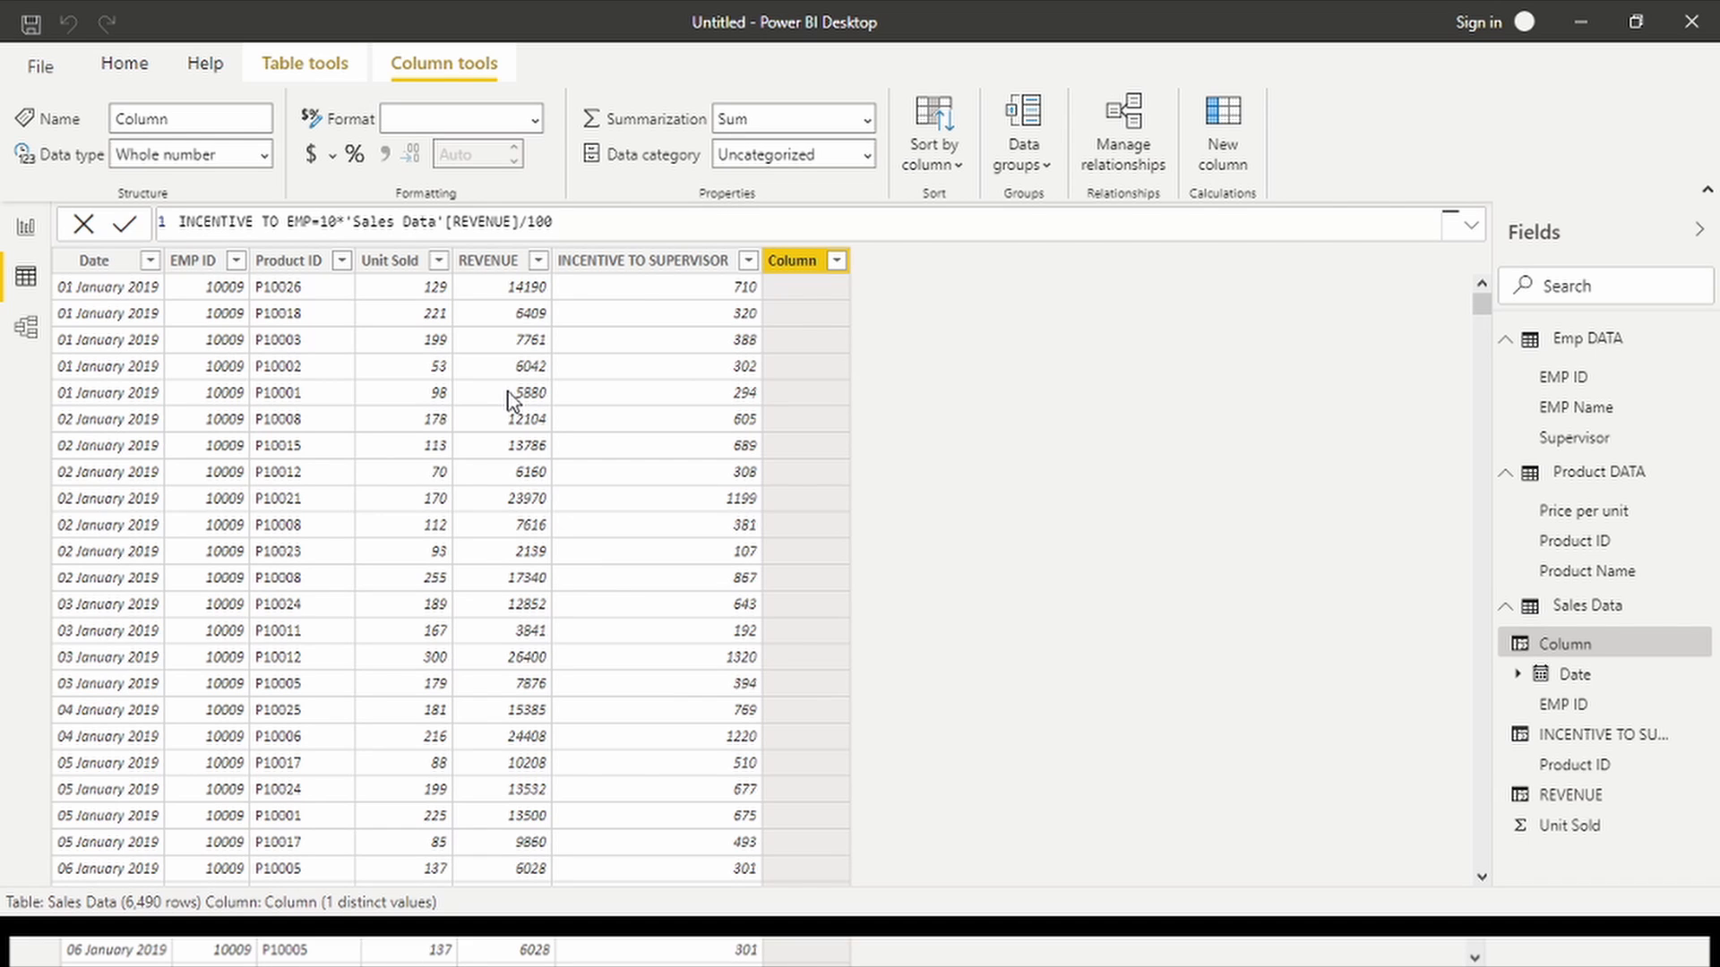
{"action": "key", "text": "Return"}
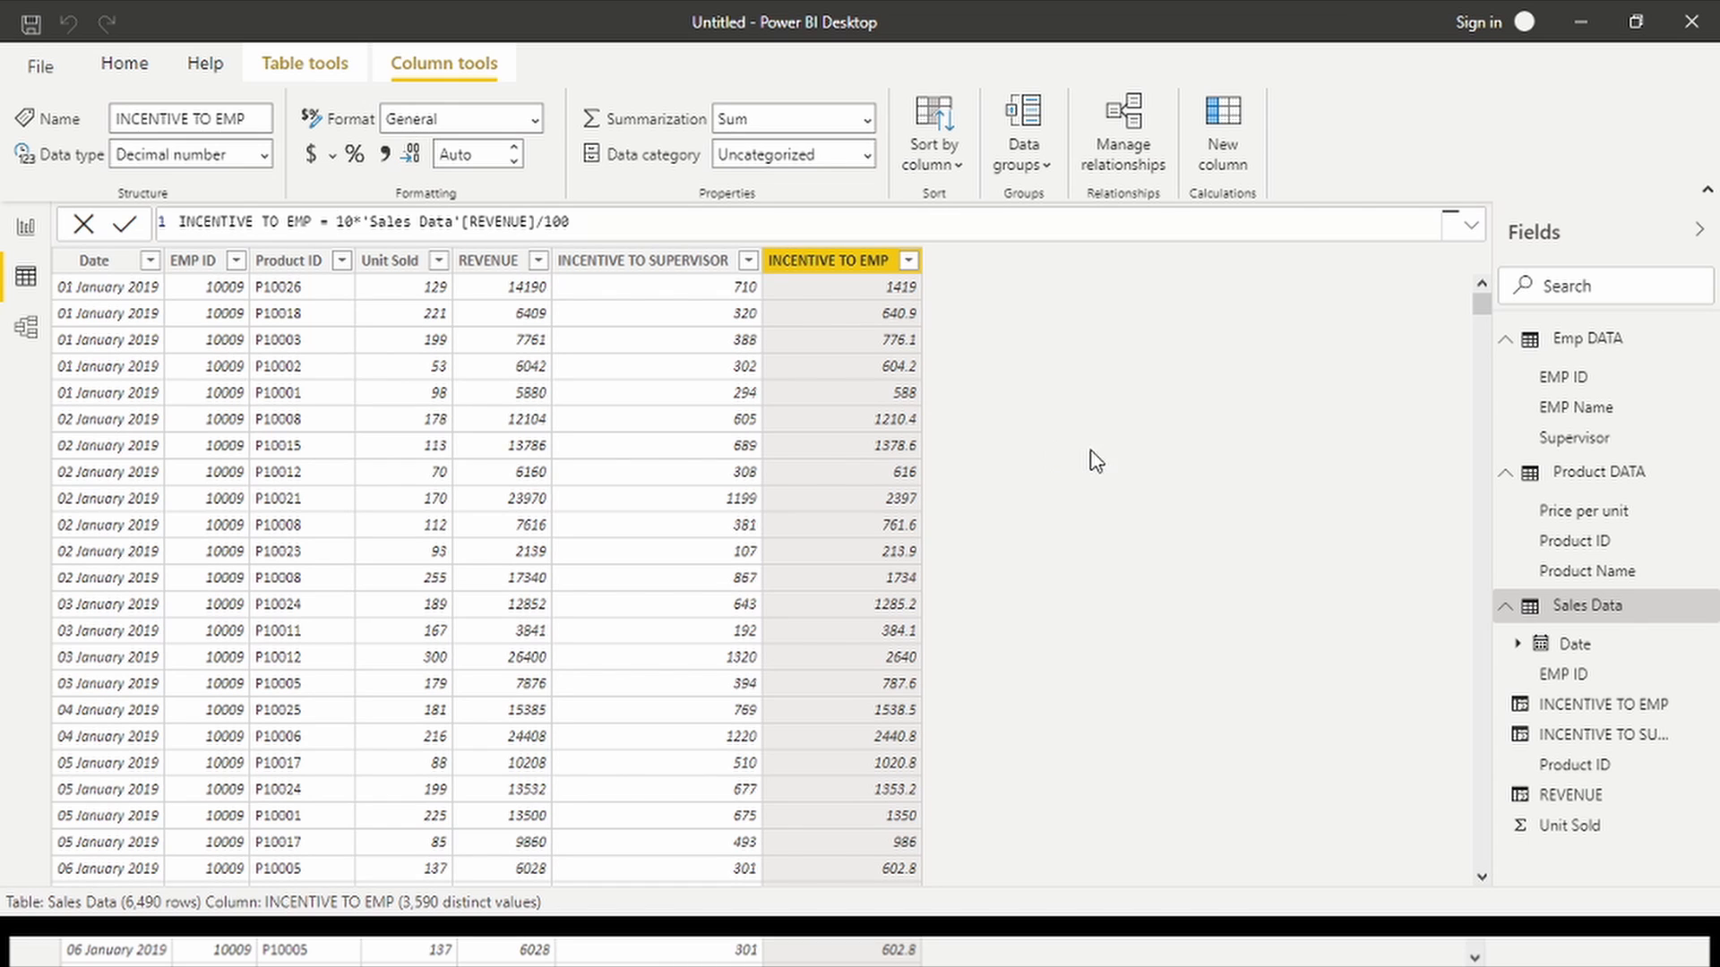
Add another calculated column to the Sales Data table and name it EXPENCES in its formula.
{"action": "right_click", "coordinate": [1631, 615]}
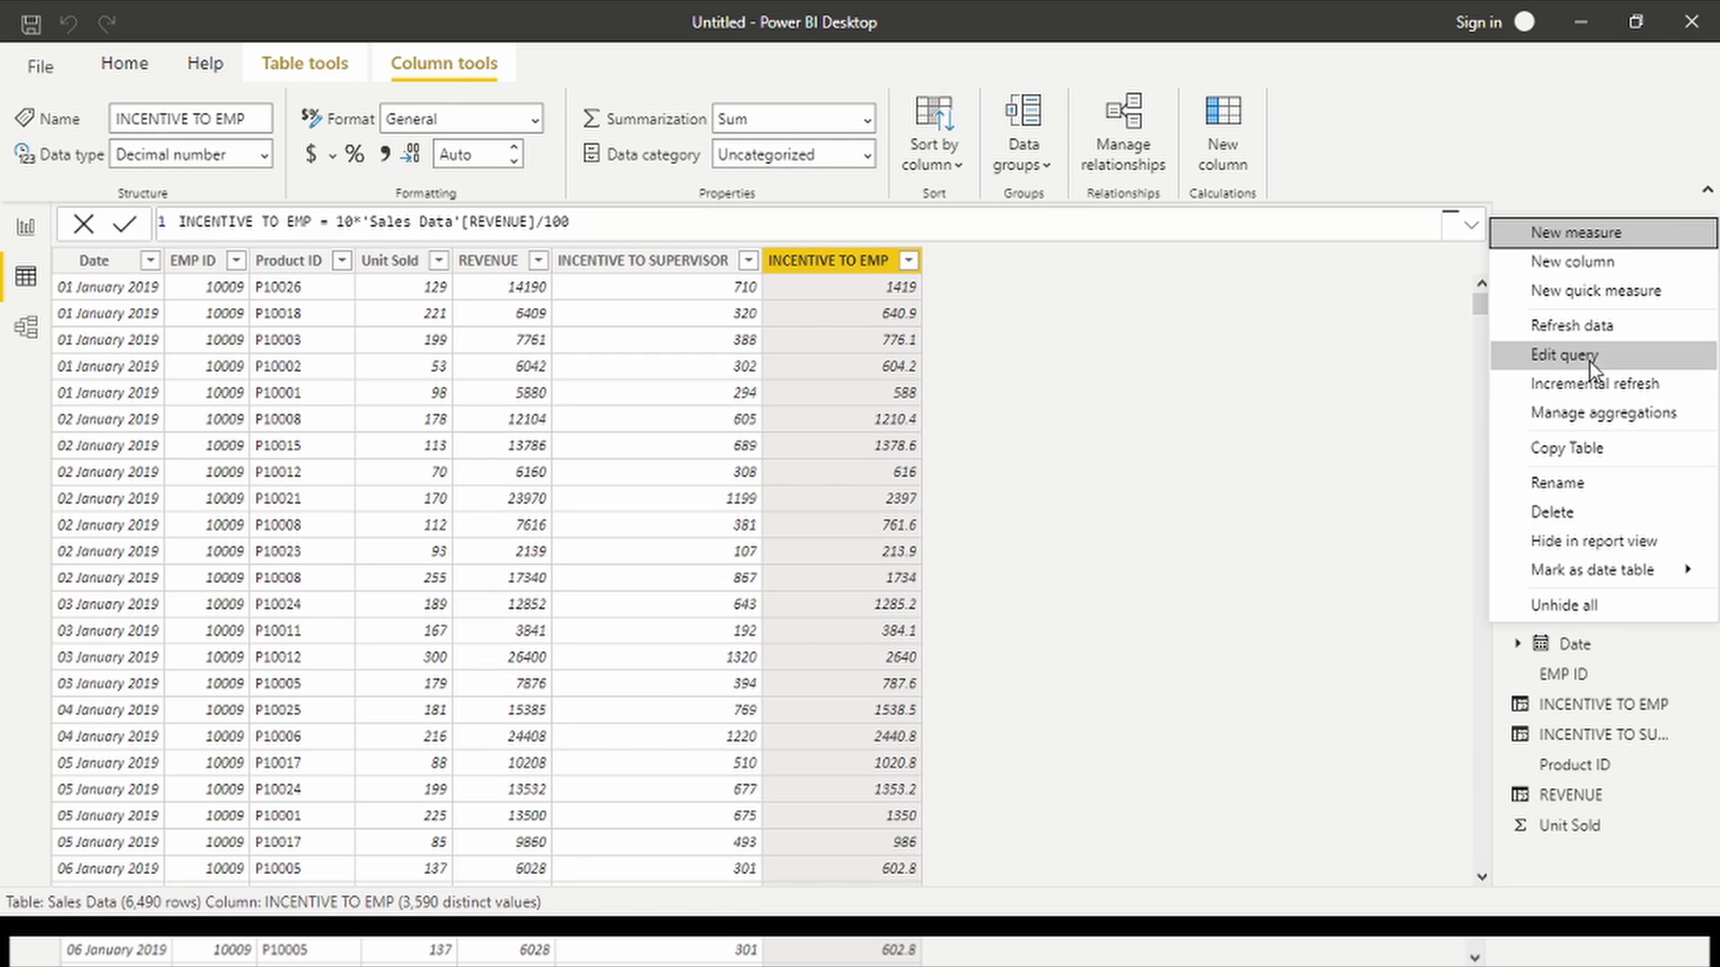
{"action": "left_click", "coordinate": [1595, 269]}
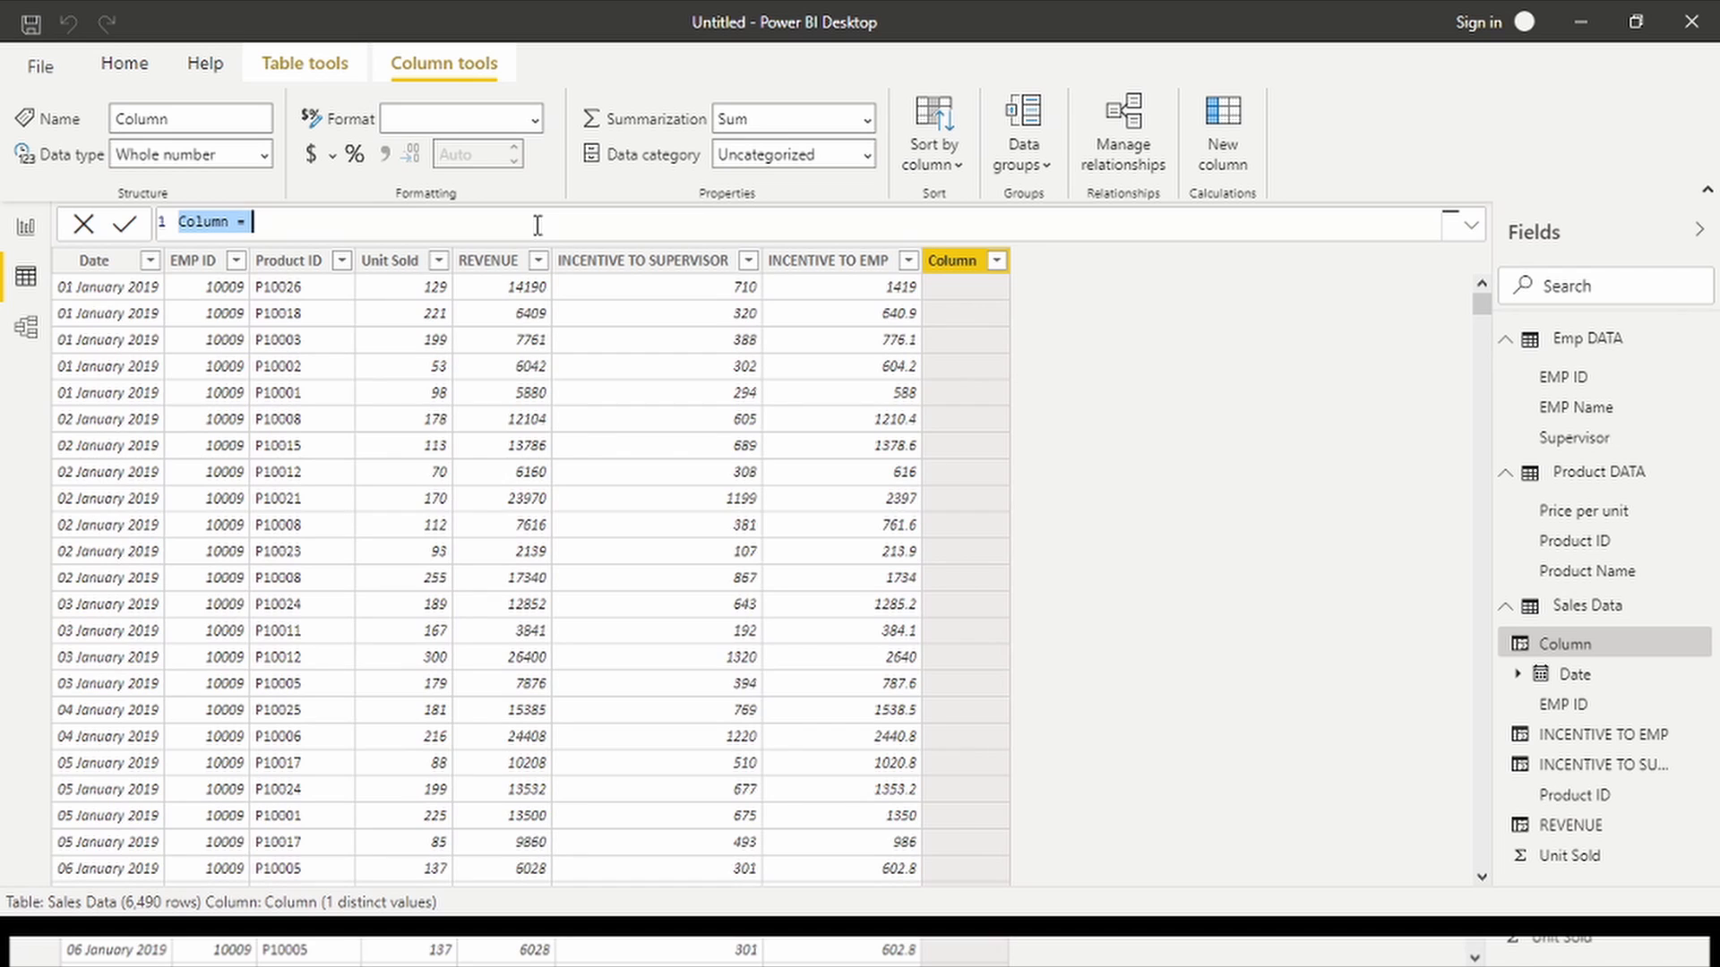
{"action": "key", "text": "BackSpace"}
{"action": "type", "text": "EX"}
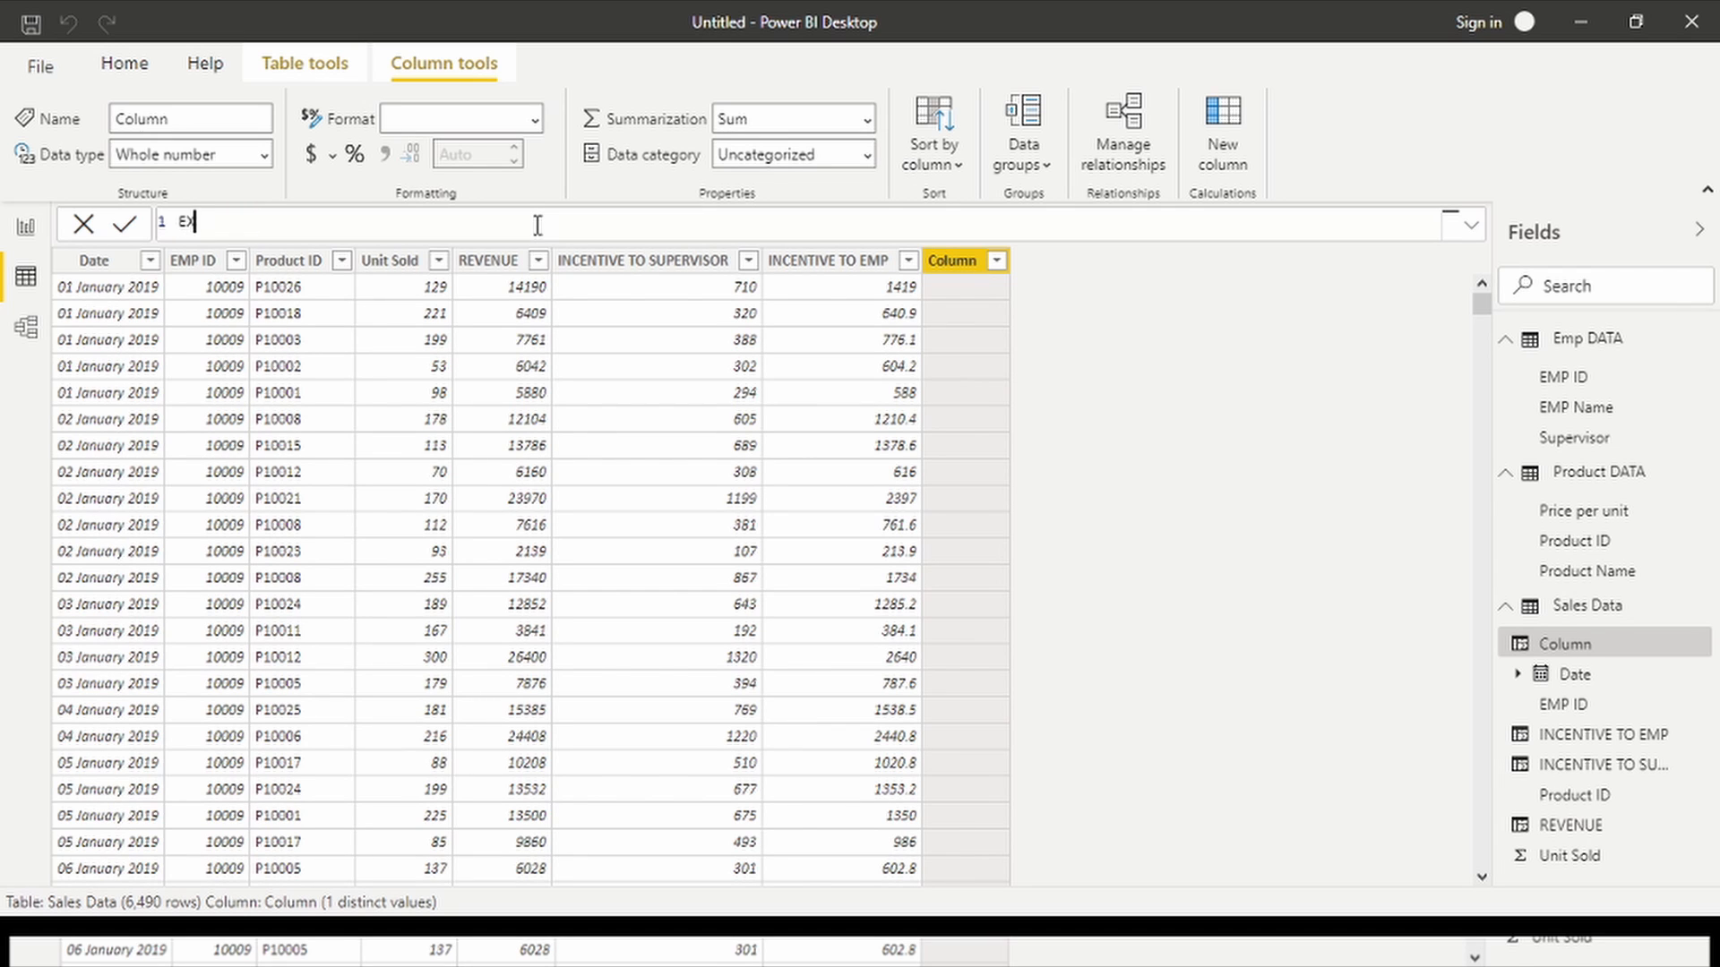
{"action": "type", "text": "PANCE"}
{"action": "double_click", "coordinate": [210, 224]}
{"action": "left_click", "coordinate": [209, 224]}
{"action": "key", "text": "BackSpace"}
{"action": "type", "text": "ENCES="}
Define EXPENCES as 50*'Sales Data'[REVENUE]/100 plus the Sales Data columns INCENTIVE TO SUPERVISOR and INCENTIVE TO EMP.
{"action": "type", "text": "50*Sa"}
{"action": "left_click", "coordinate": [458, 411]}
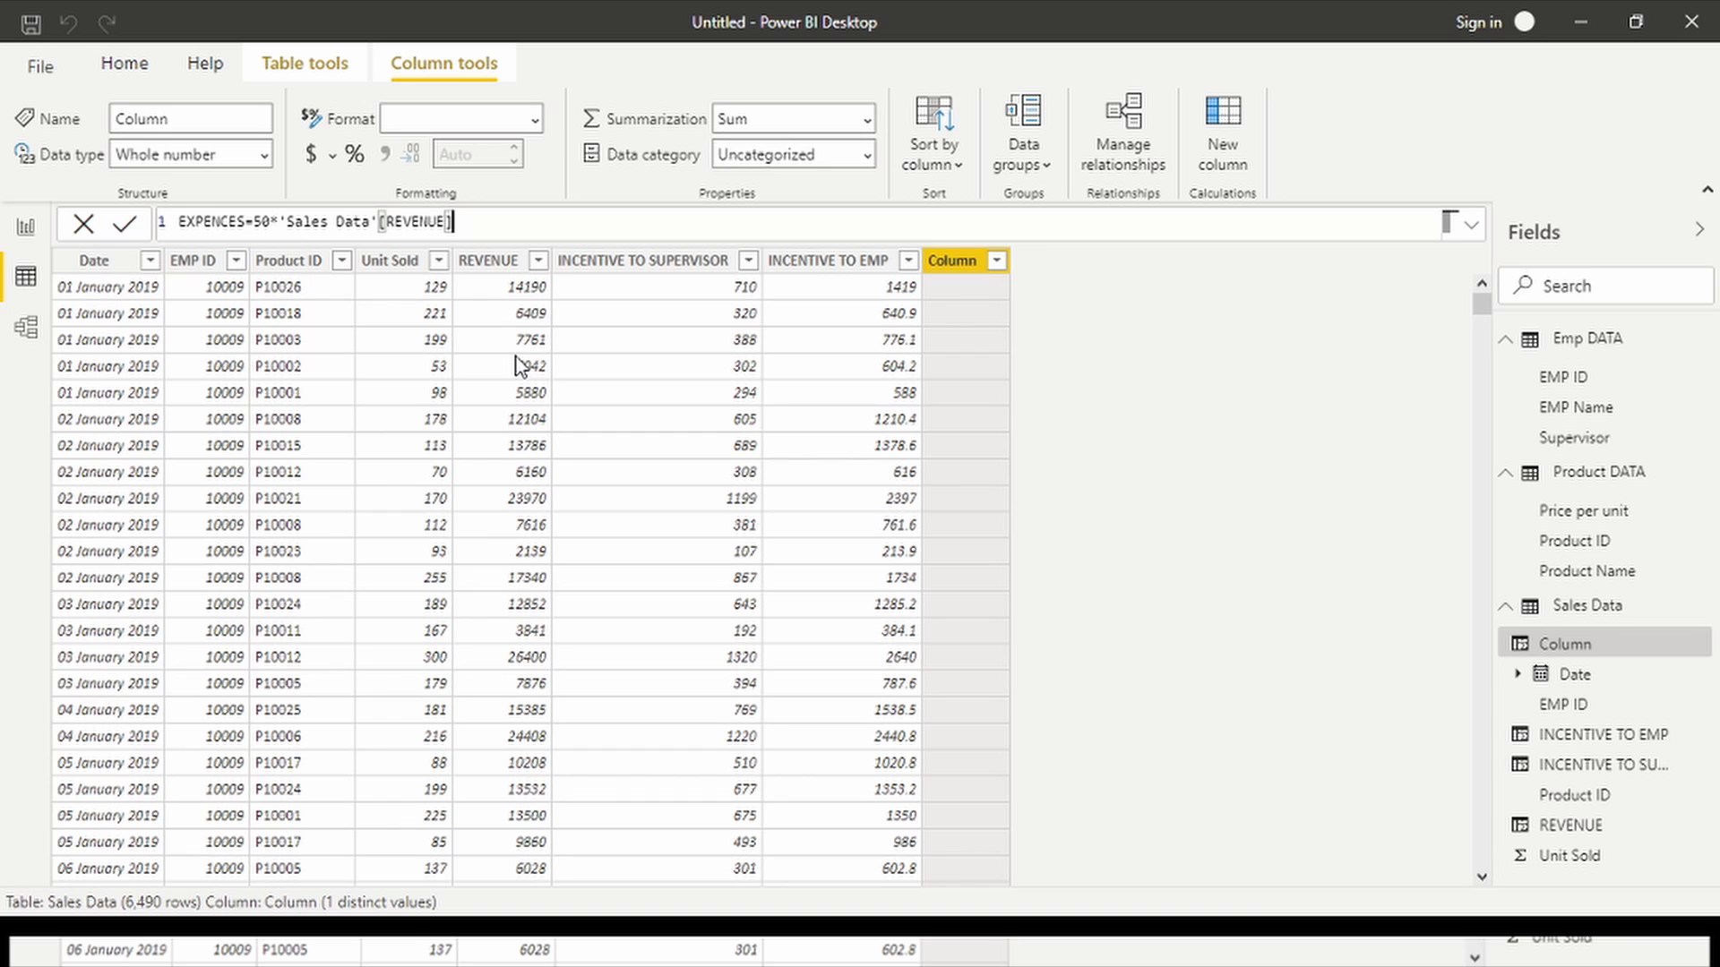
{"action": "type", "text": "/100+"}
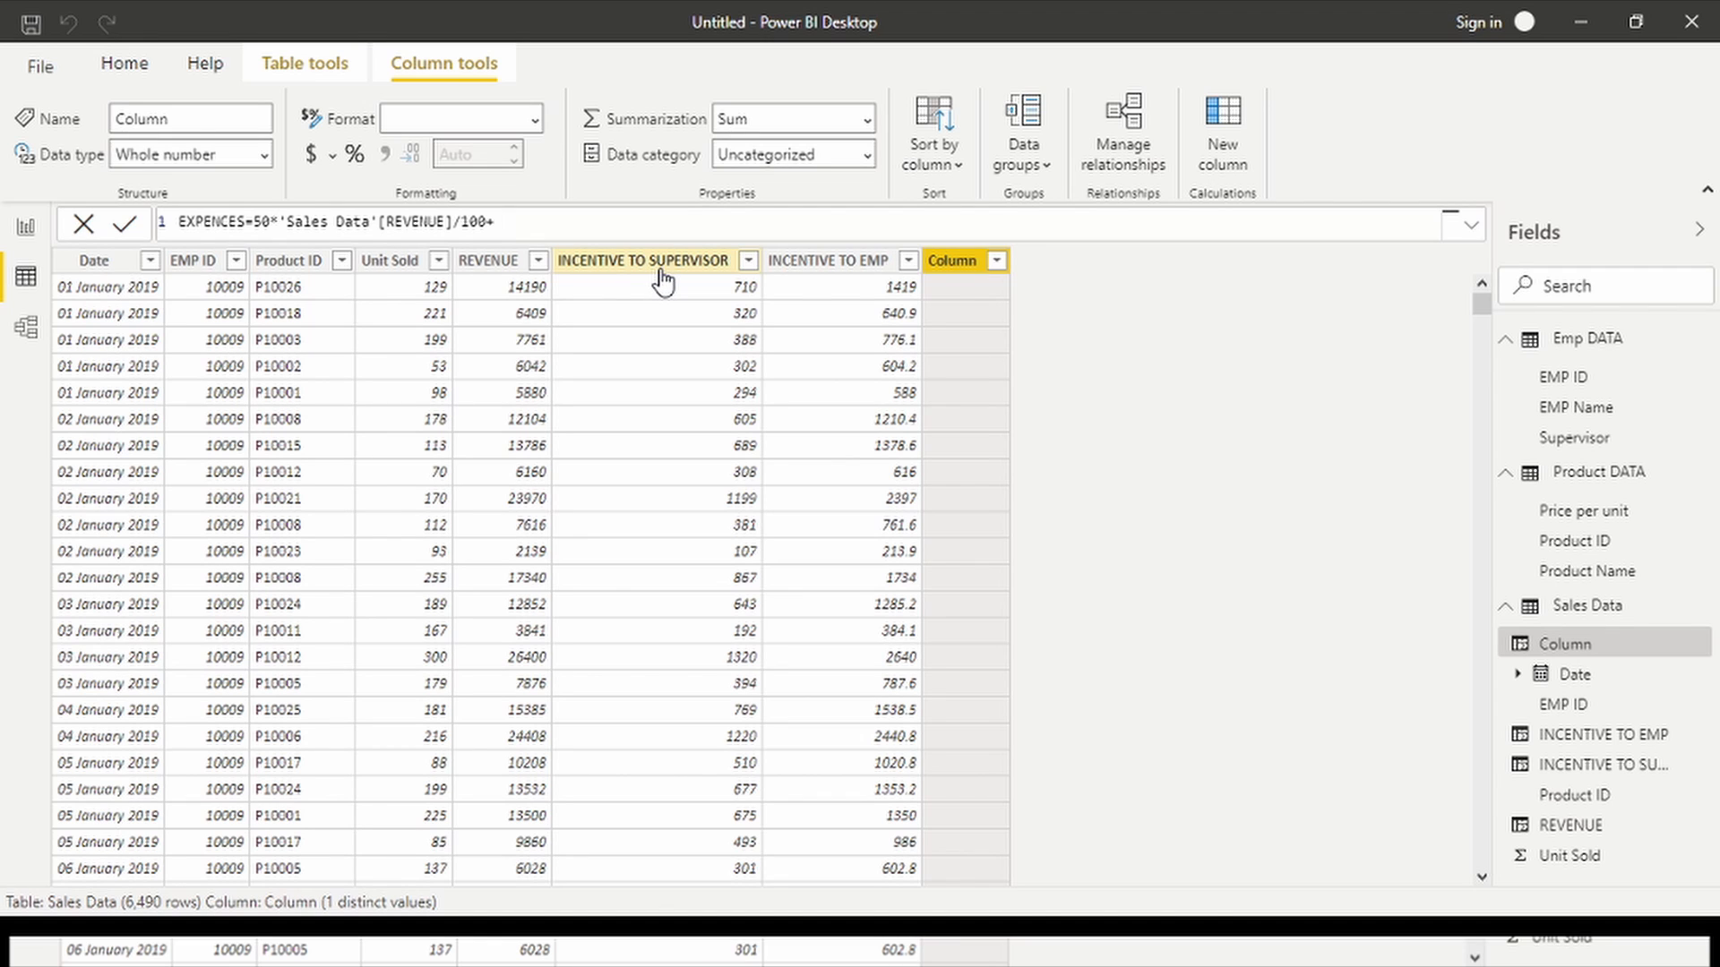
{"action": "type", "text": "I"}
{"action": "type", "text": "SA"}
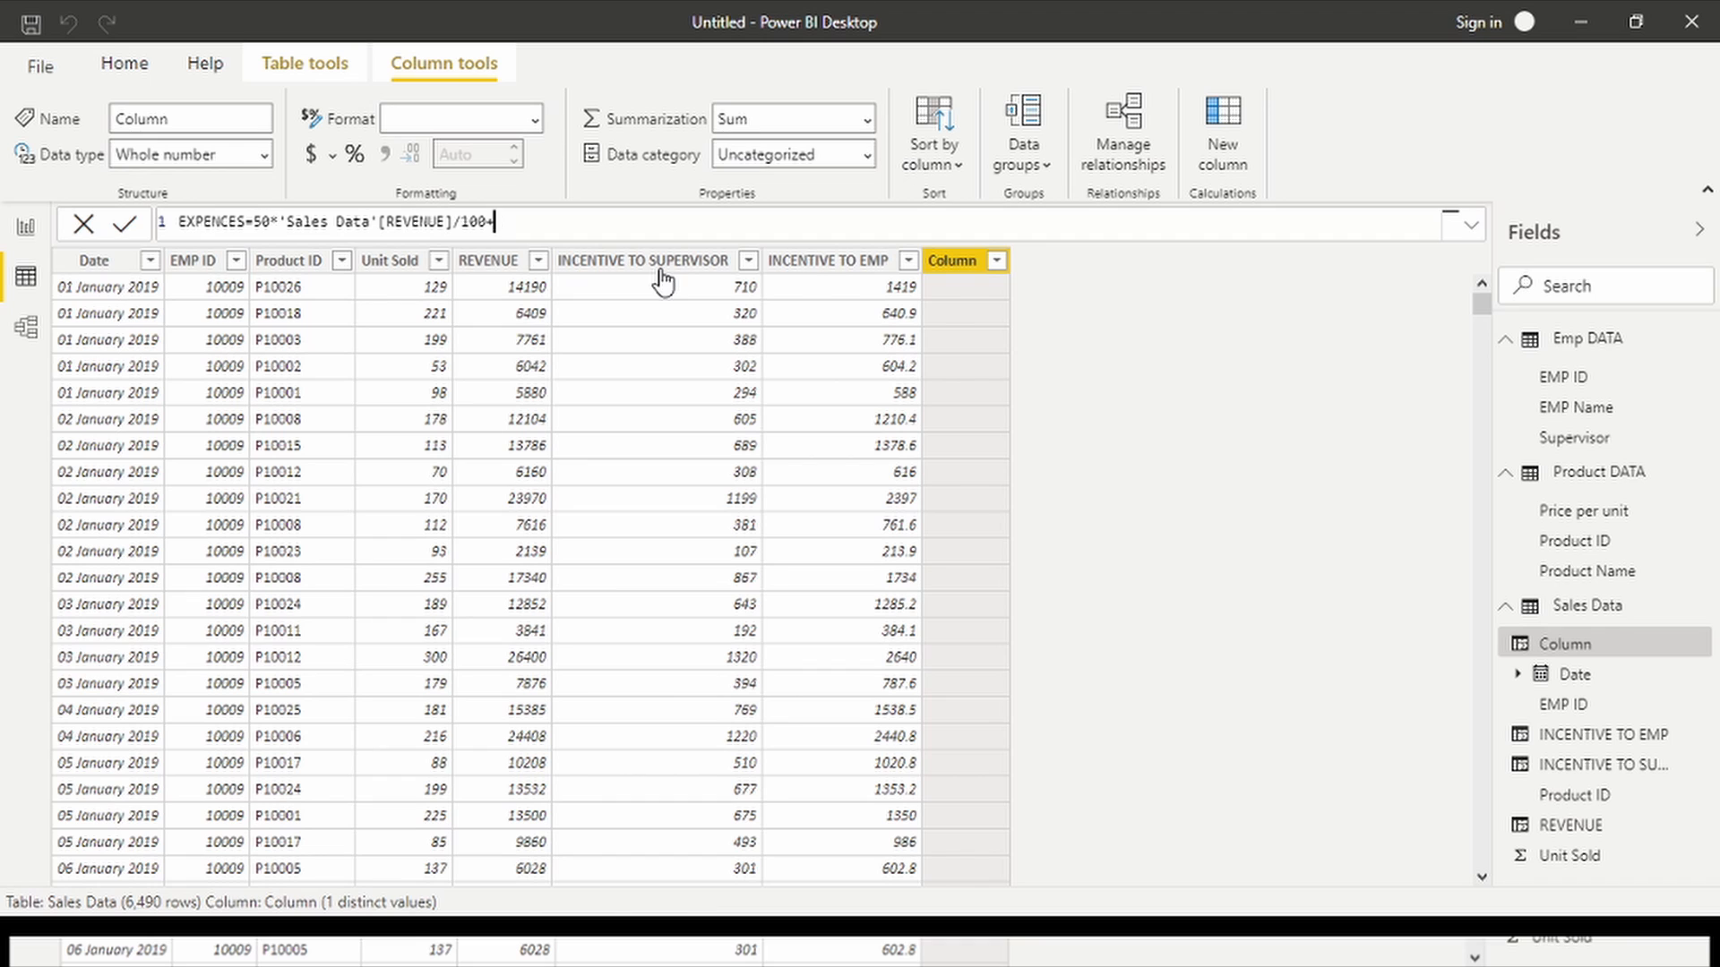
{"action": "left_click", "coordinate": [706, 370]}
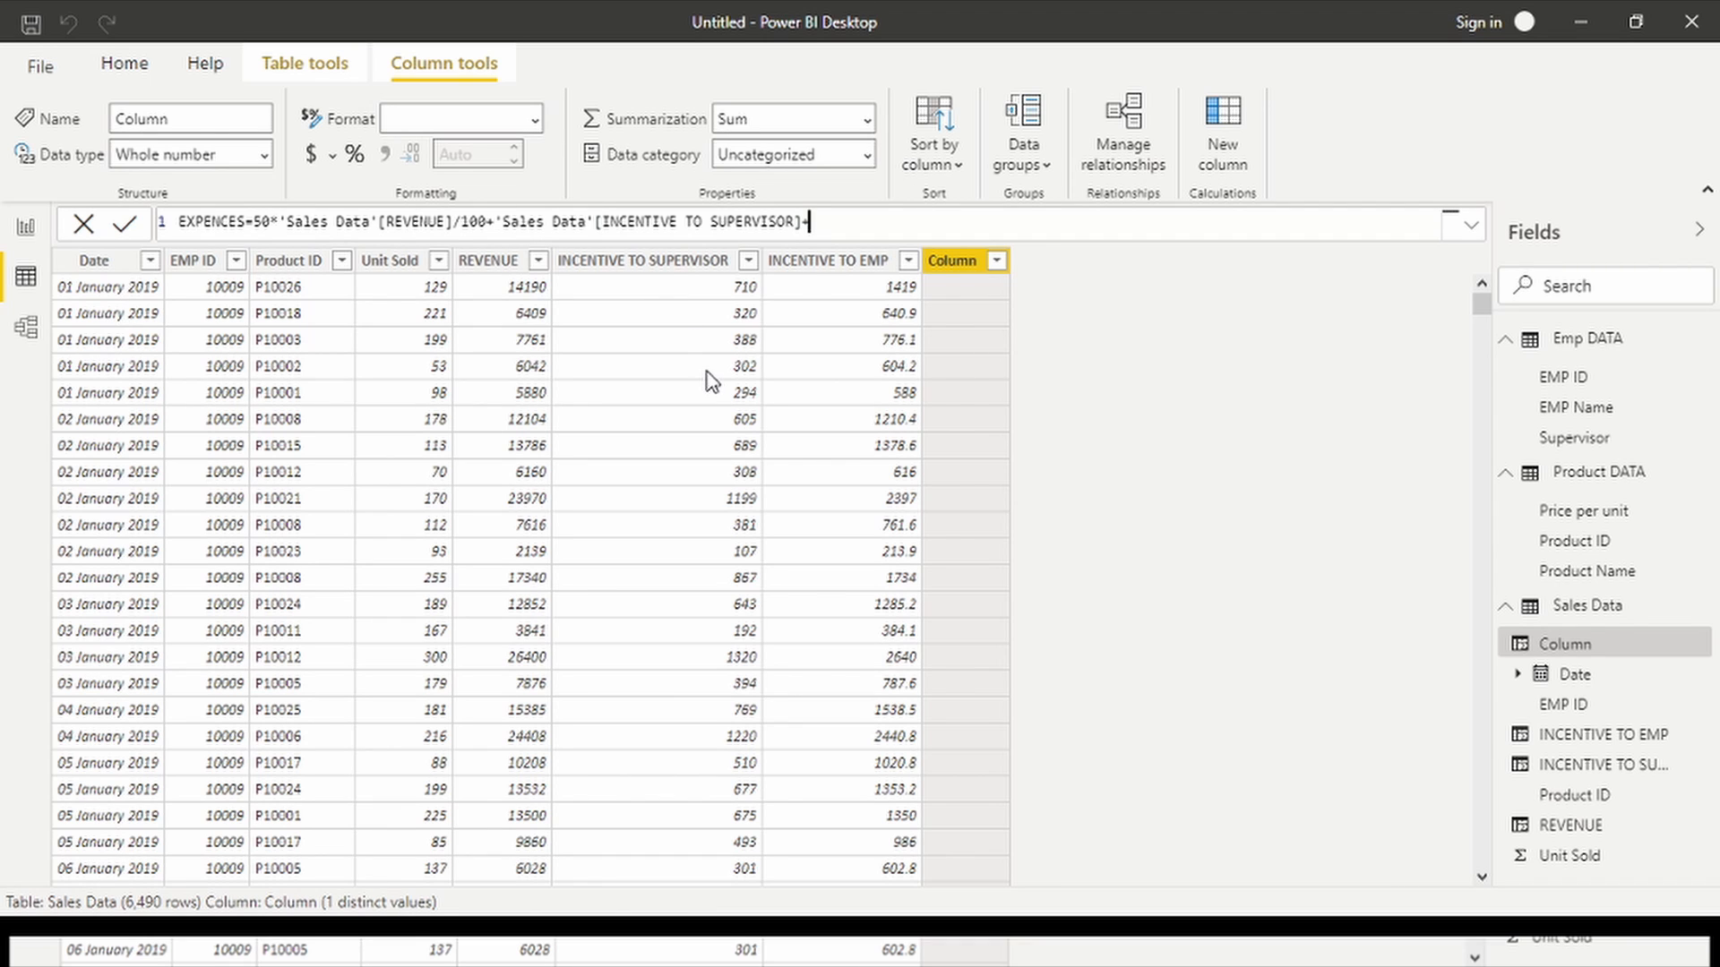
{"action": "type", "text": "+SA"}
{"action": "left_click", "coordinate": [1032, 348]}
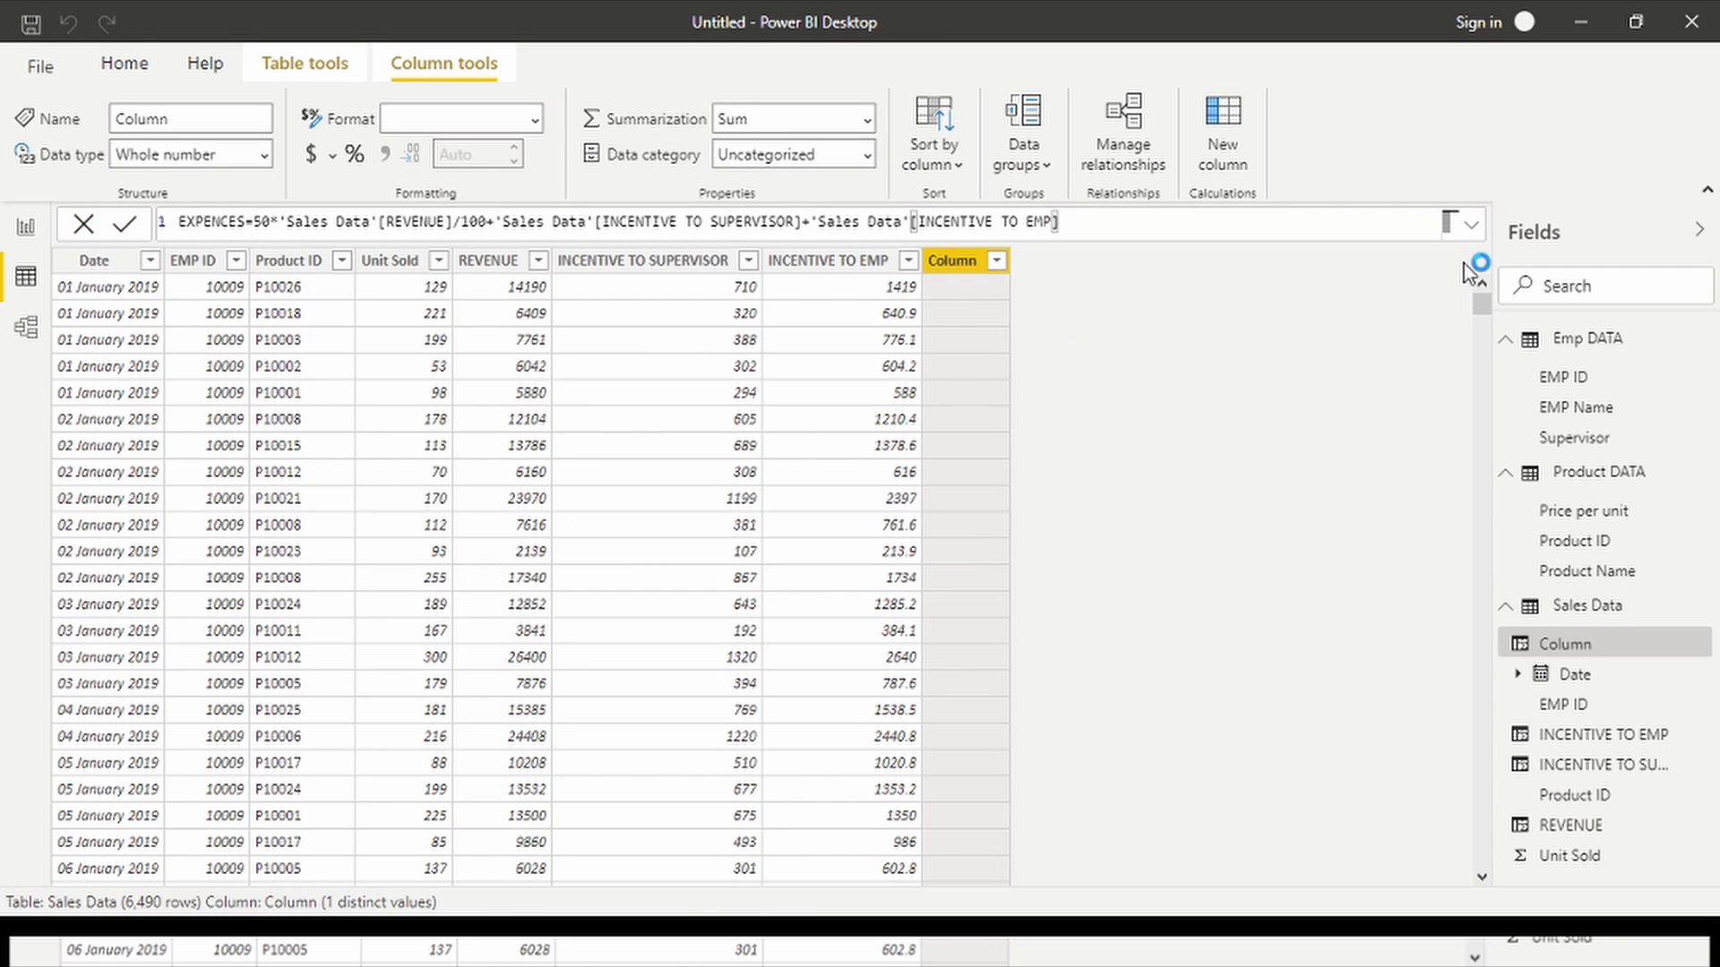
{"action": "key", "text": "Return"}
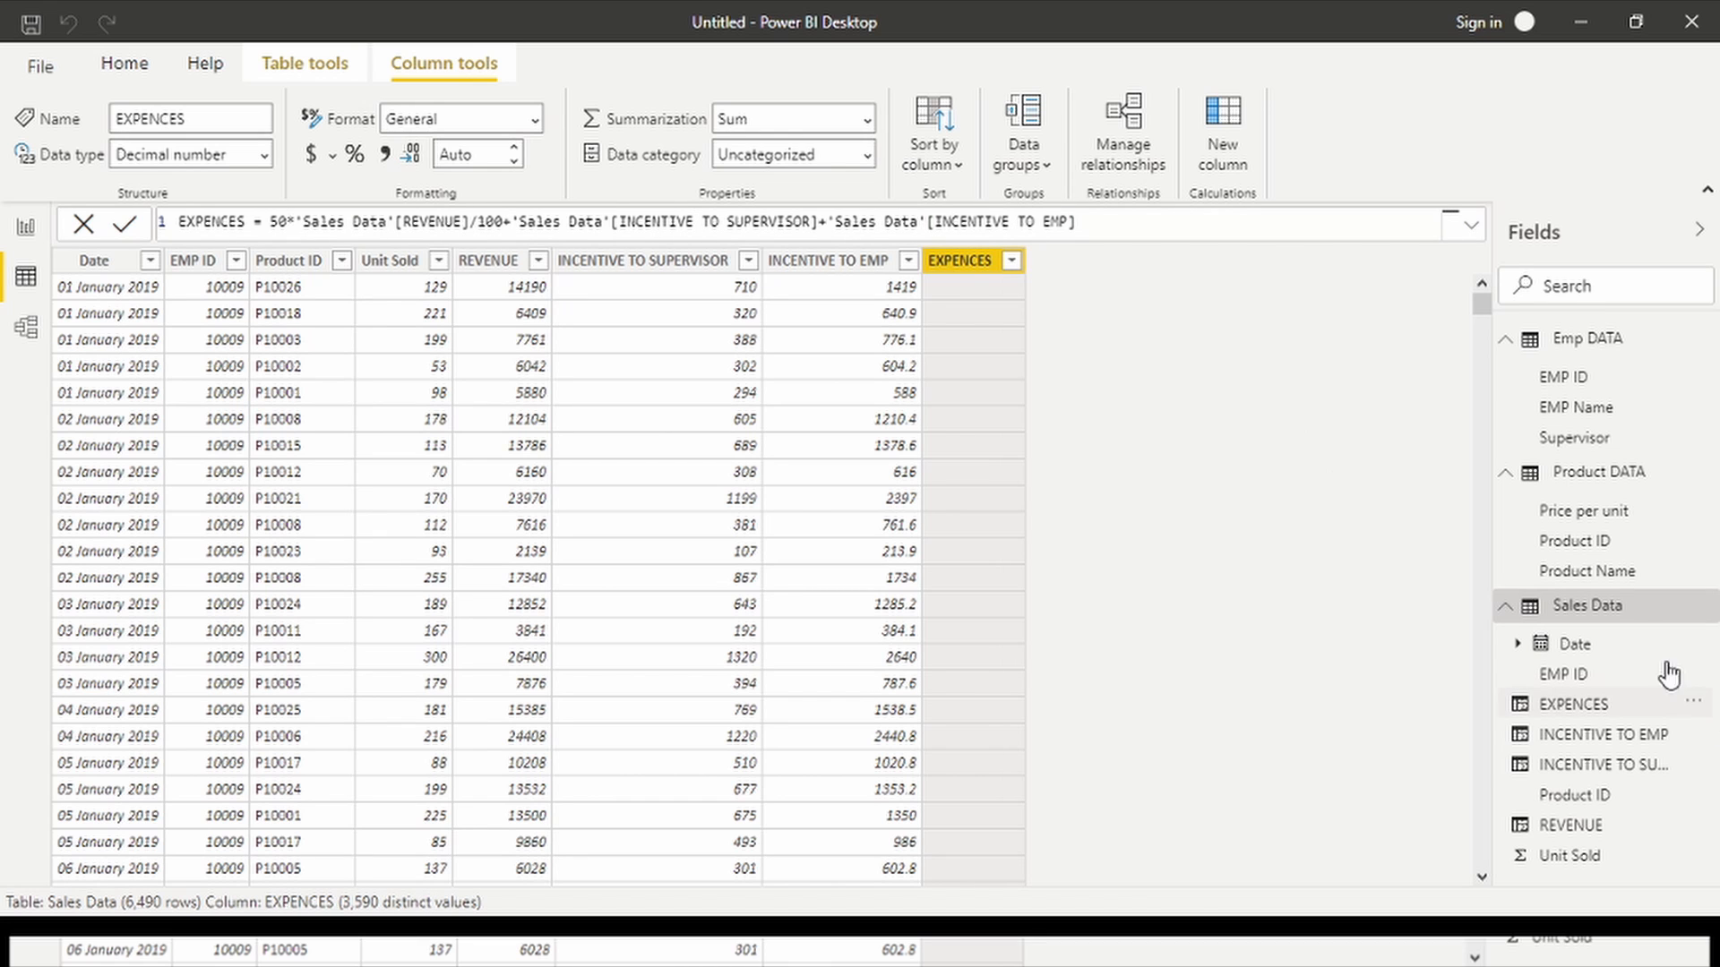
Add a calculated column to Sales Data named PROFIT with the formula 'Sales Data'[REVENUE]-'Sales Data'[EXPENCES], and review its rows.
{"action": "right_click", "coordinate": [1626, 607]}
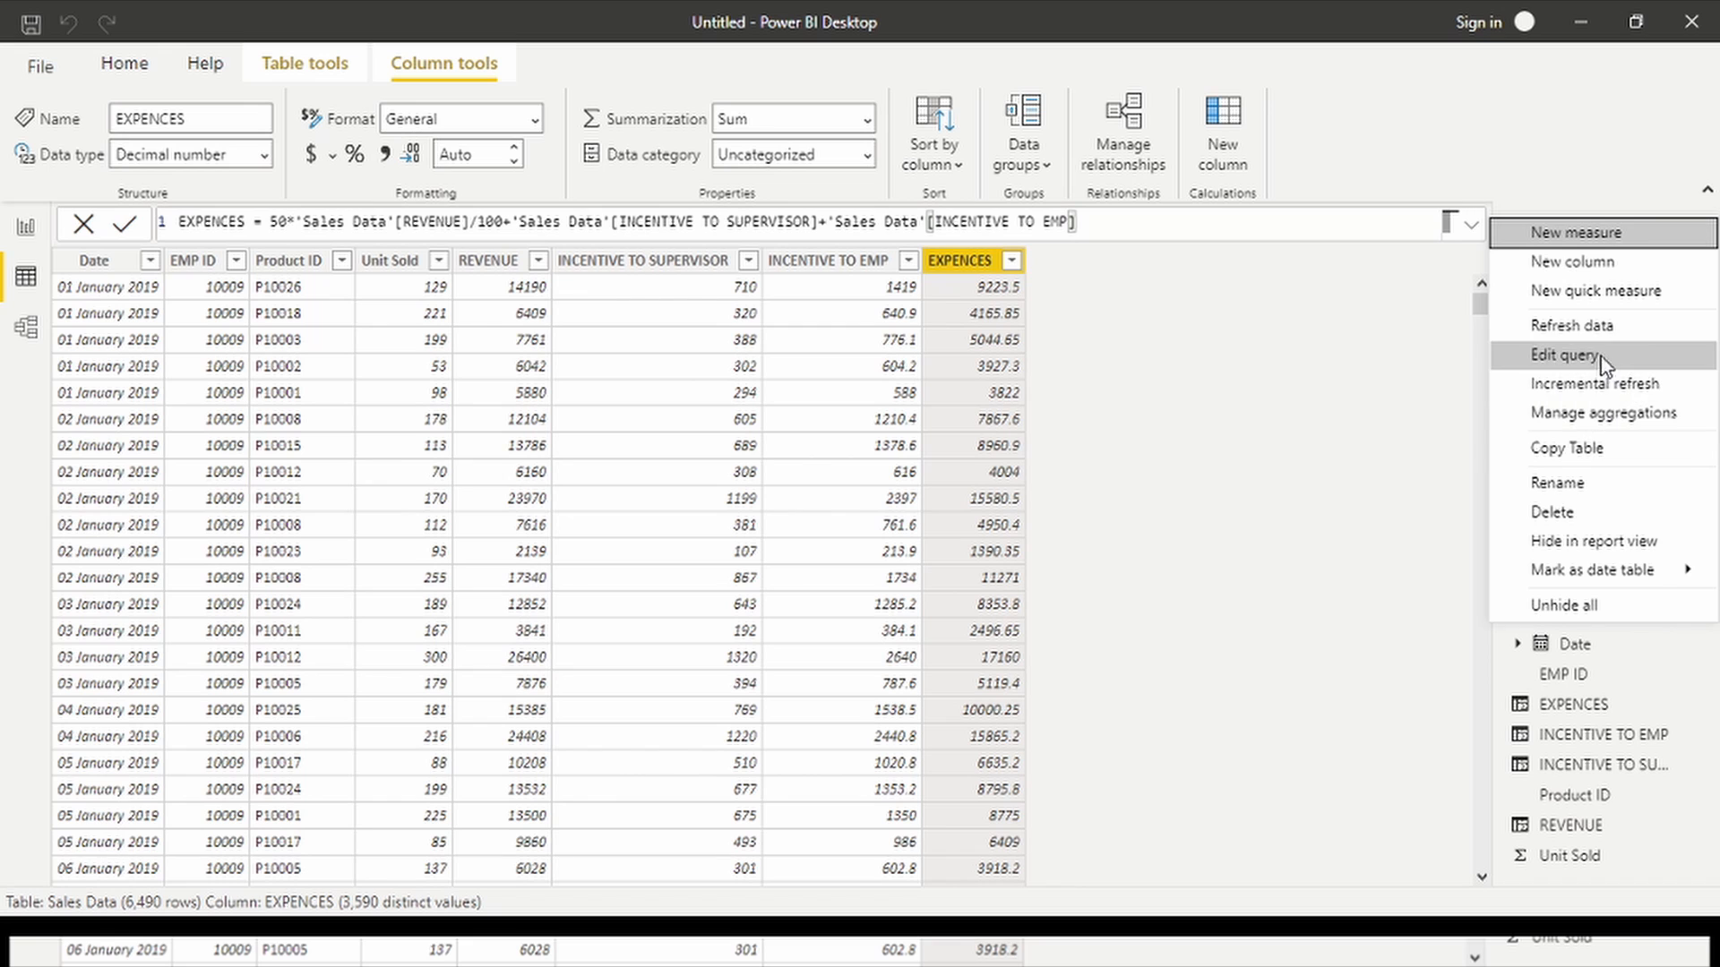
{"action": "key", "text": "Escape"}
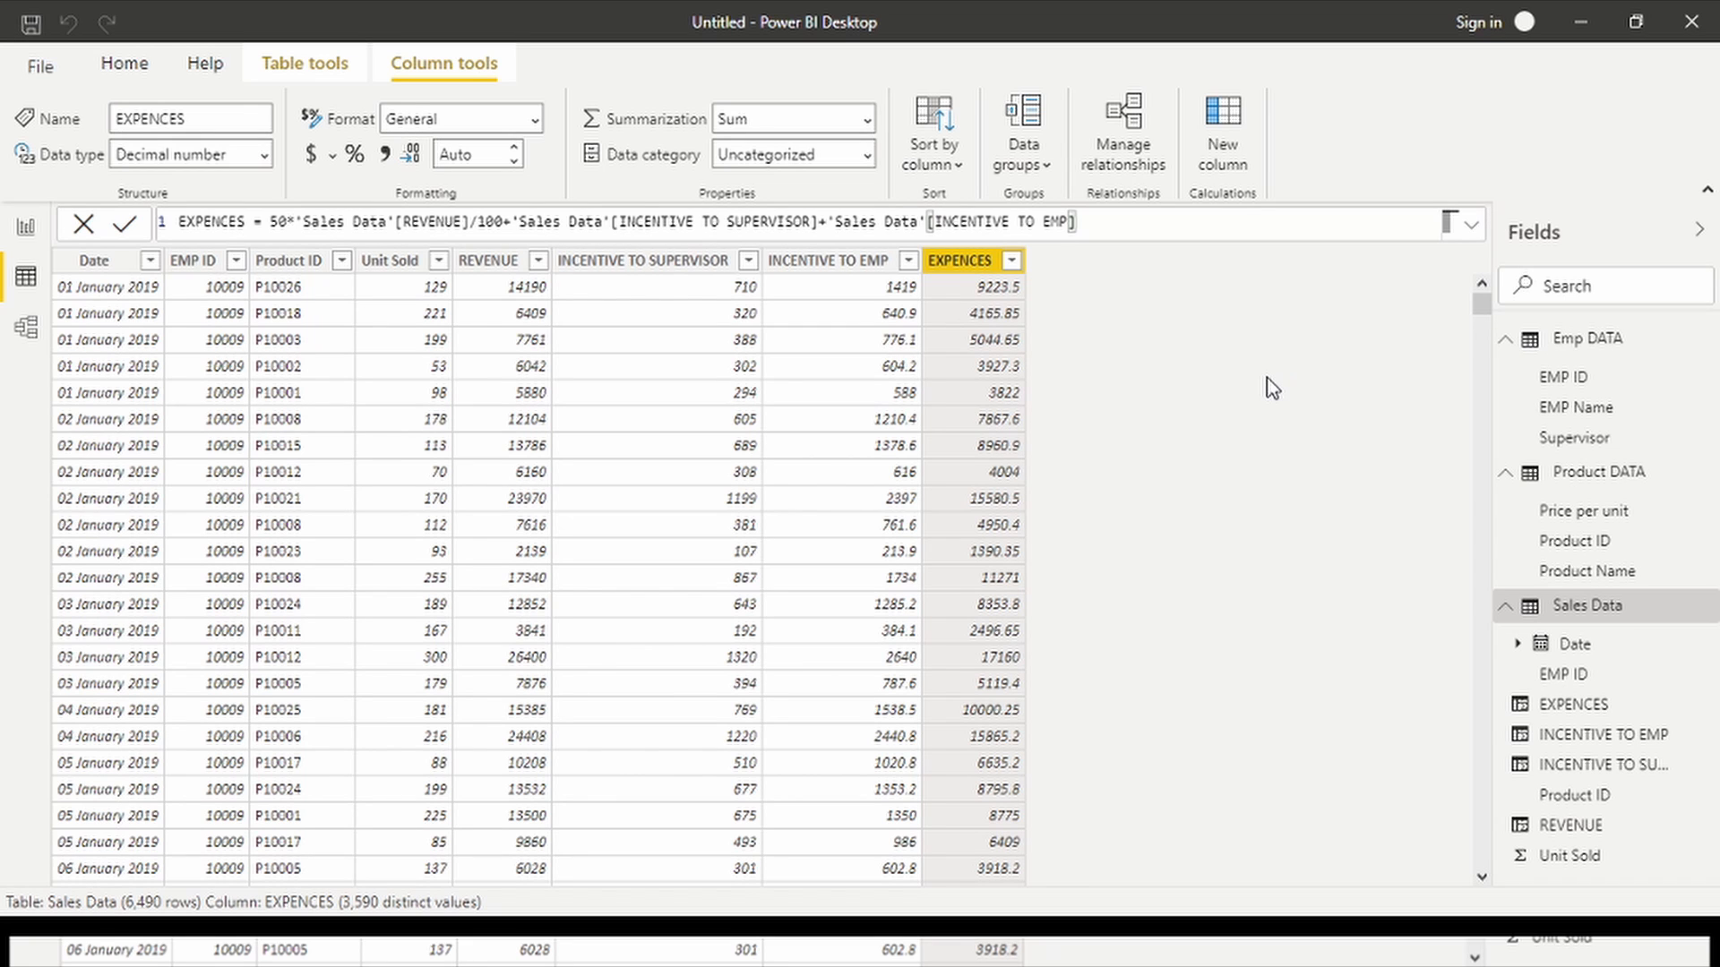
{"action": "key", "text": "Return"}
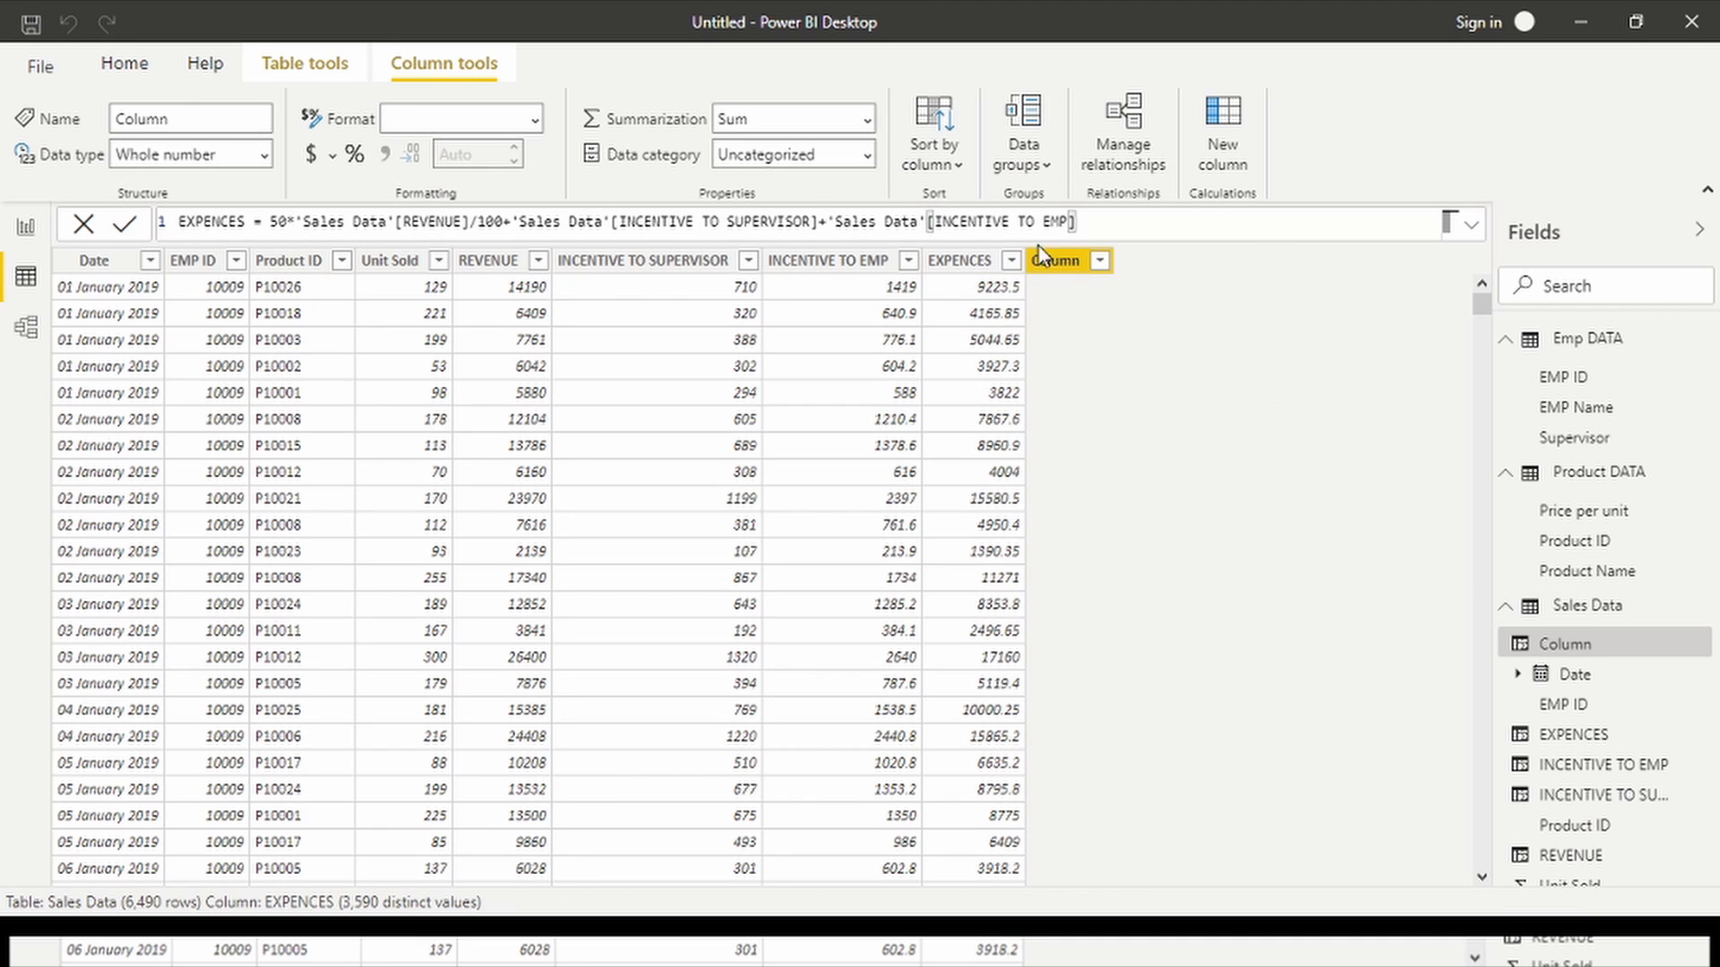
{"action": "key", "text": "BackSpace"}
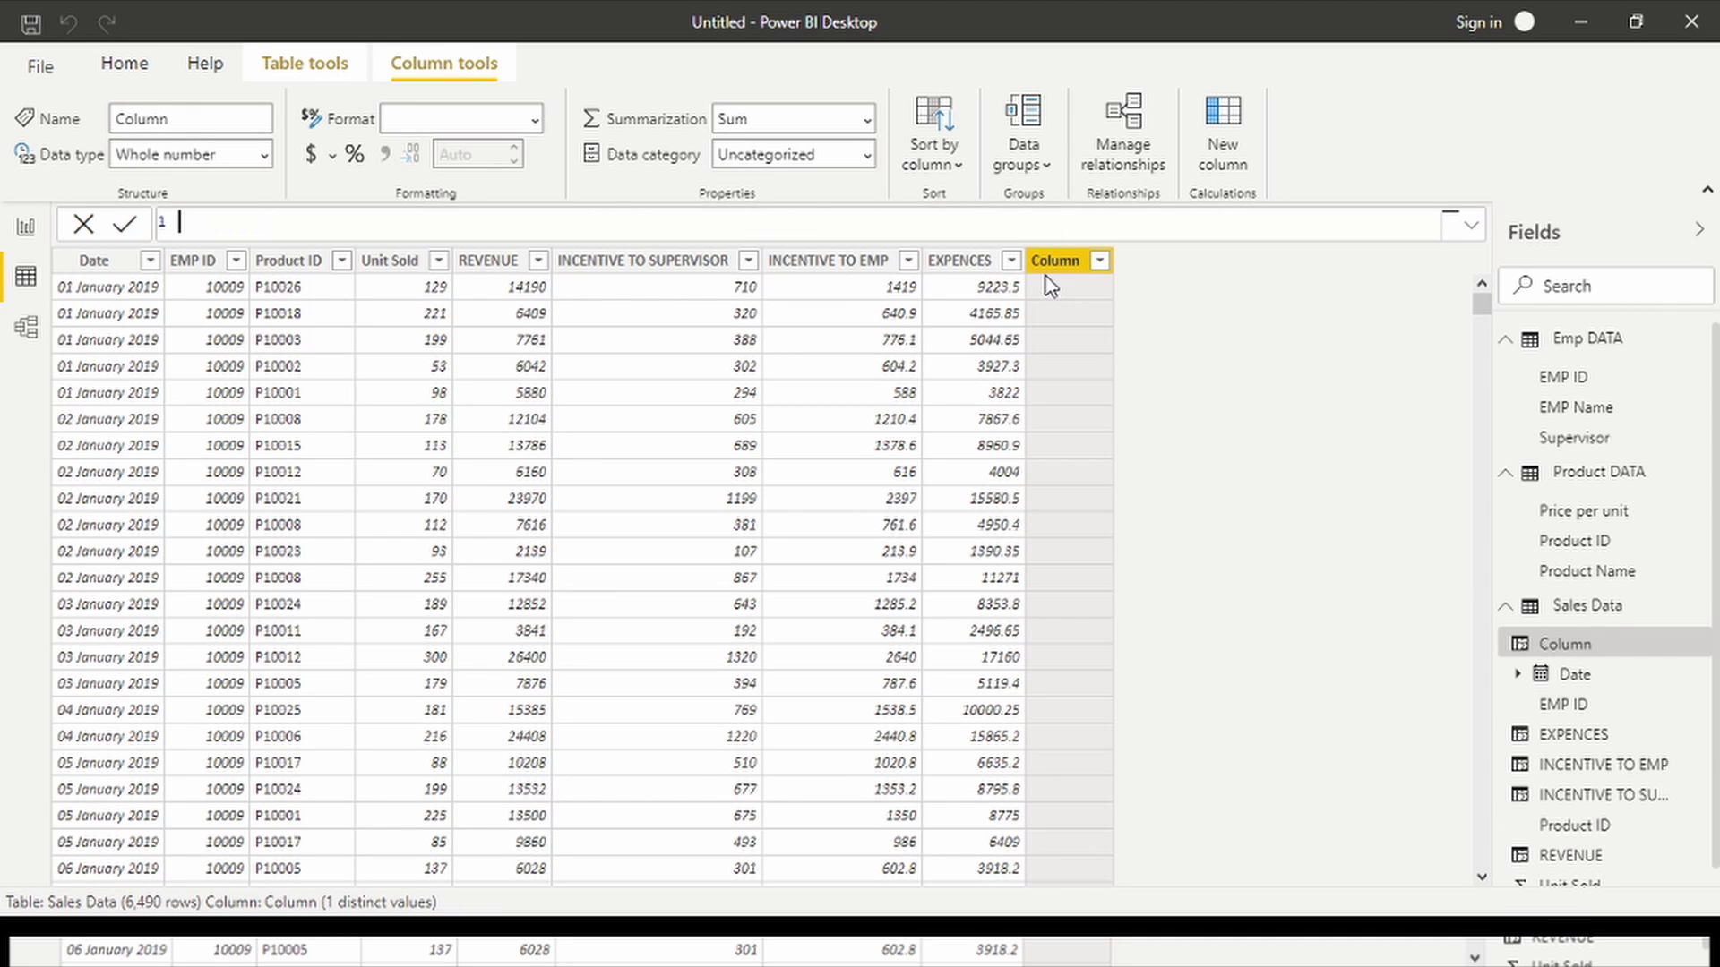
{"action": "type", "text": "PROFIT=SA"}
{"action": "key", "text": "Tab"}
{"action": "type", "text": "-SA"}
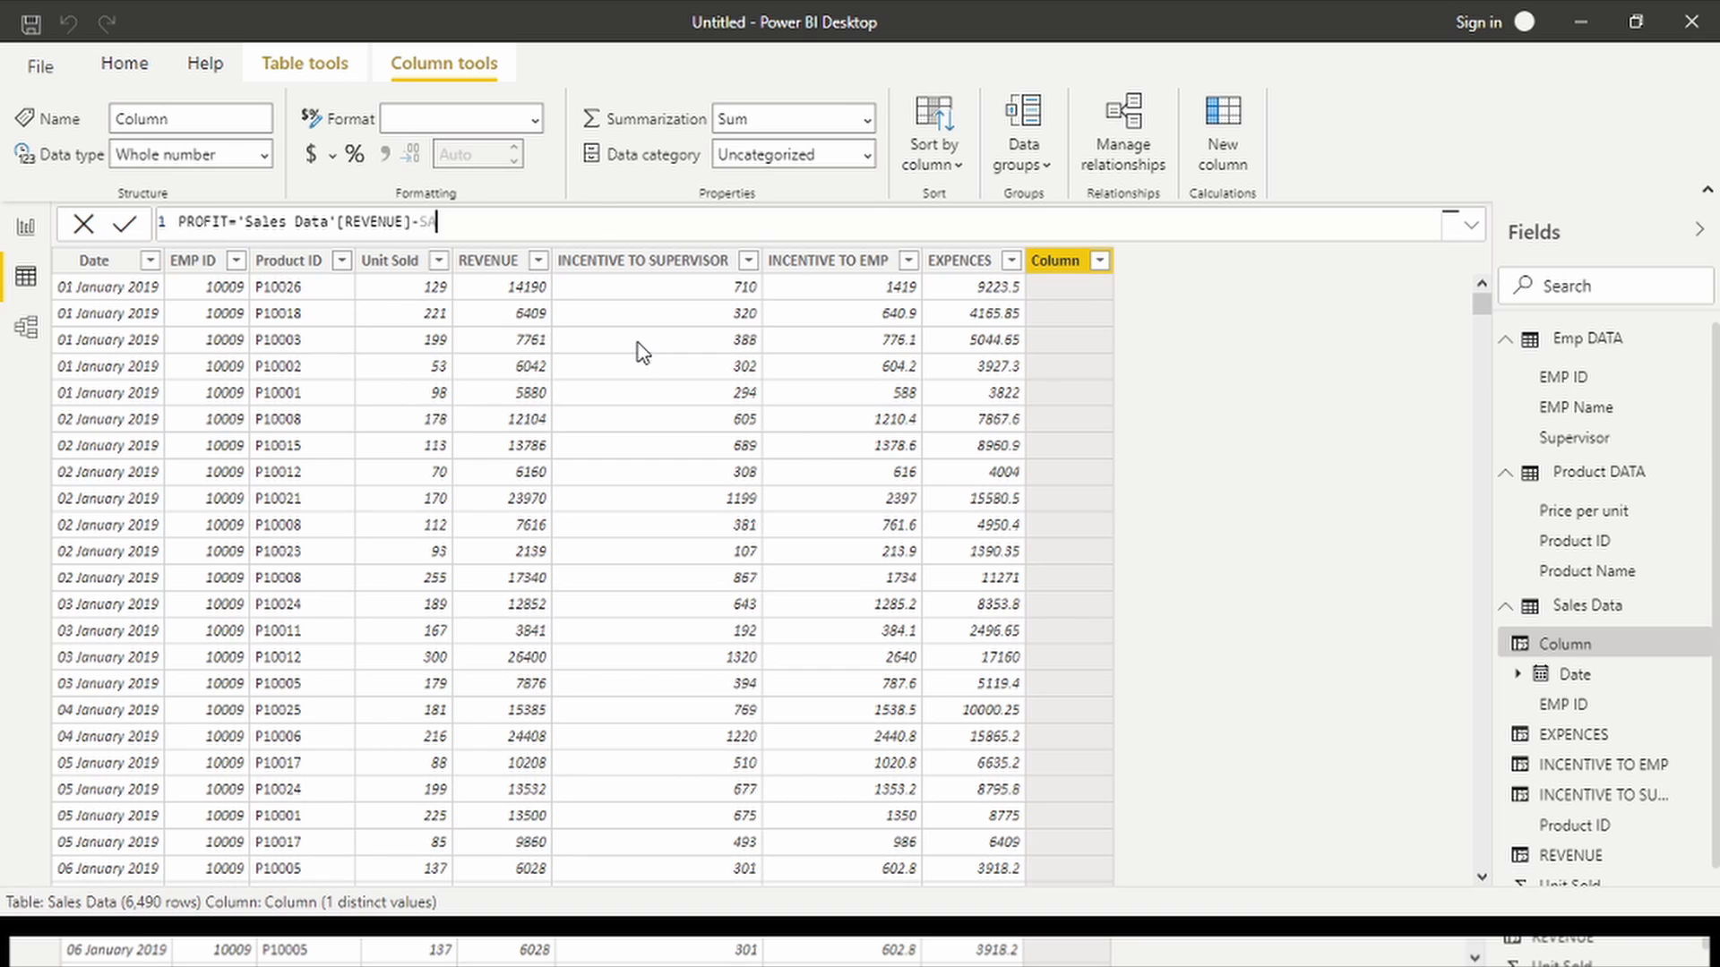
{"action": "key", "text": "Tab"}
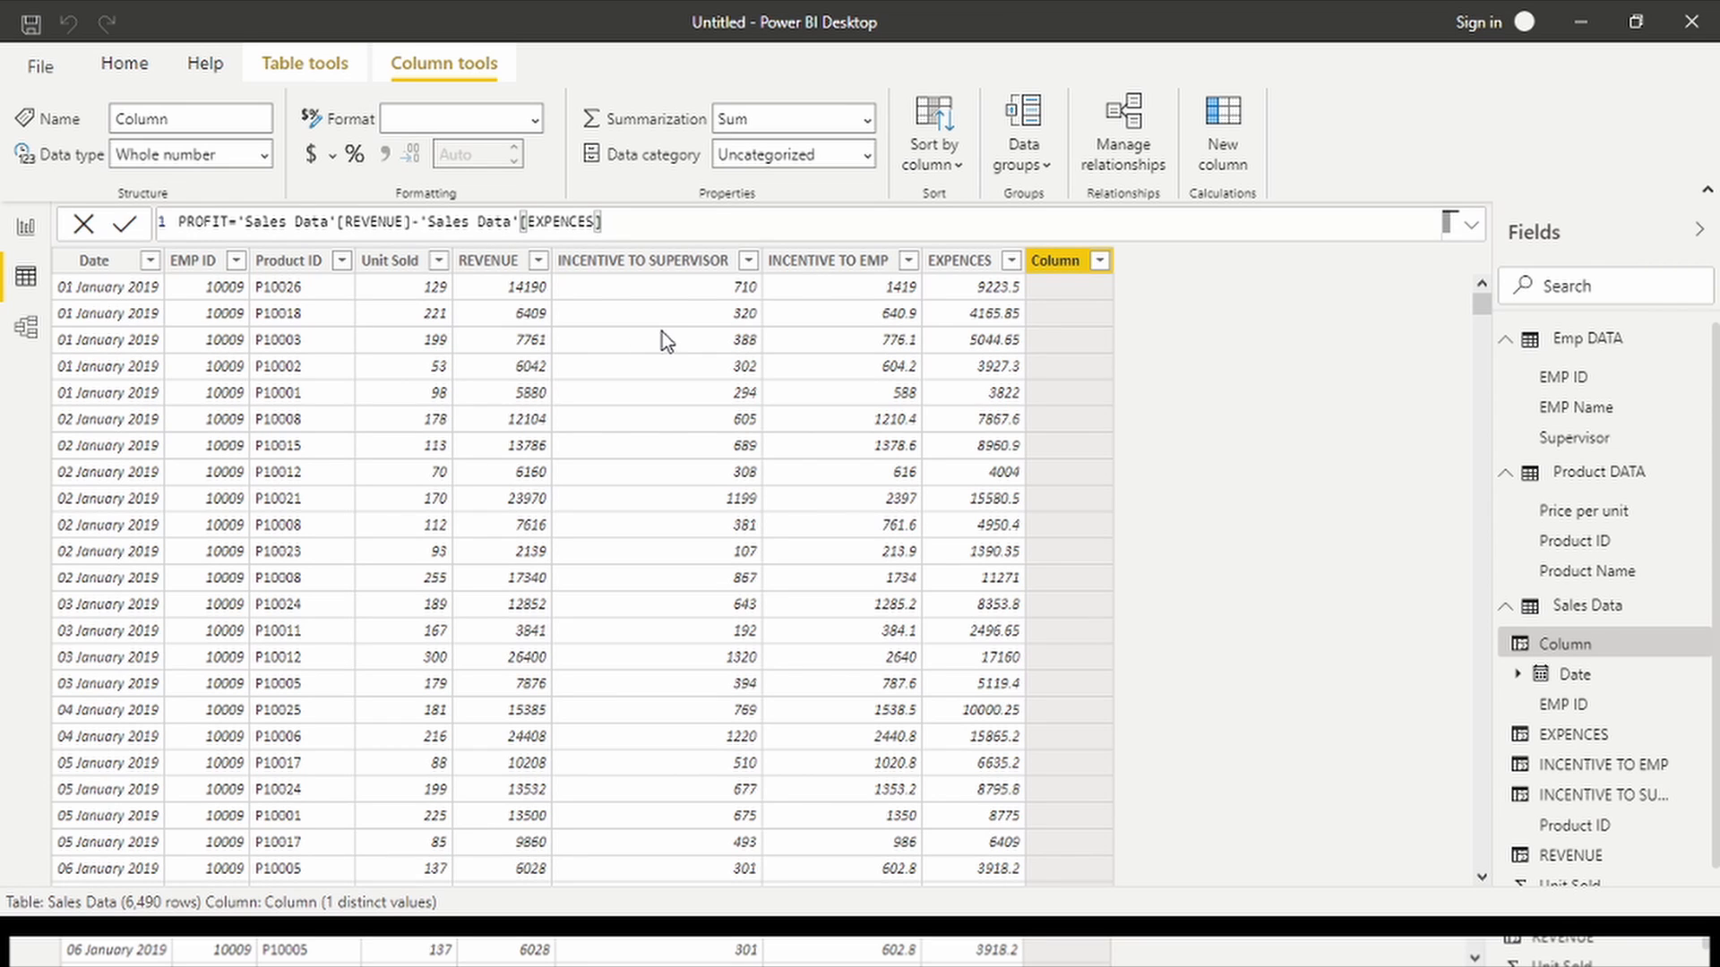
{"action": "key", "text": "Return"}
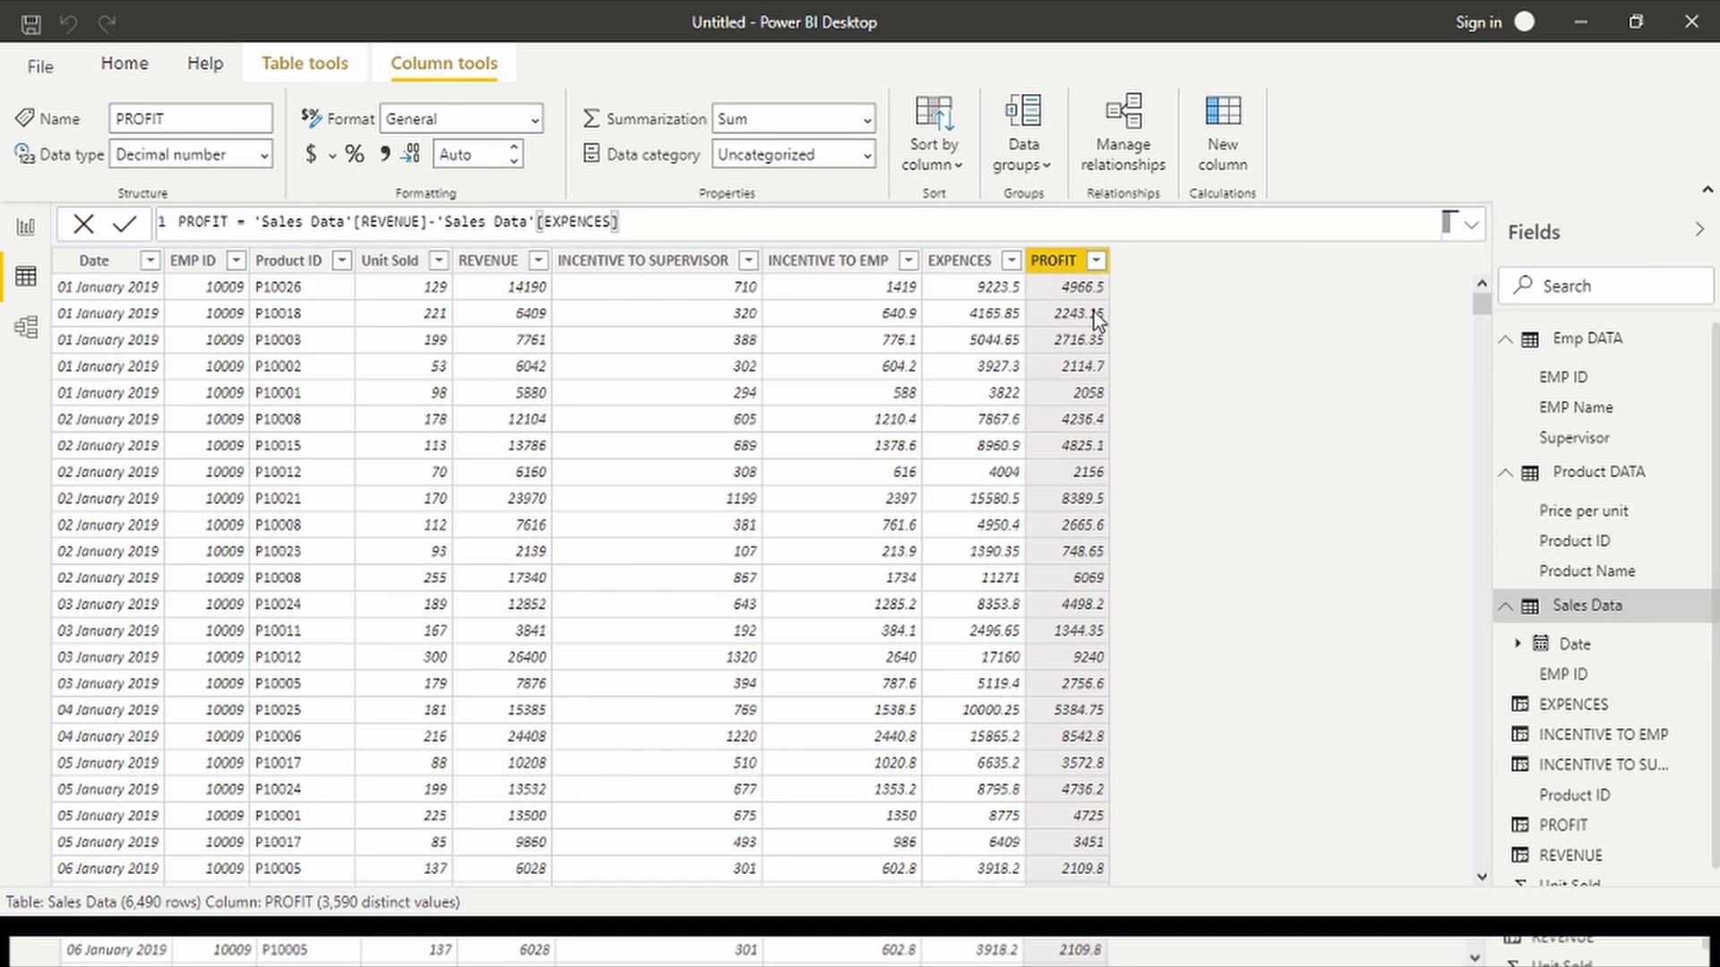
{"action": "scroll", "coordinate": [1094, 312], "scroll_direction": "down", "scroll_amount": 20}
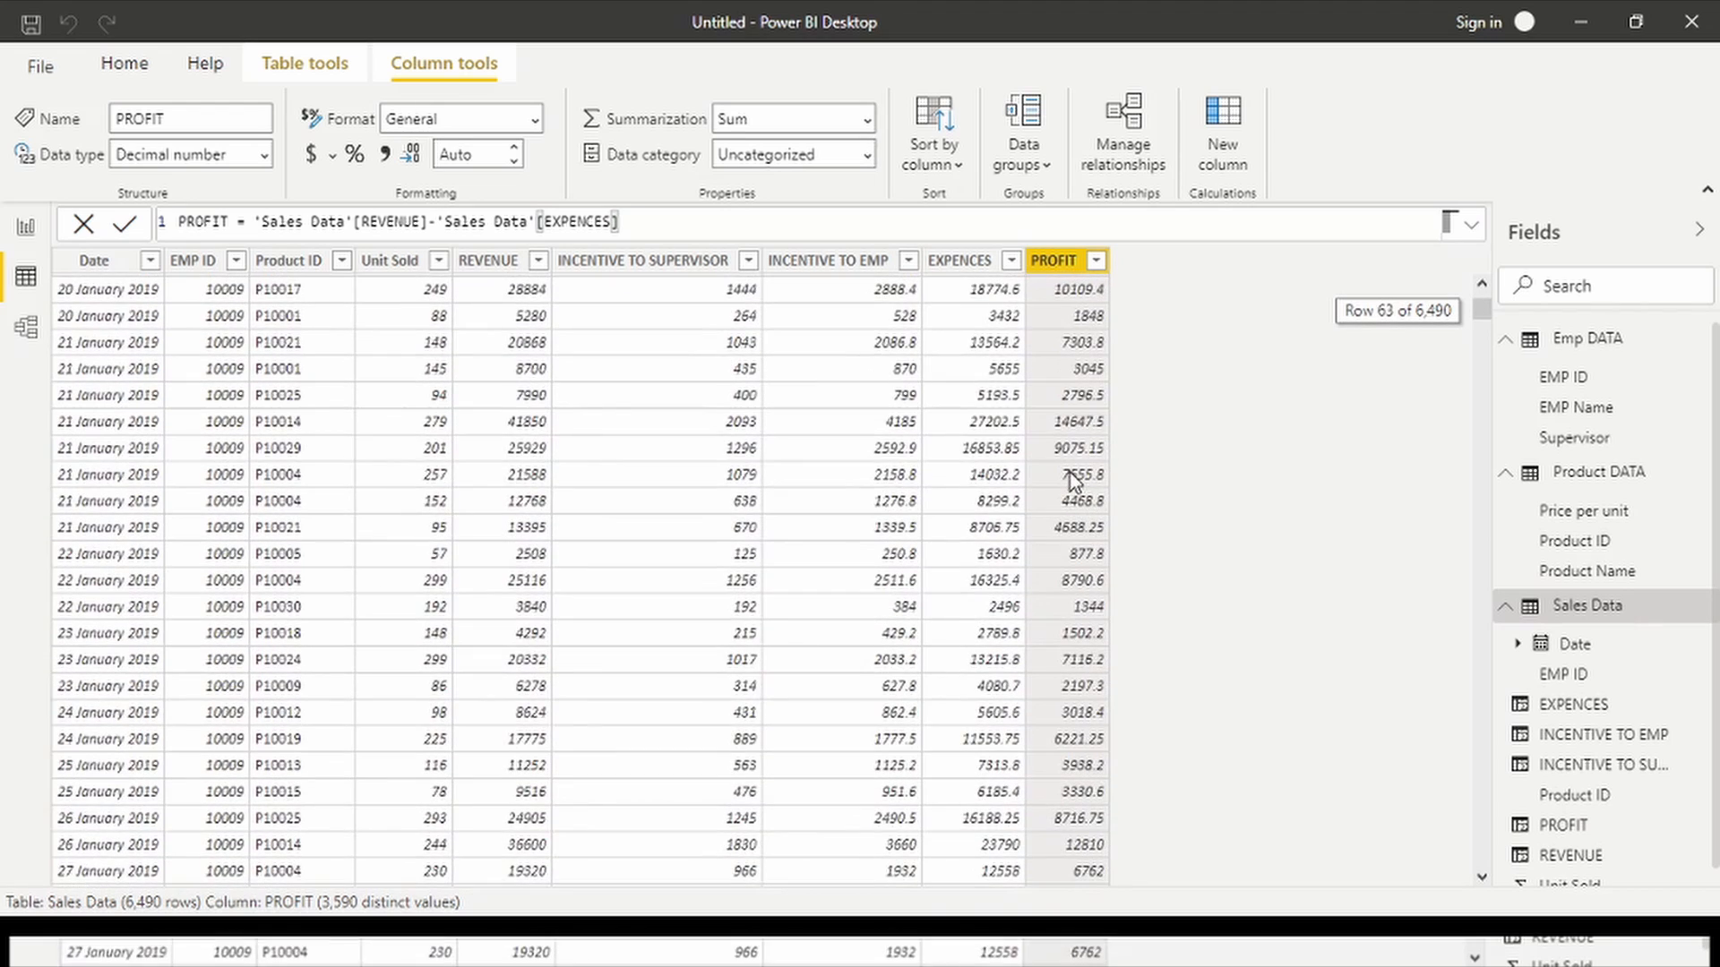
{"action": "scroll", "coordinate": [1072, 477], "scroll_direction": "up", "scroll_amount": 20}
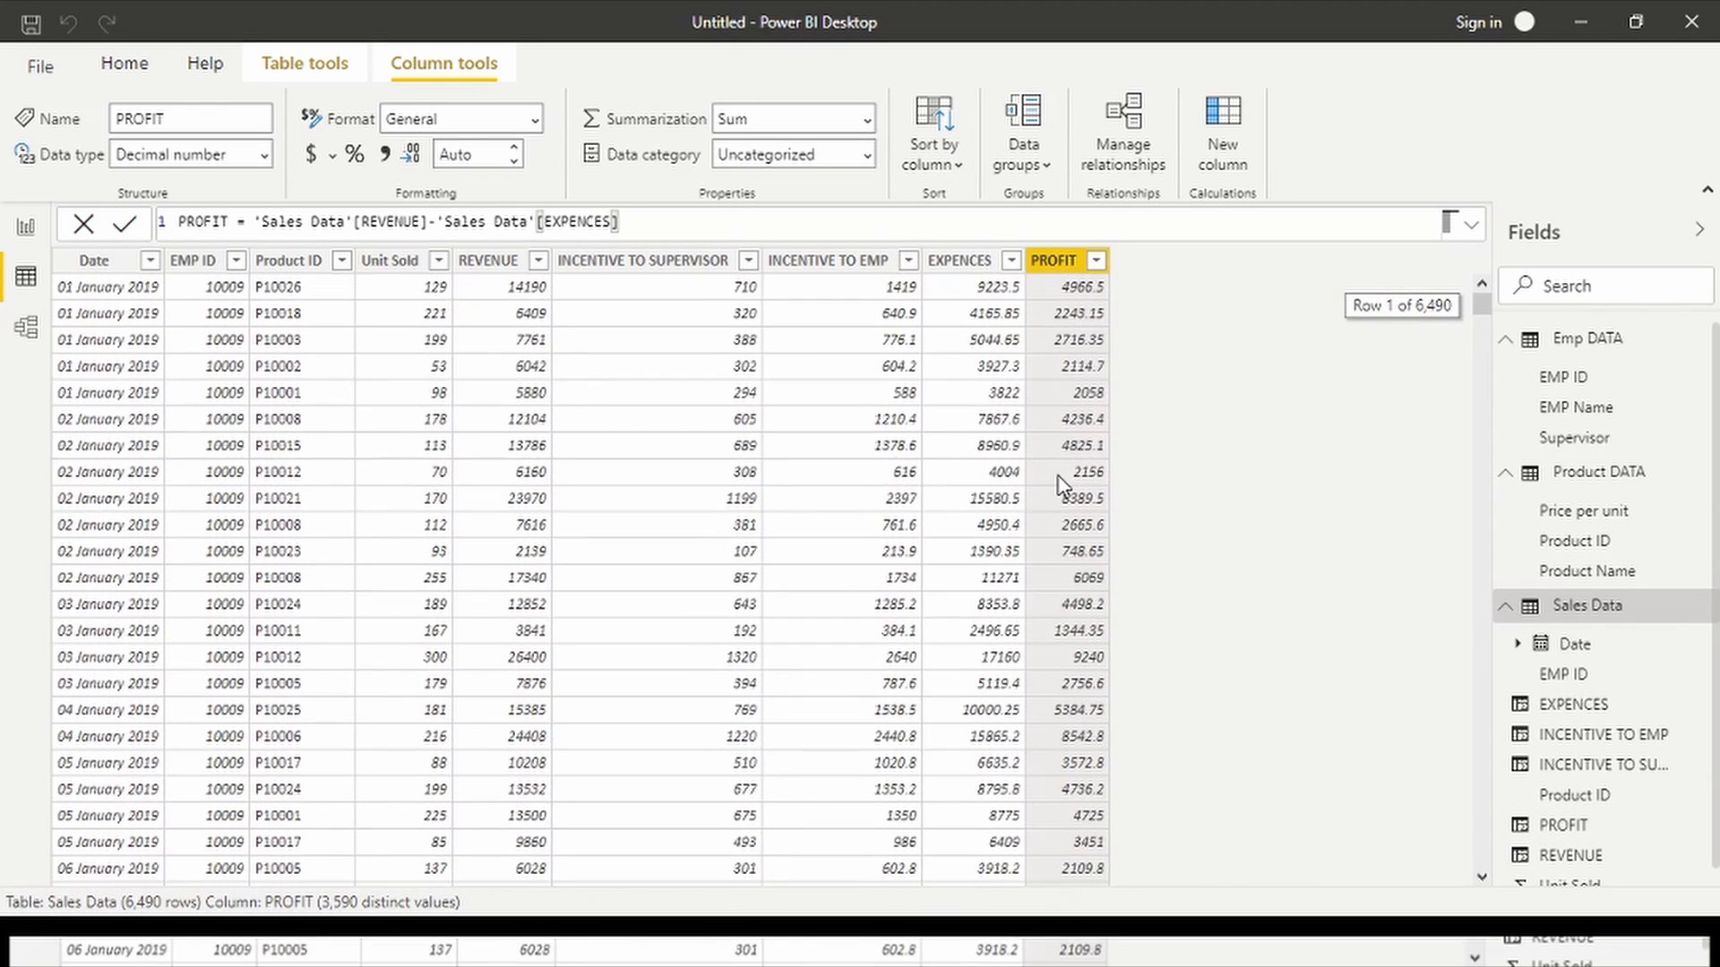